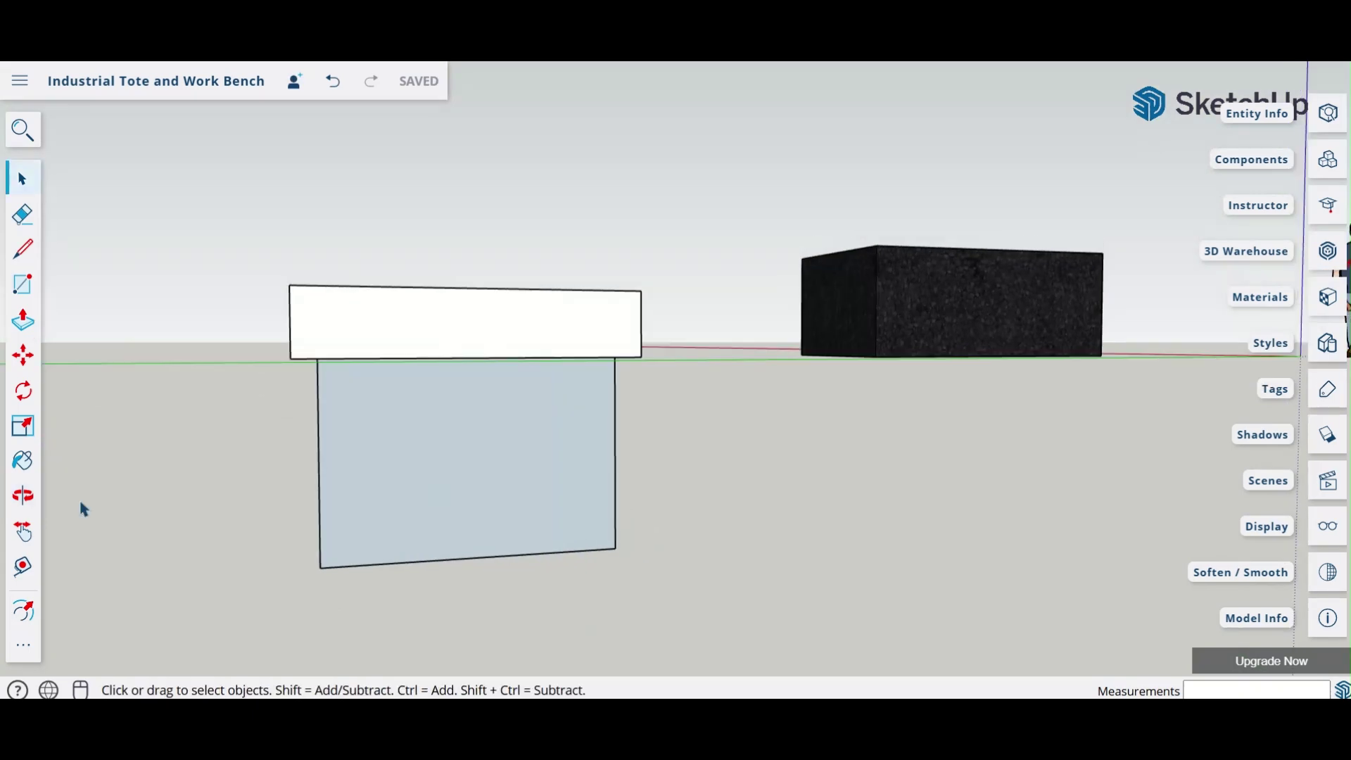
click(31, 657)
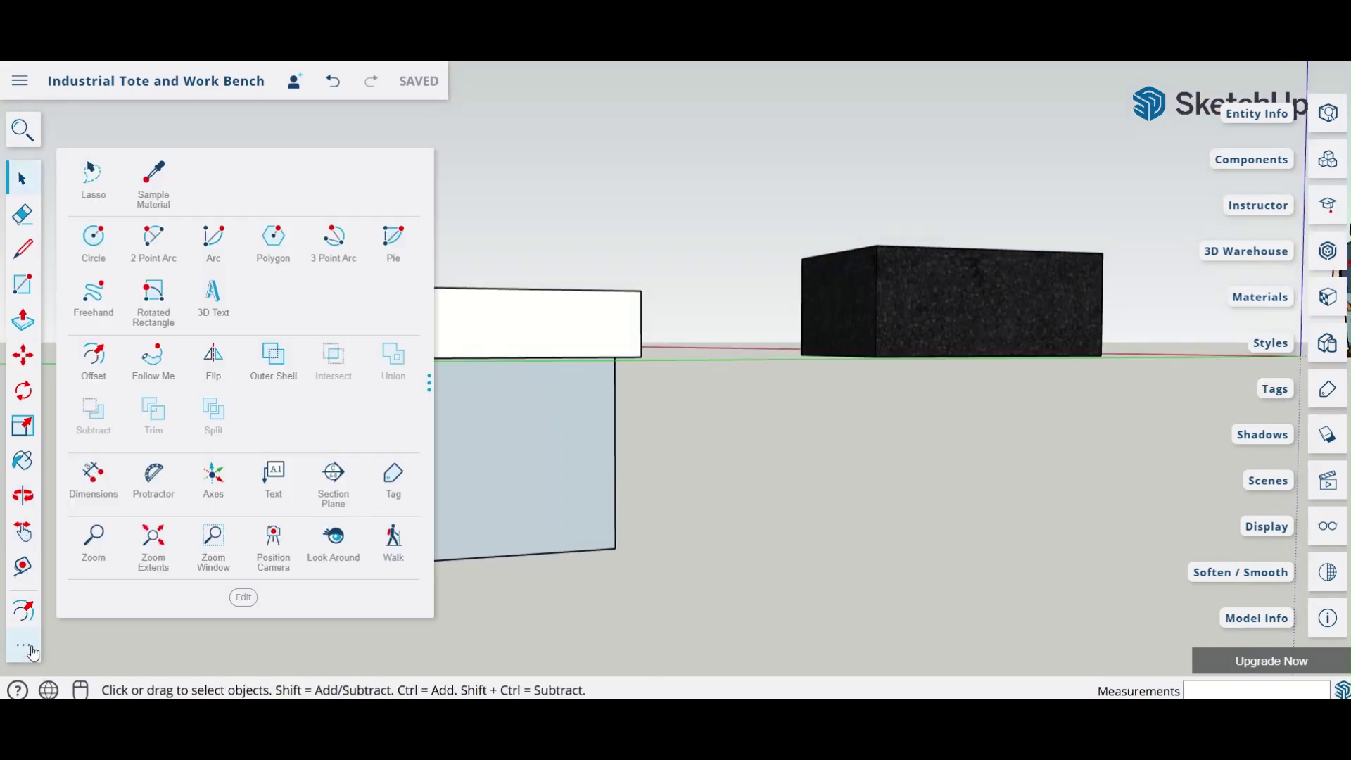
click(211, 303)
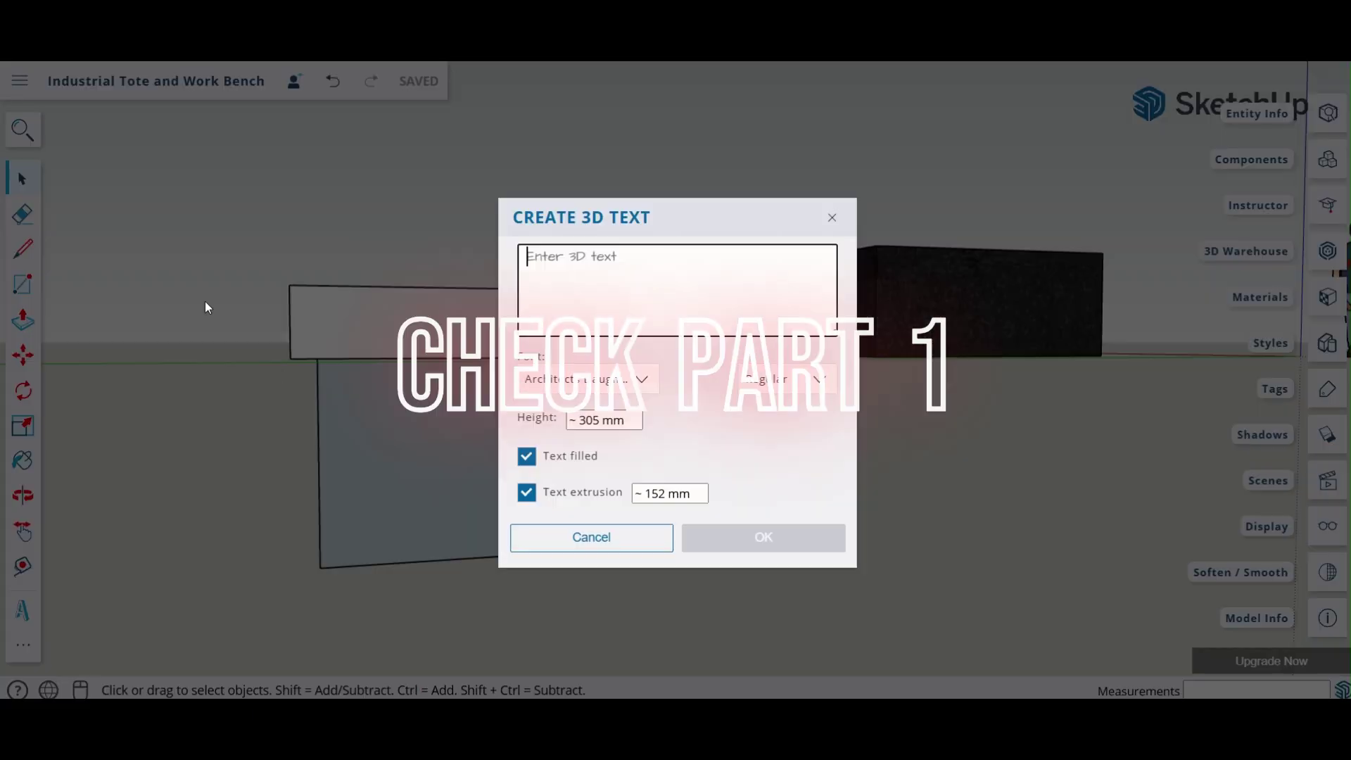
text(4)
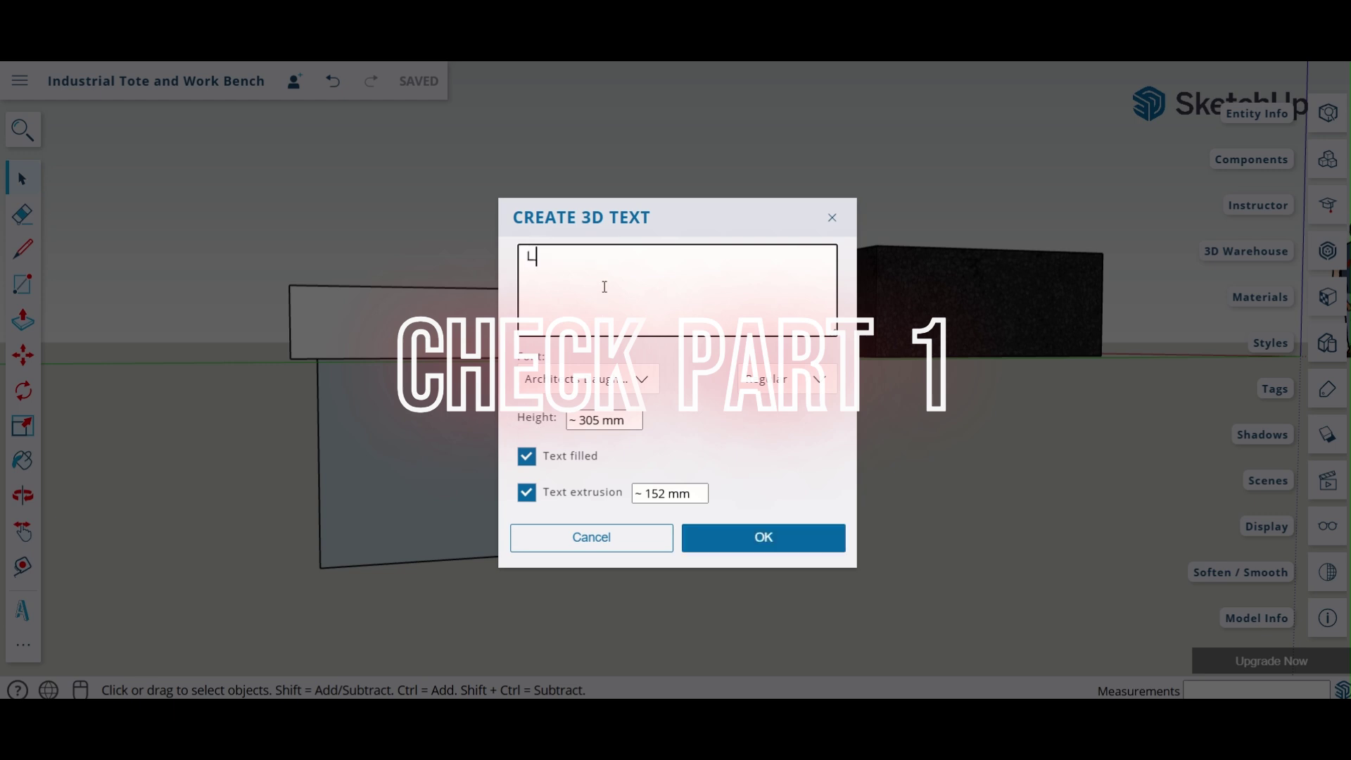
text(eansimcorp)
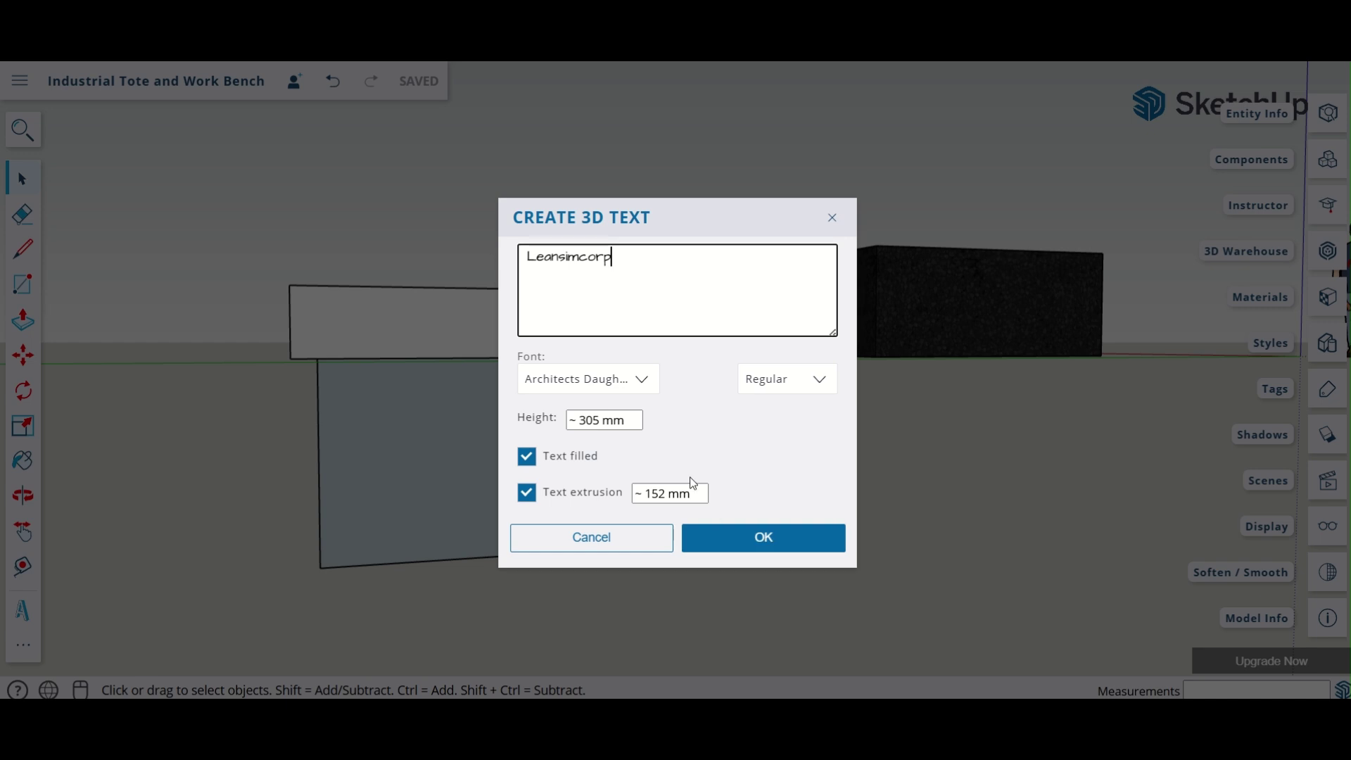
click(761, 537)
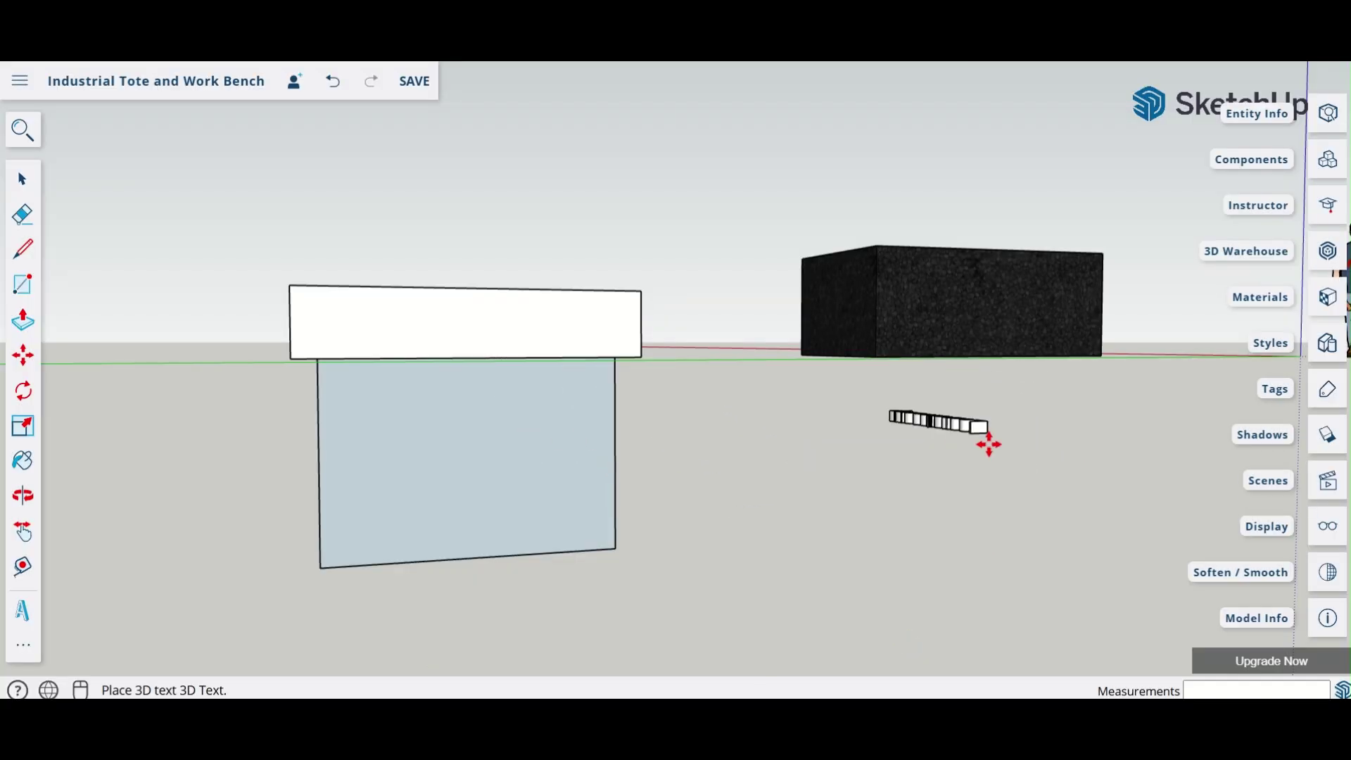
key(Escape)
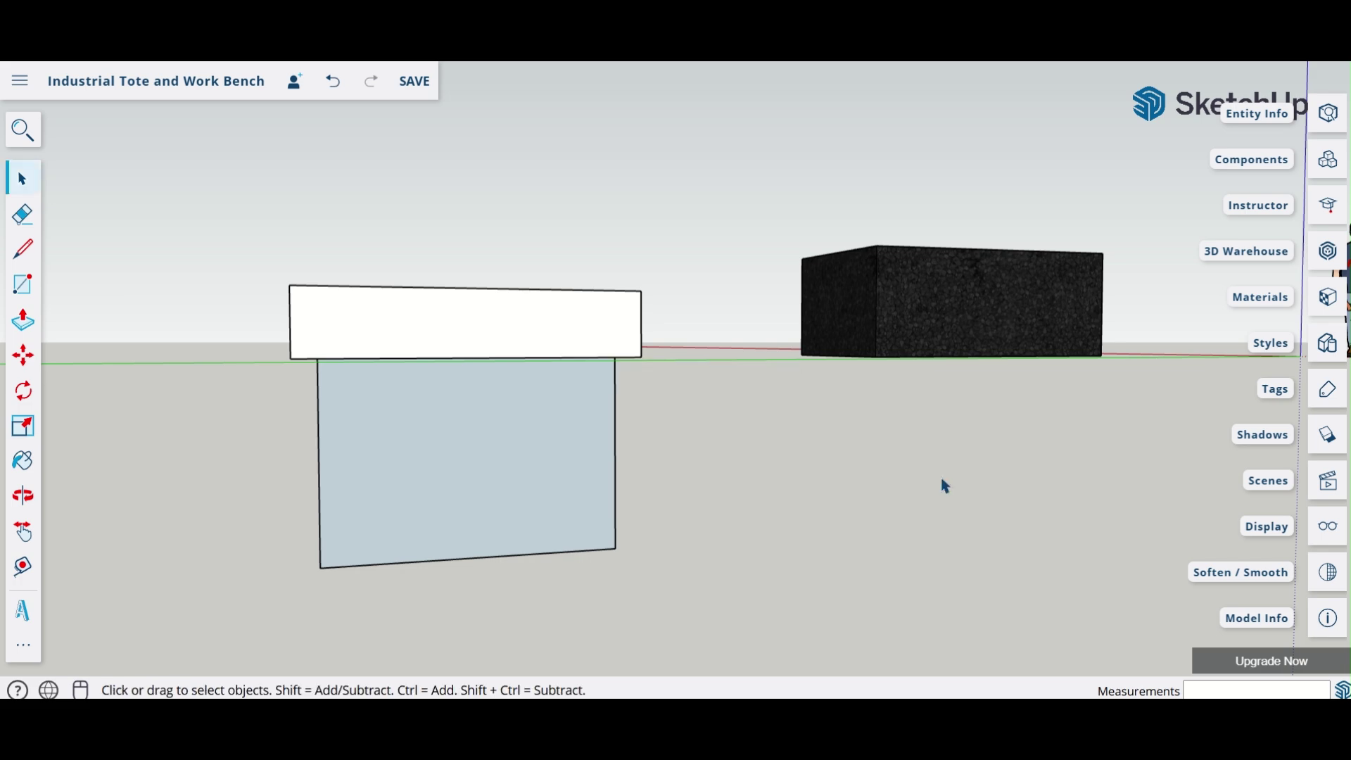
Step: Create the 3D text "Leansimcorp" with 50 mm height and 50 mm extrusion, and place it beside the blue panel
click(25, 610)
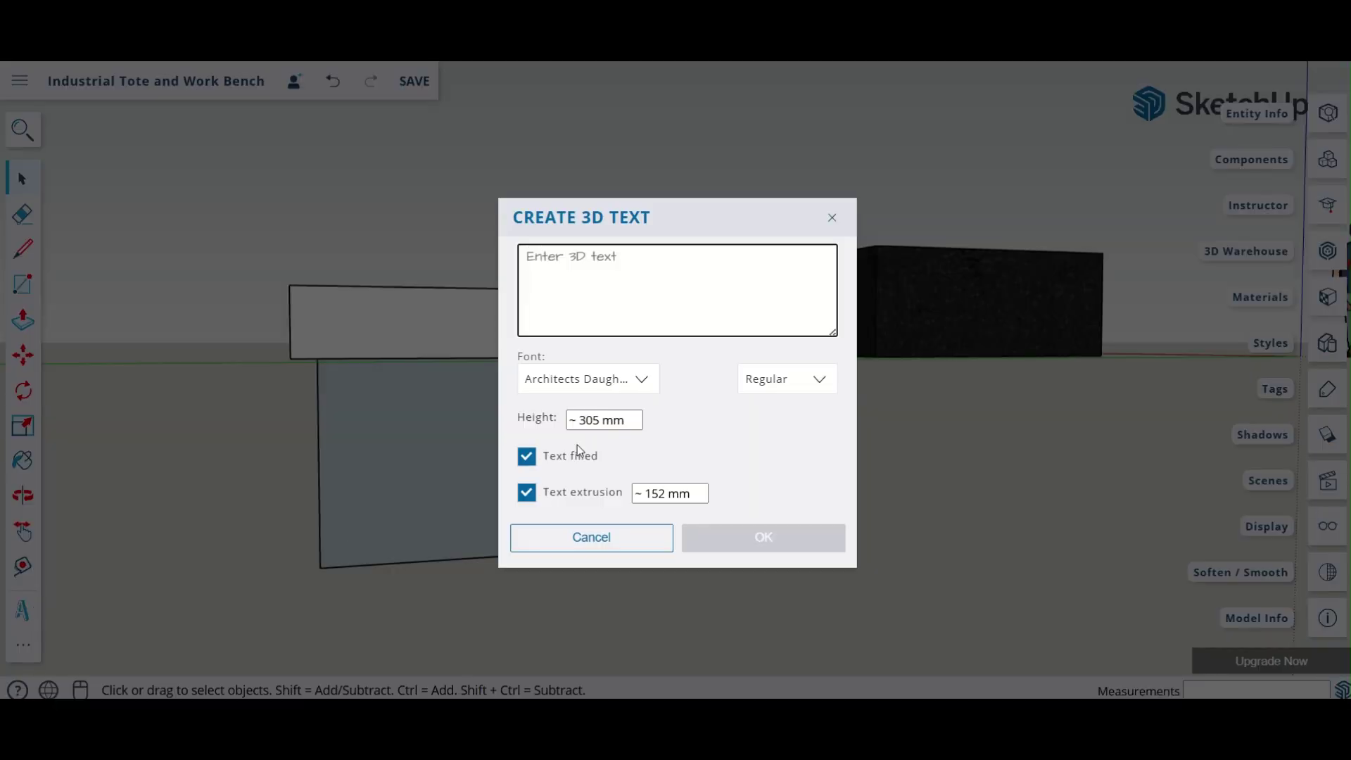
click(619, 380)
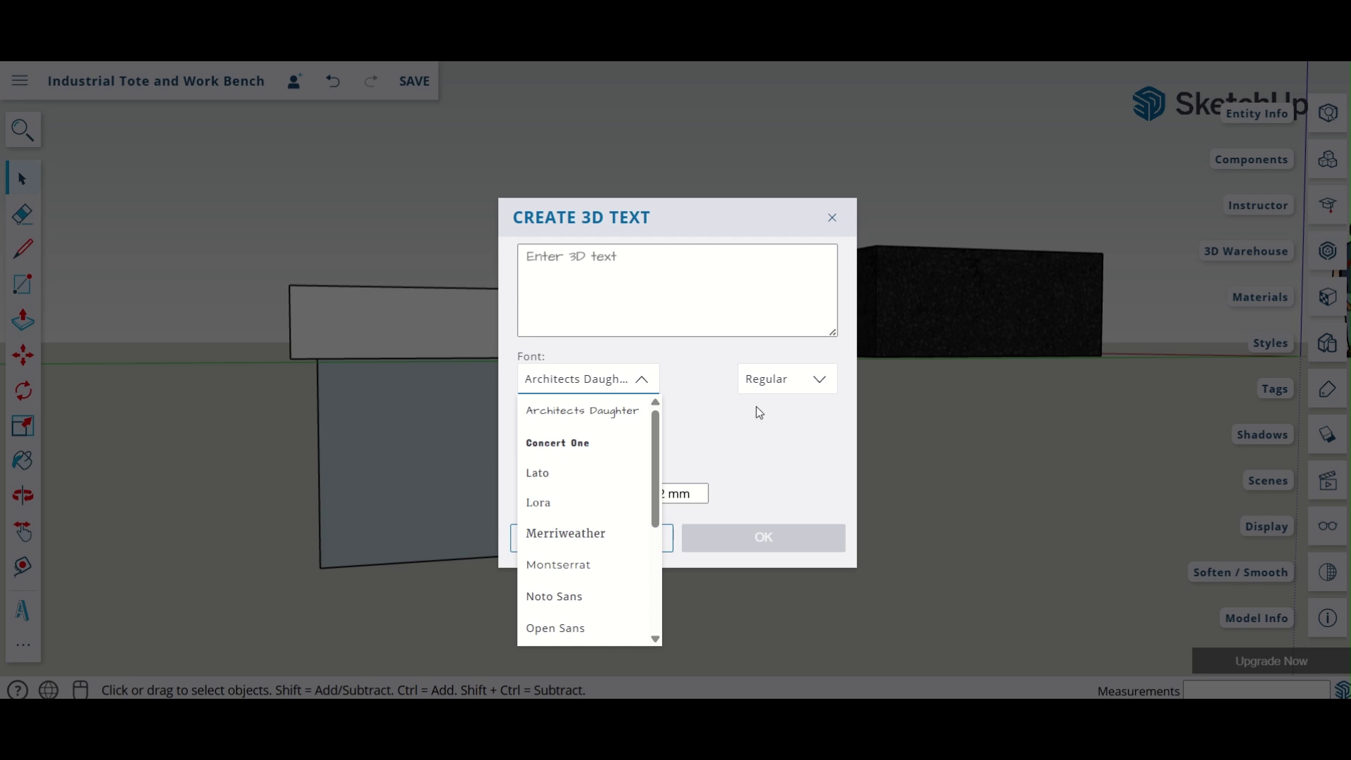
click(658, 493)
double_click(656, 493)
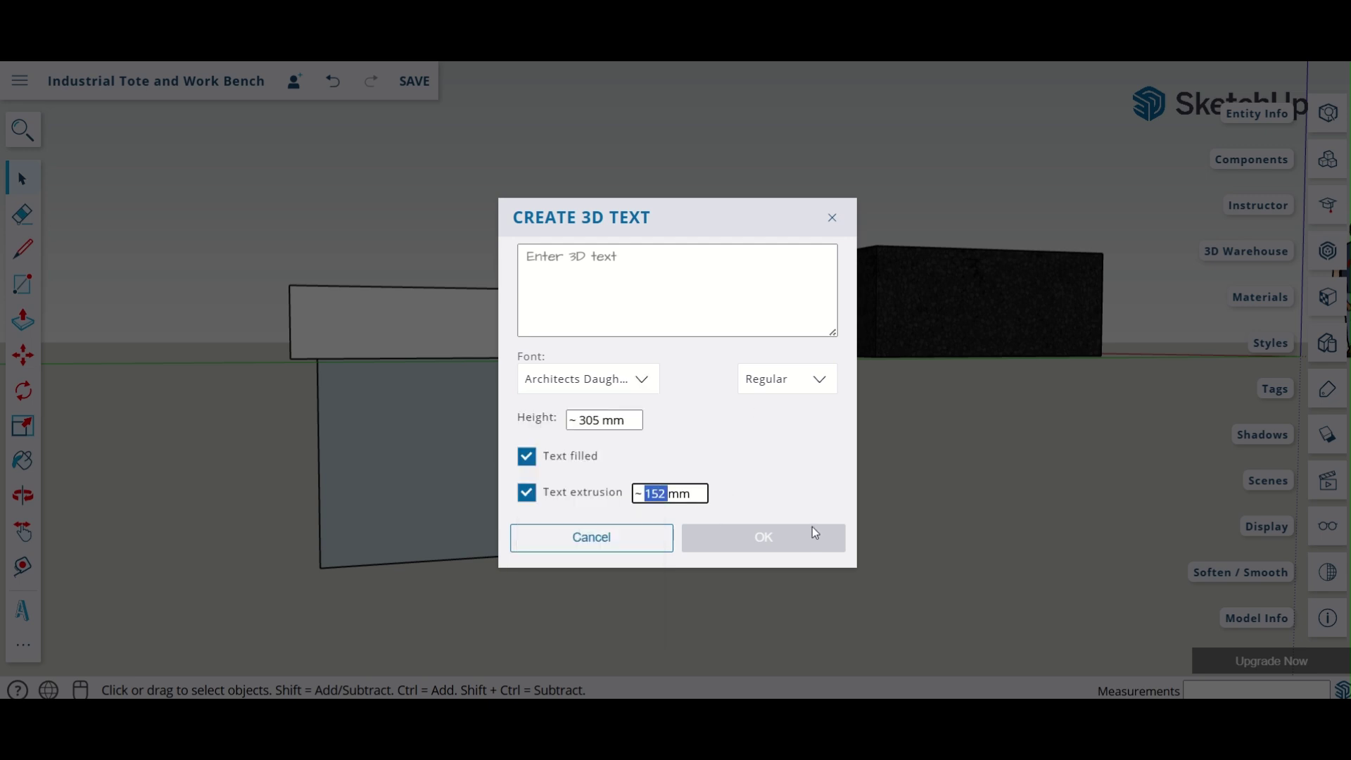
text(50)
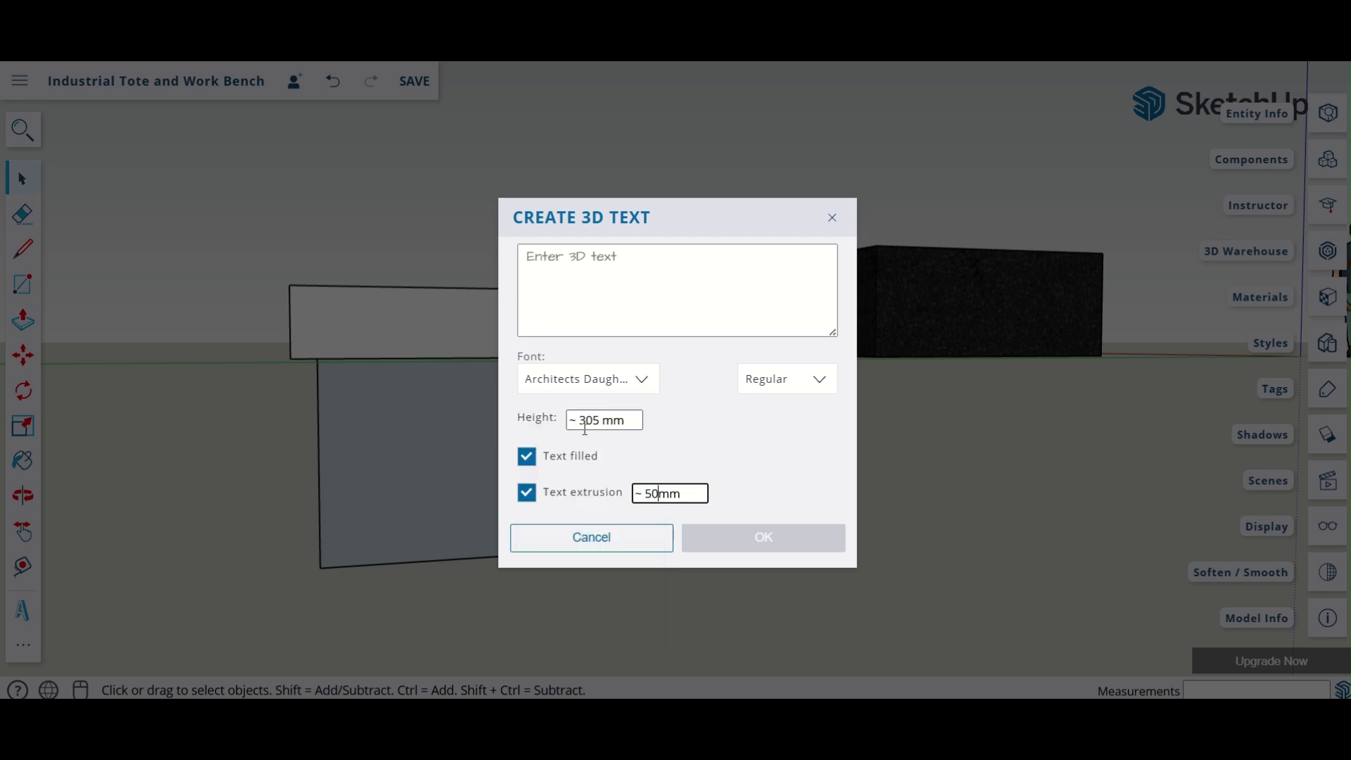
double_click(590, 421)
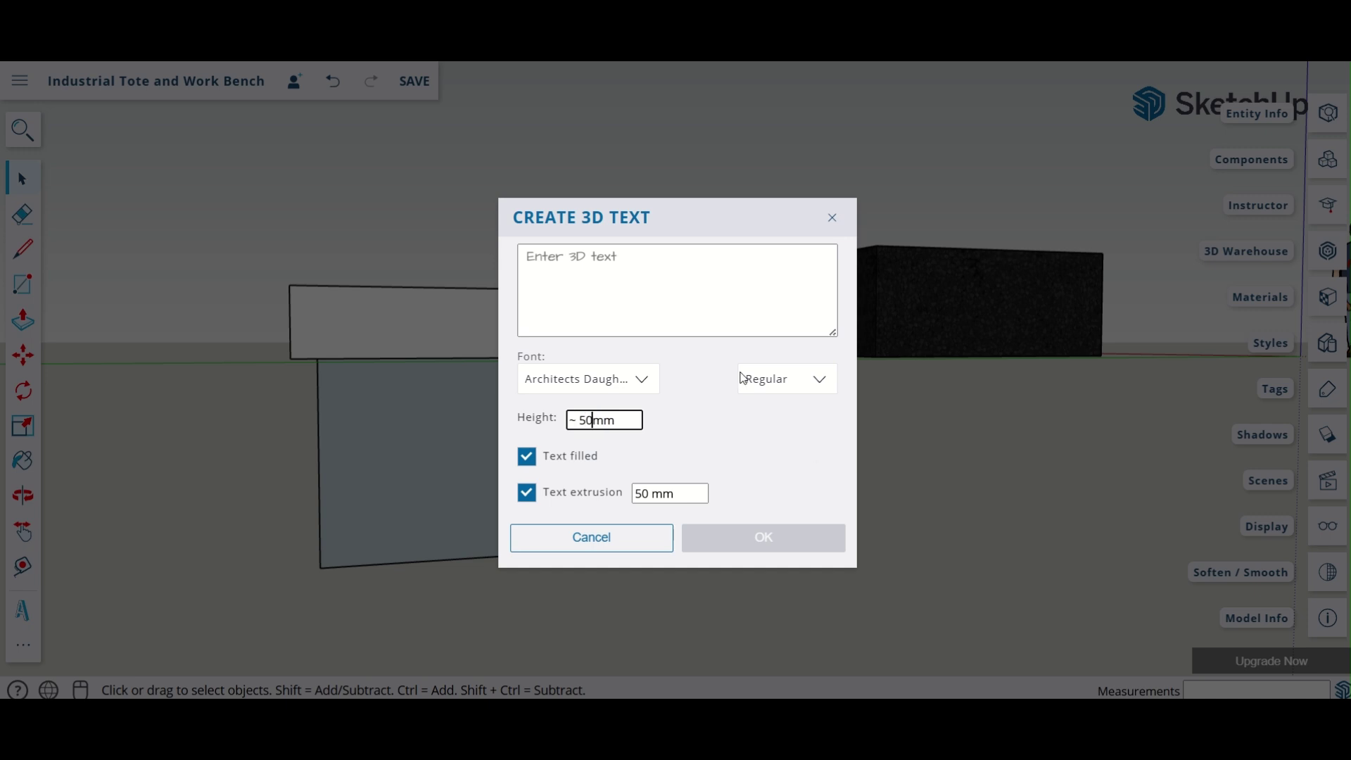
text(50)
click(664, 307)
text(Led)
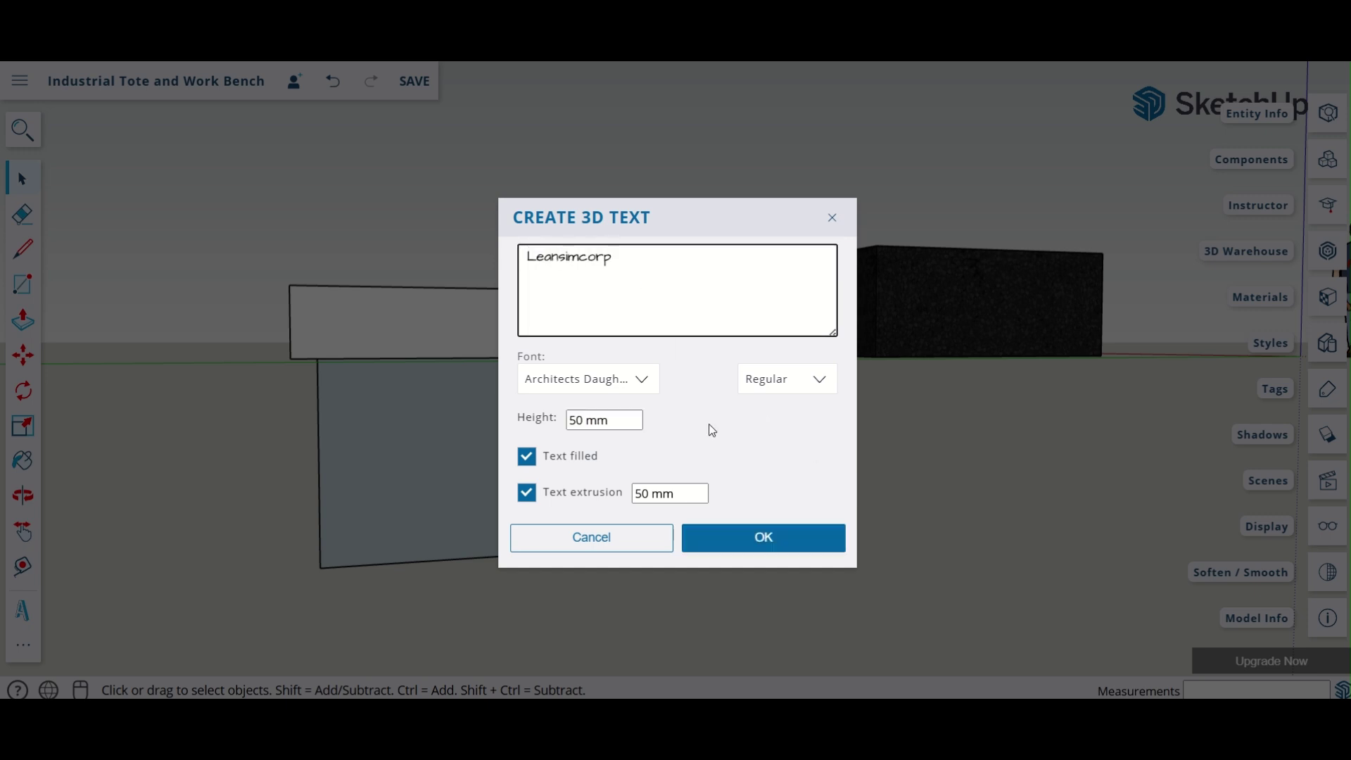
click(739, 543)
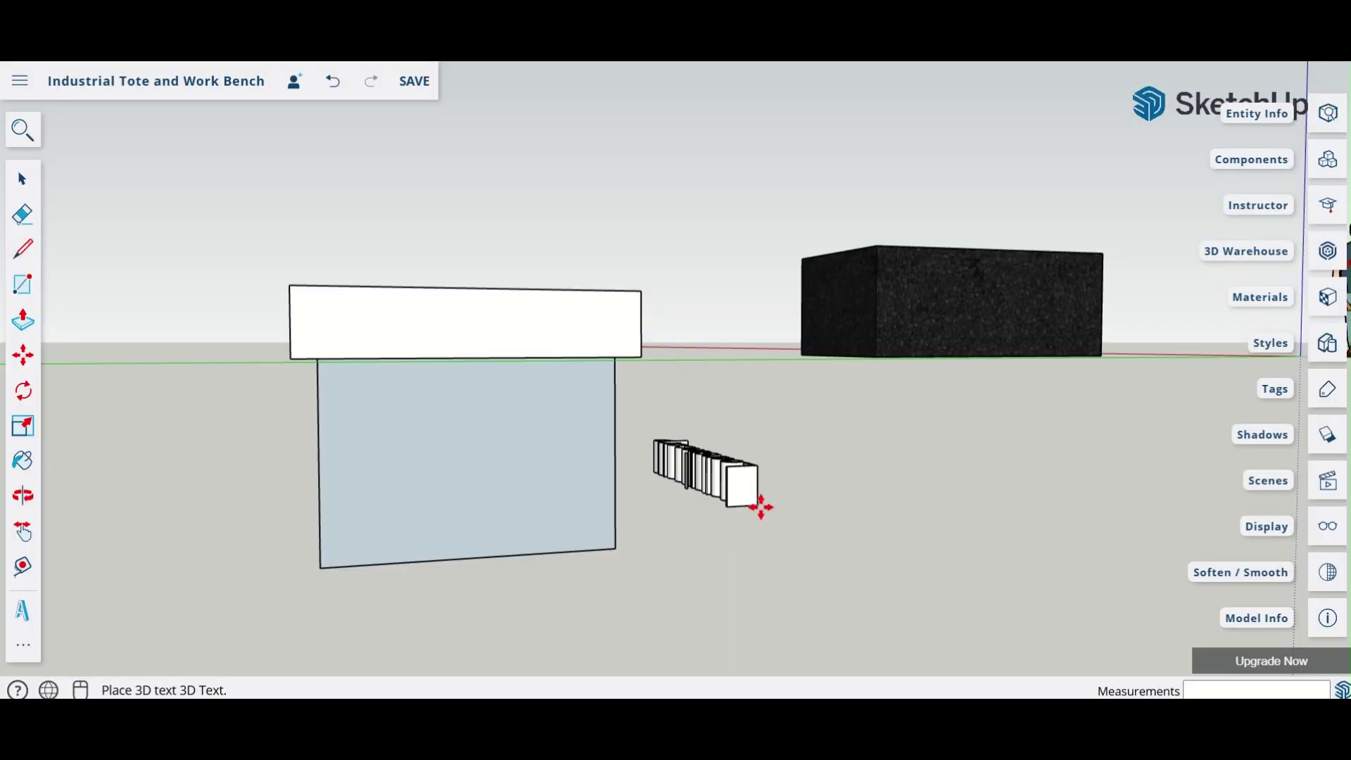
click(761, 507)
Step: Try to move the placed 3D text across to the blue panel below the white tray
middle_drag(836, 458, 740, 482)
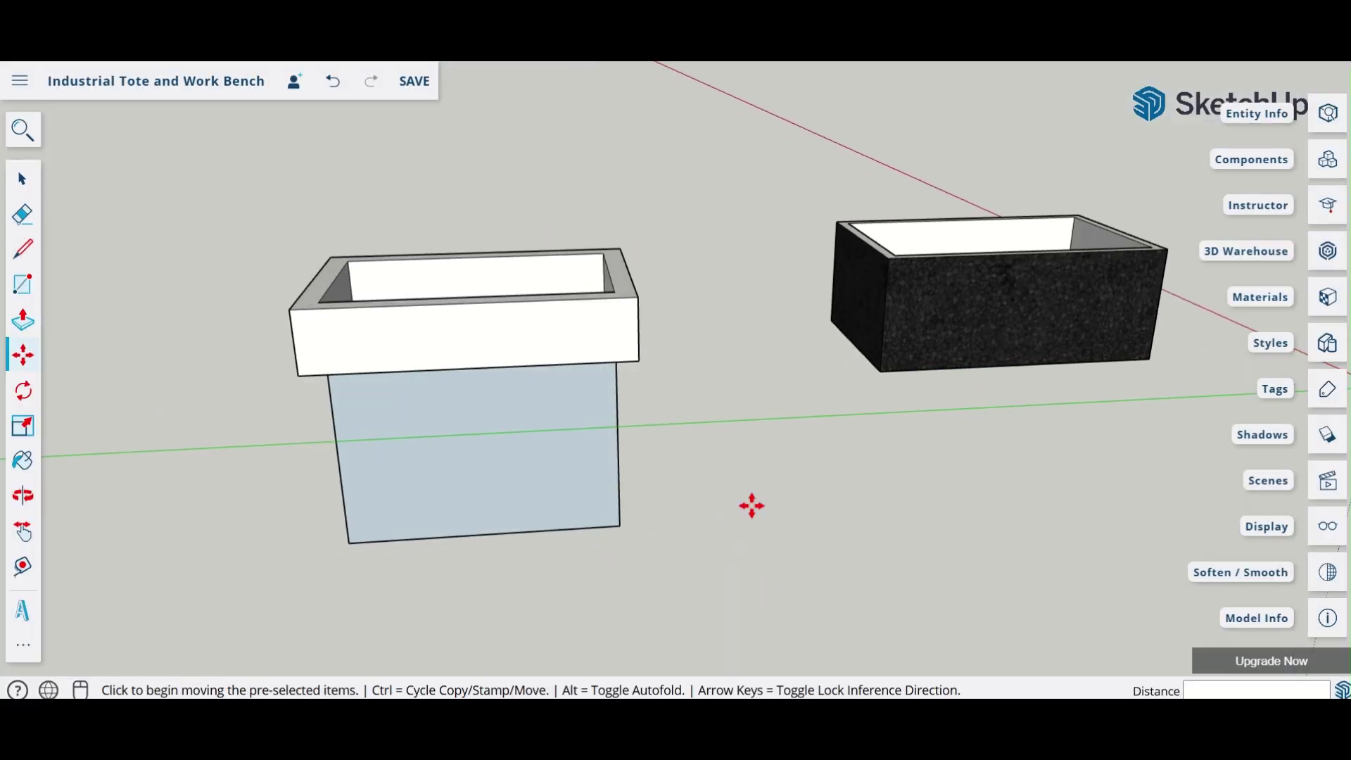
scroll(752, 506, down, 3)
click(659, 472)
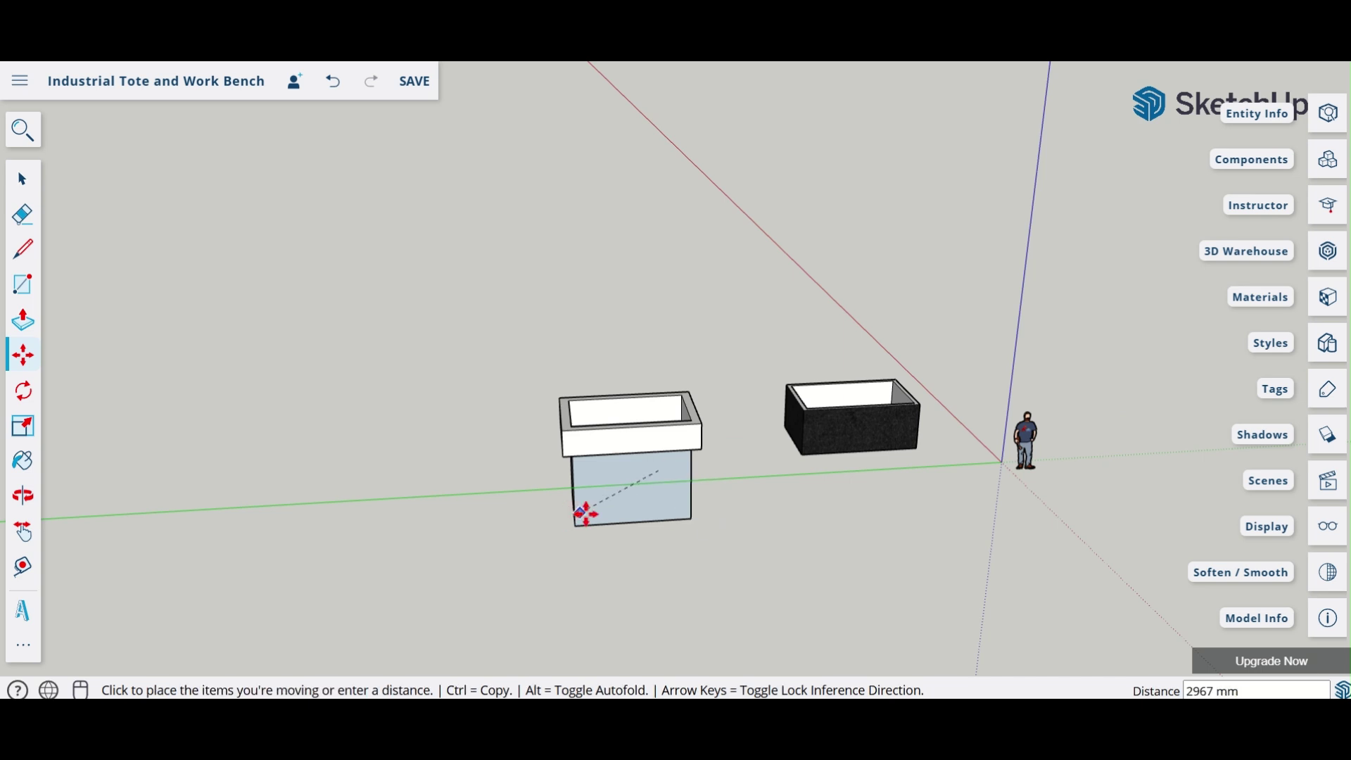
click(659, 545)
click(623, 470)
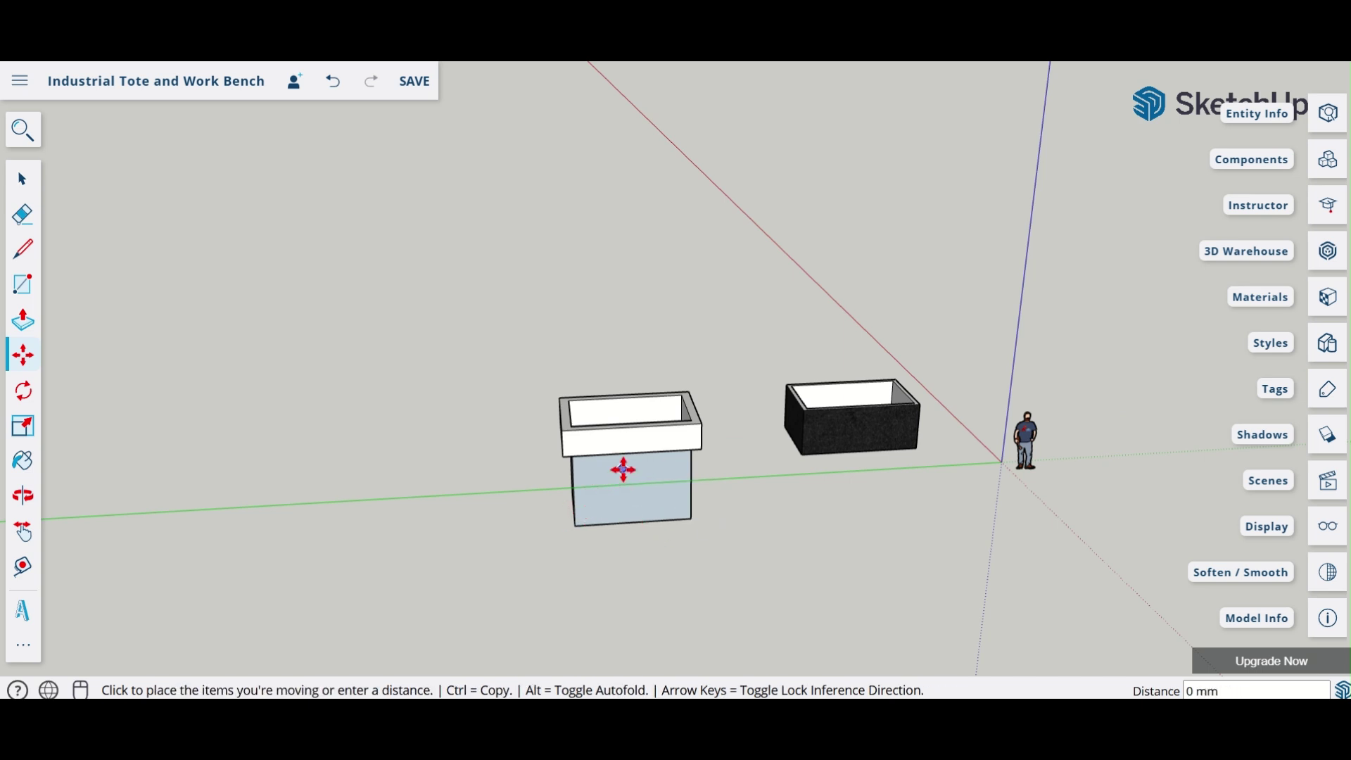
key(Escape)
Step: Create another "Leansimcorp" 3D text, keeping the 50 mm height and extrusion, and place it on the blue panel's face
click(23, 611)
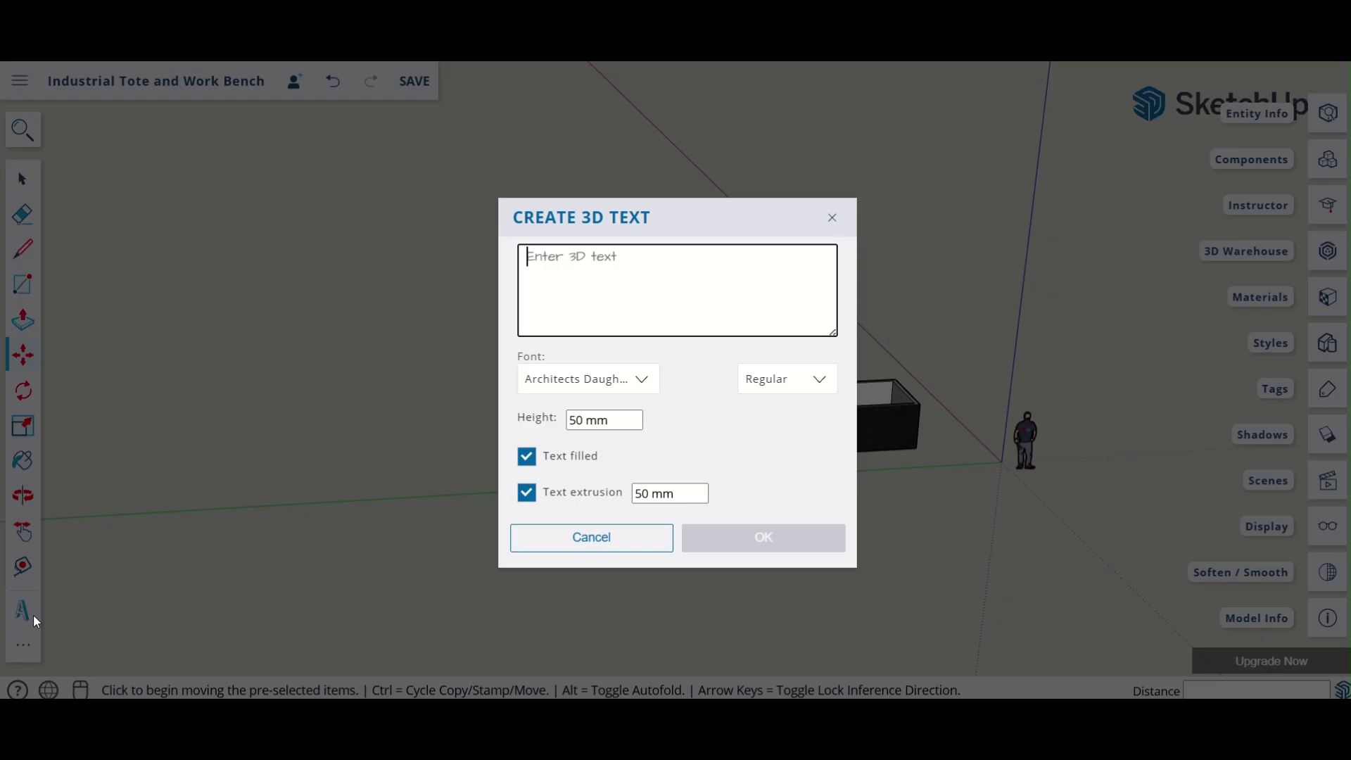
text(Led)
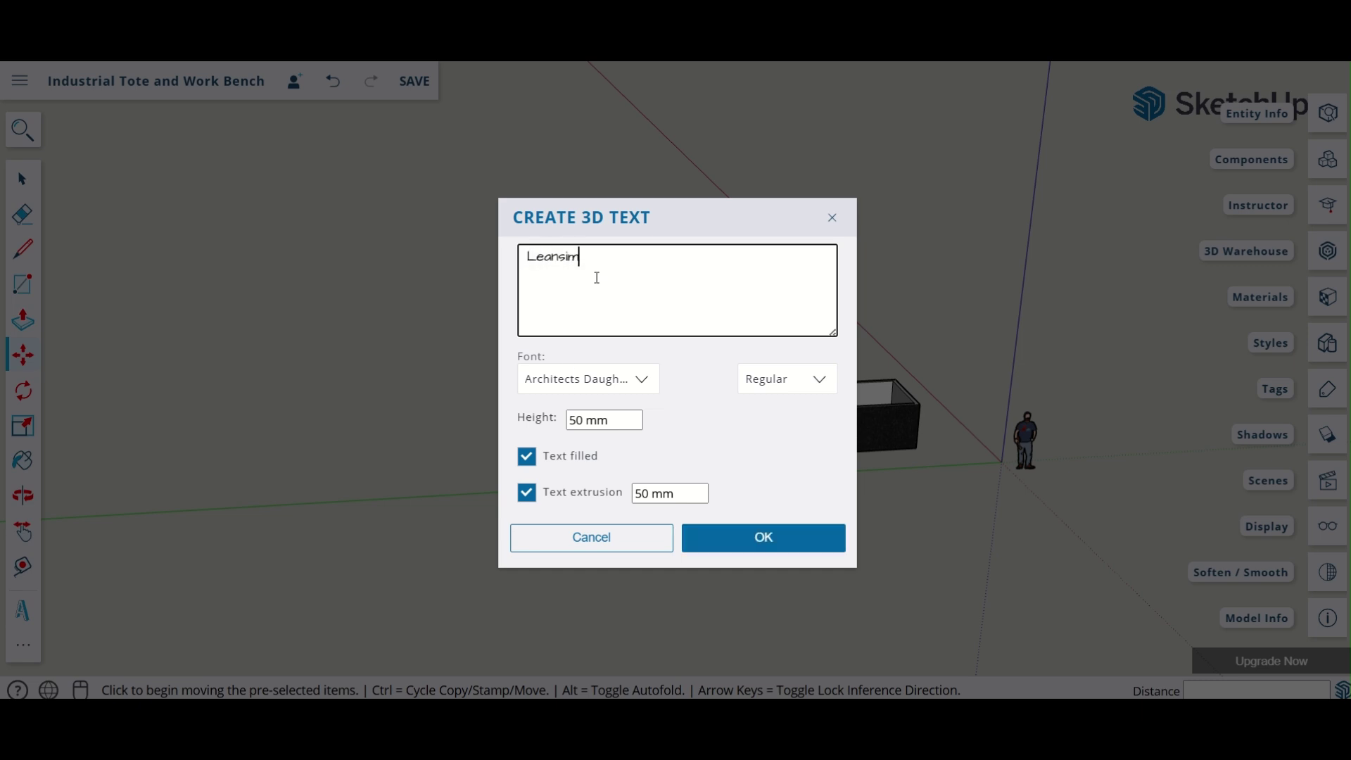
click(752, 540)
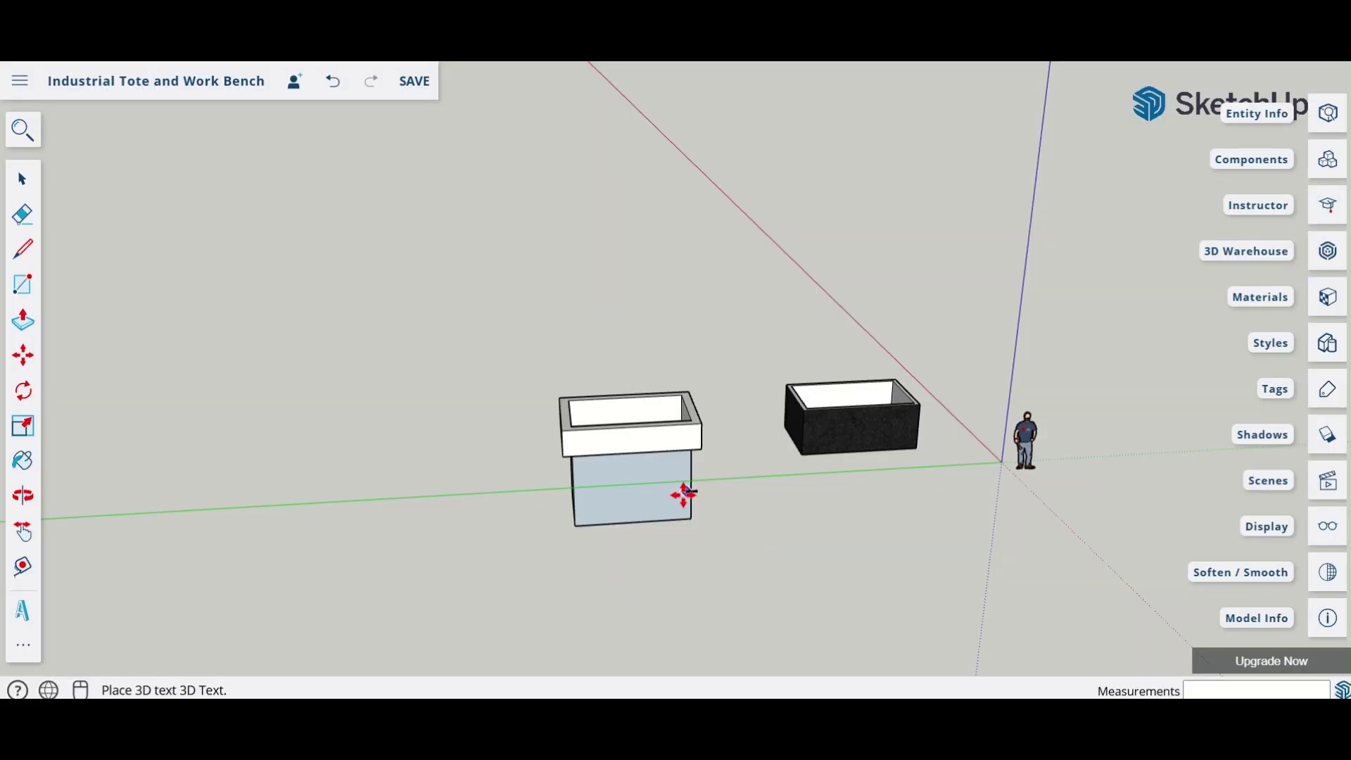
click(615, 477)
Step: Move the new Leansimcorp text slightly down and to the right on the blue panel's face
scroll(619, 493, up, 10)
scroll(581, 486, down, 3)
mouse_move(579, 492)
middle_down()
mouse_move(573, 555)
mouse_move(592, 482)
middle_up()
scroll(593, 481, down, 5)
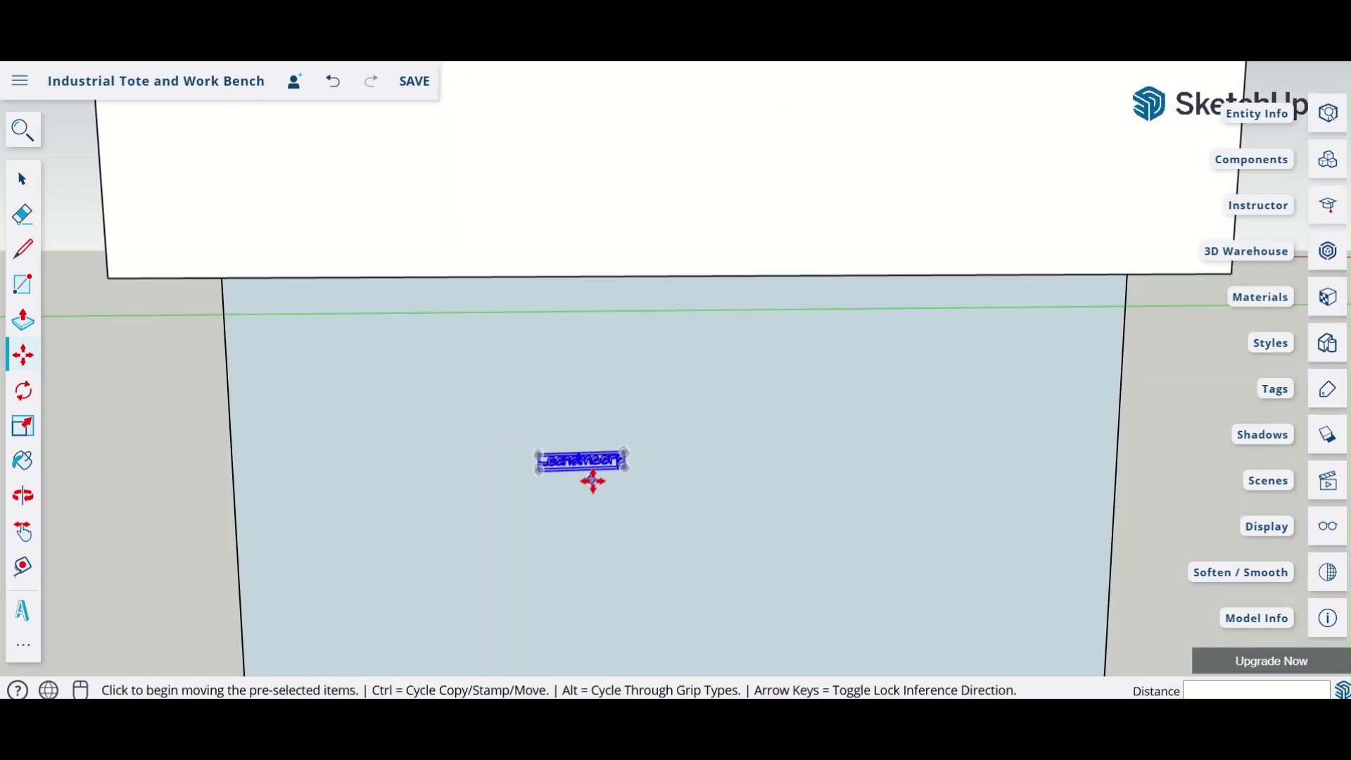
click(625, 468)
click(669, 490)
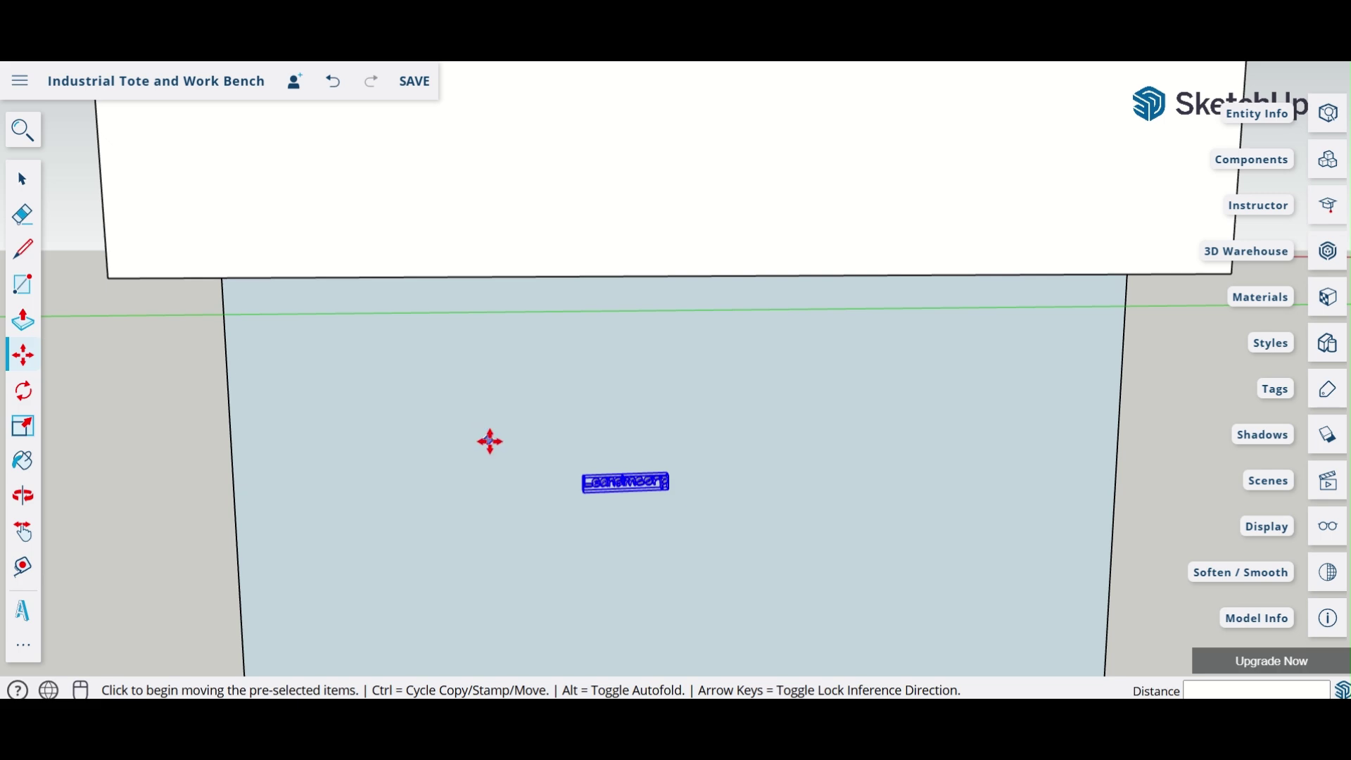
key(Escape)
key(space)
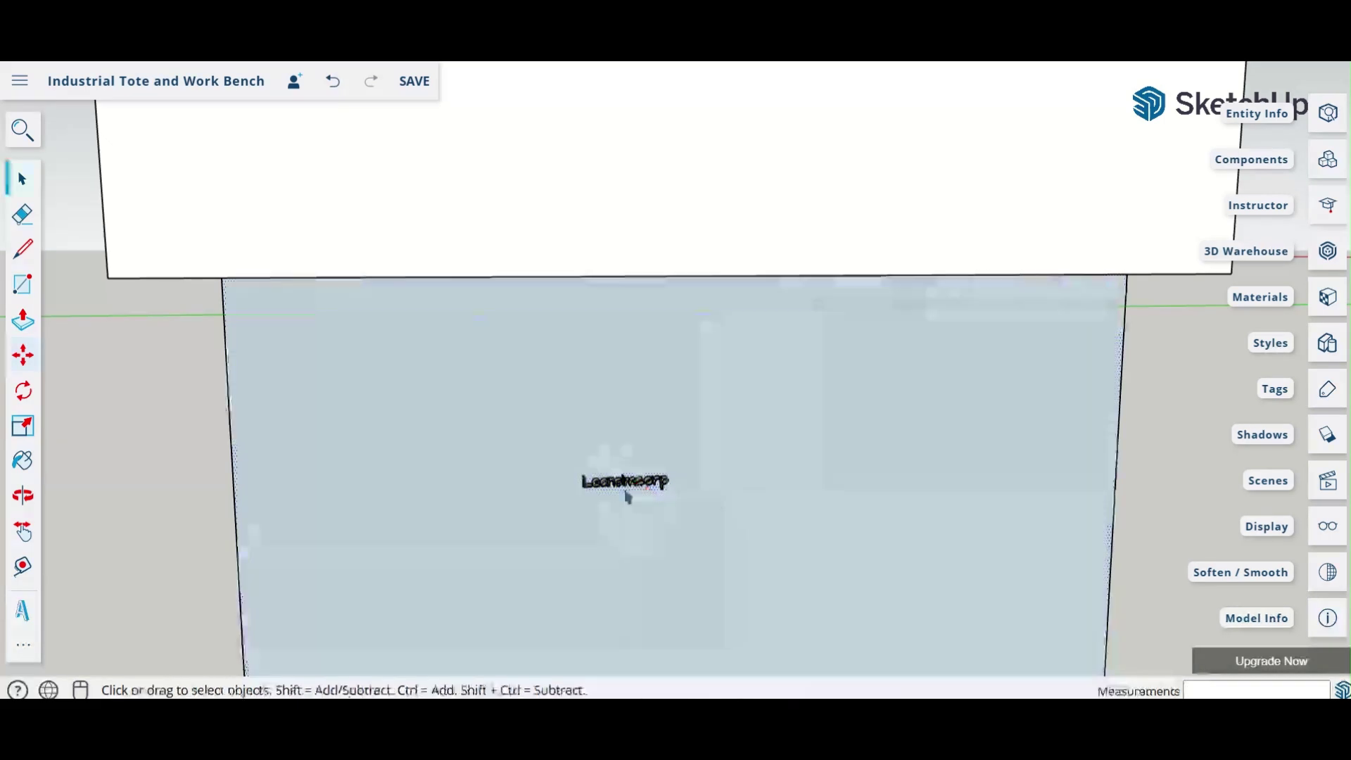
Step: Select the Leansimcorp text and move it about 224 mm further right along the blue panel
scroll(620, 492, up, 3)
click(615, 493)
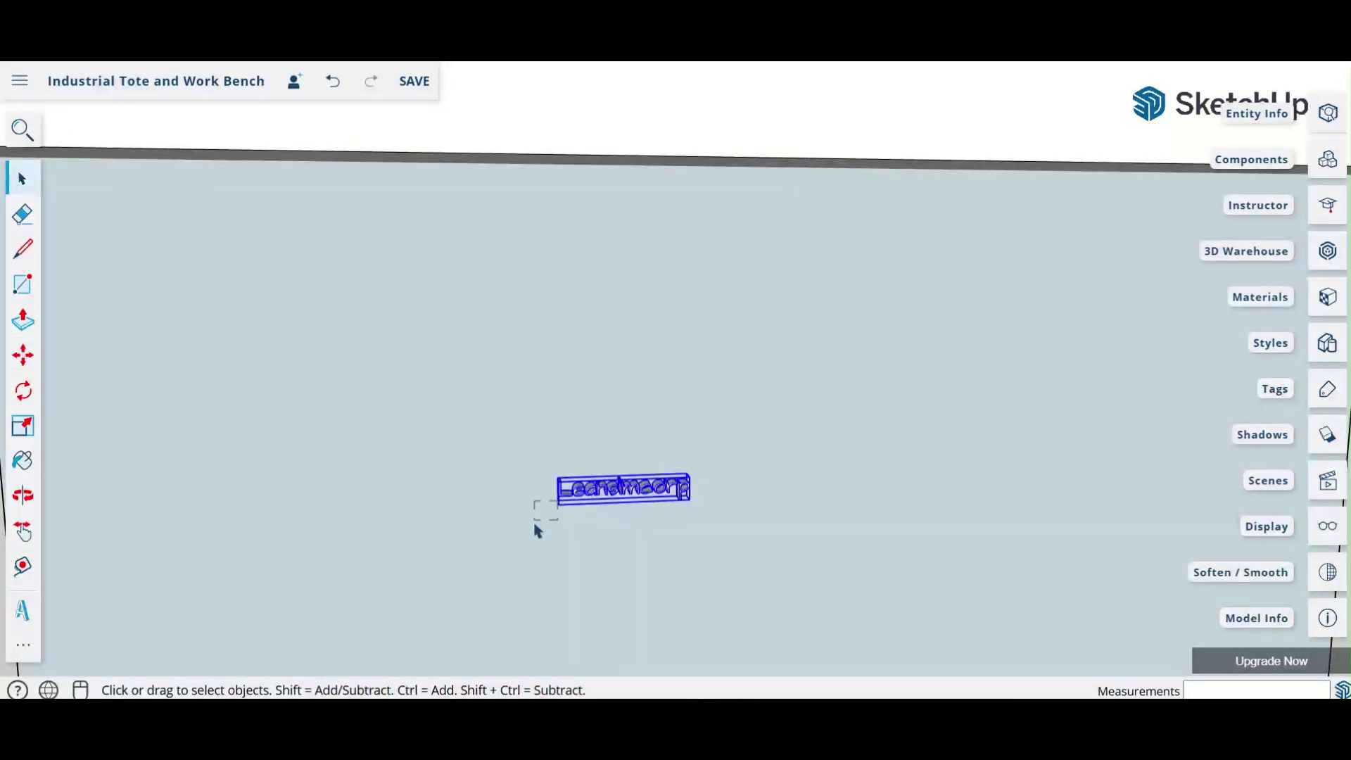
click(556, 540)
click(687, 507)
click(37, 364)
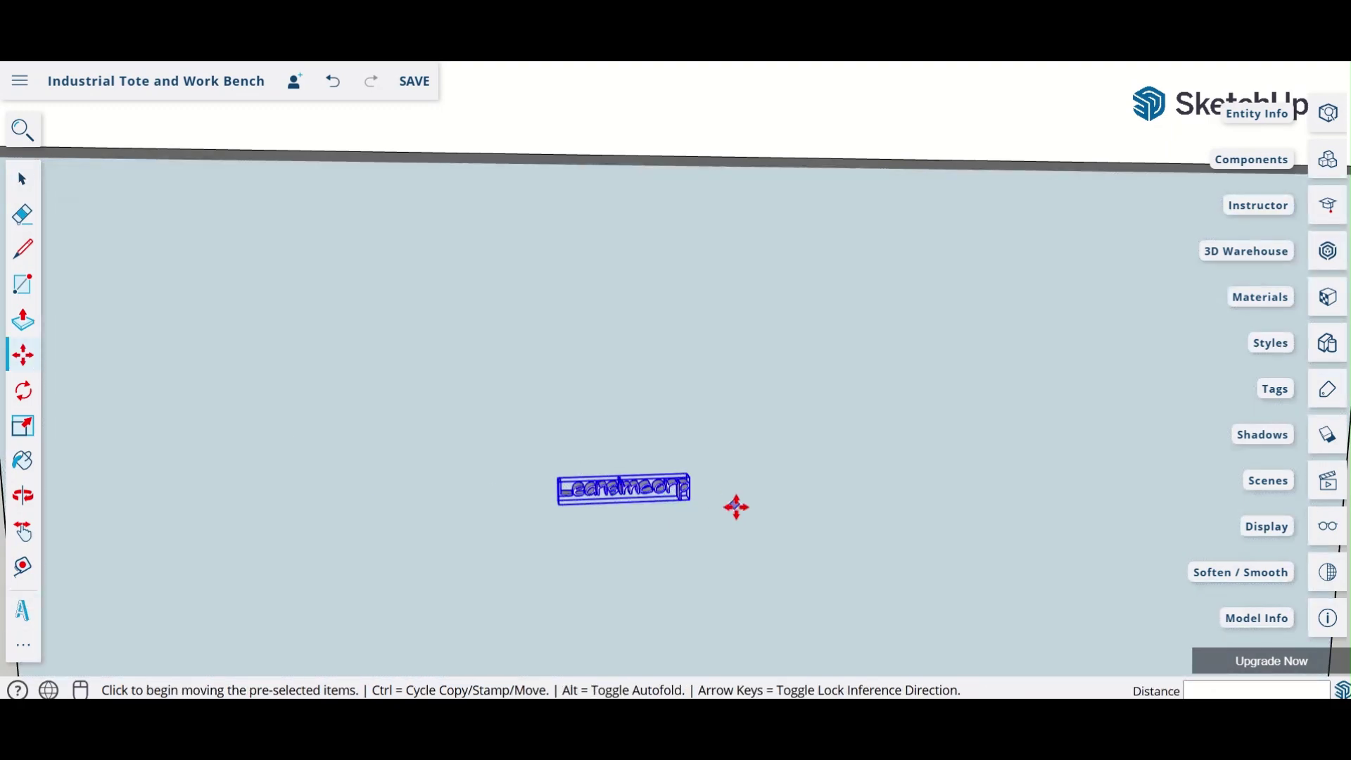
click(687, 501)
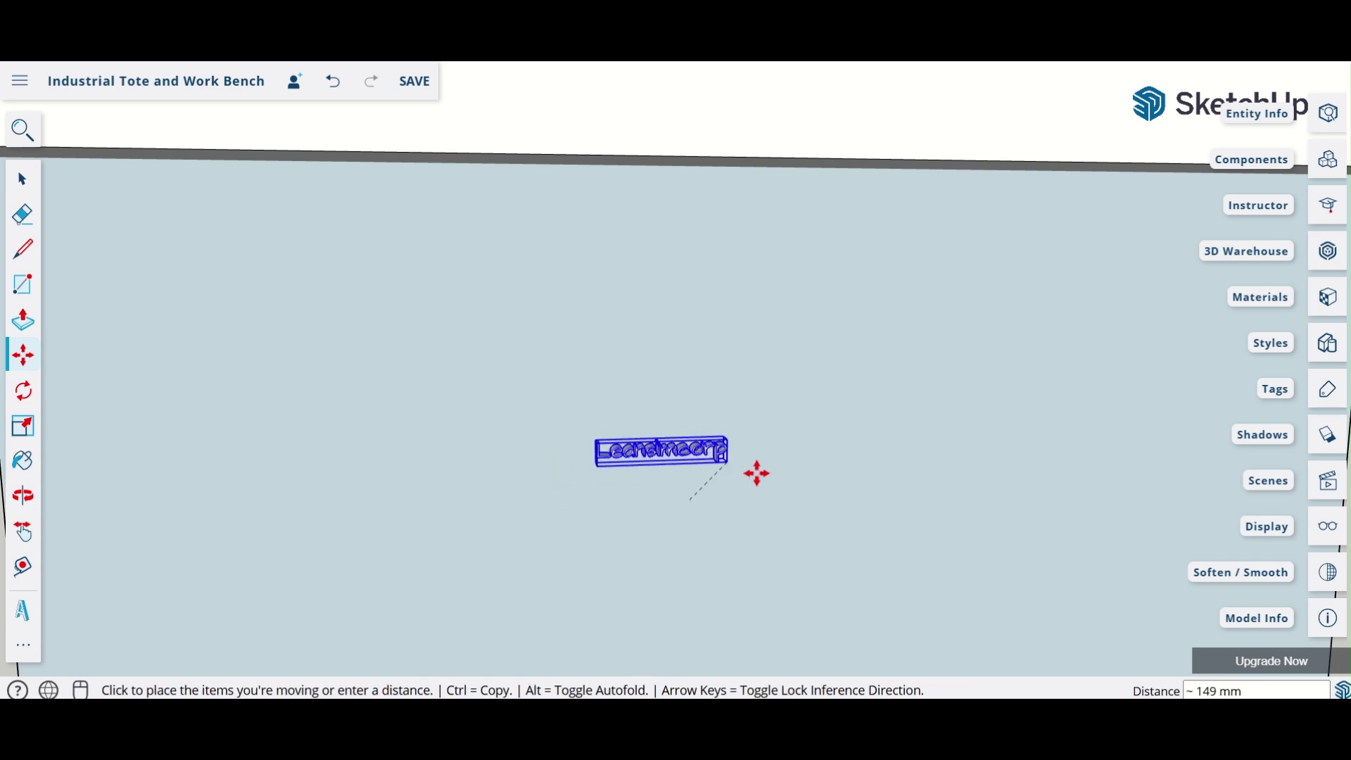
click(766, 513)
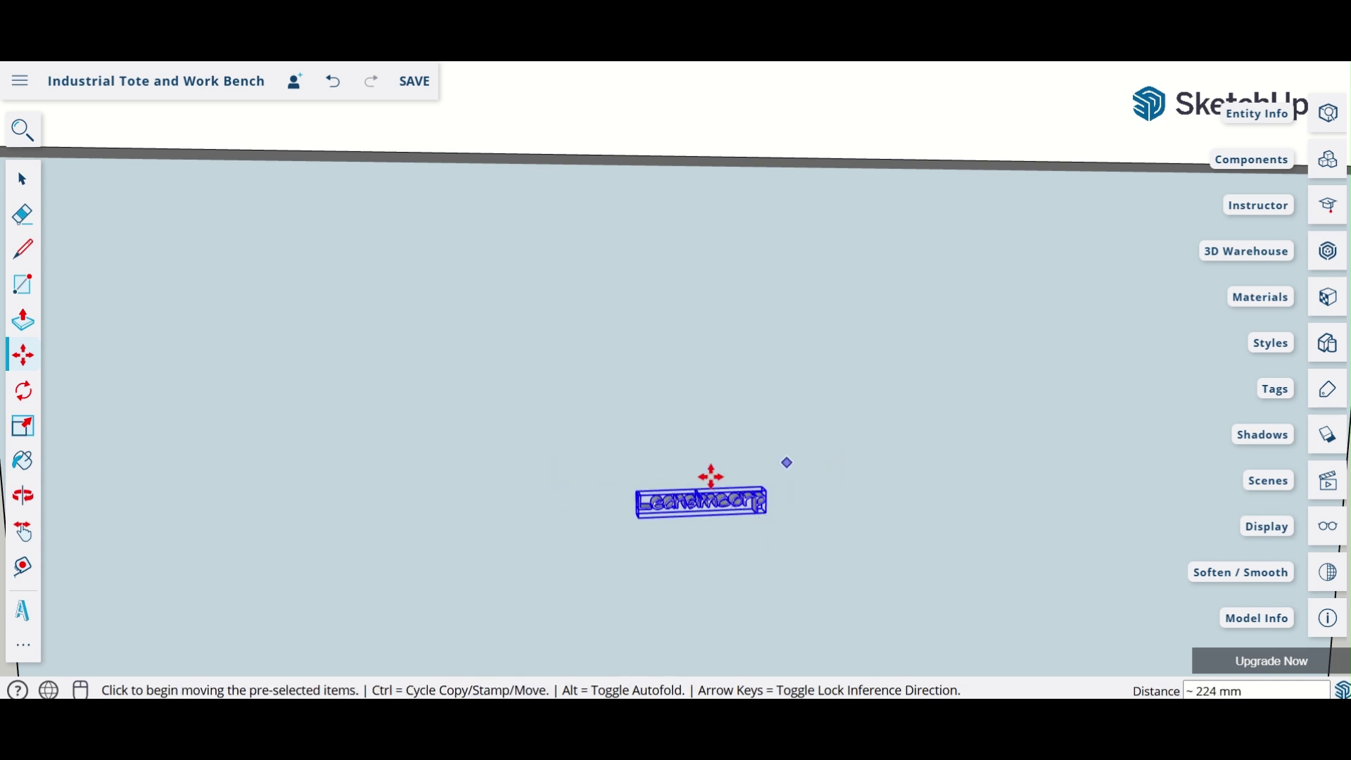
Step: Try to rotate the Leansimcorp text in the panel's plane, and move it back towards the panel's left edge
click(648, 508)
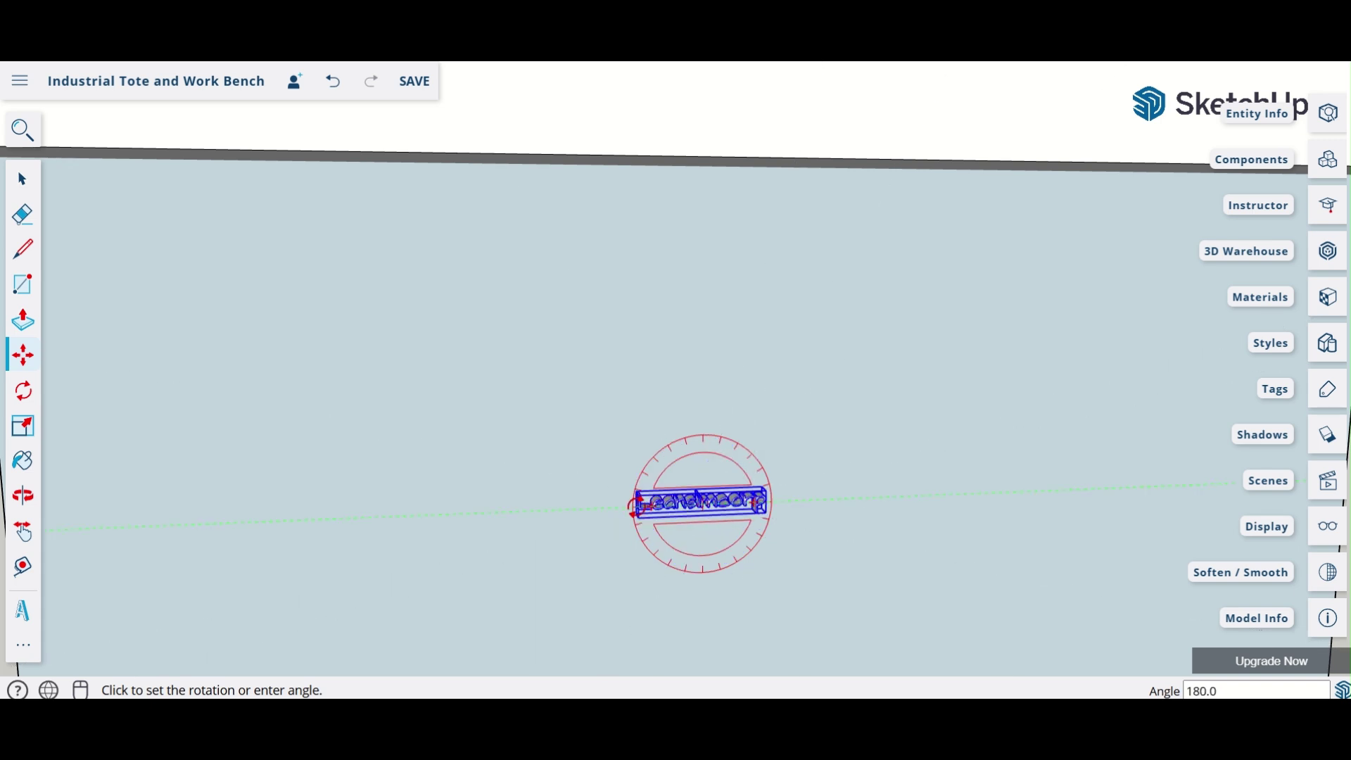
click(635, 505)
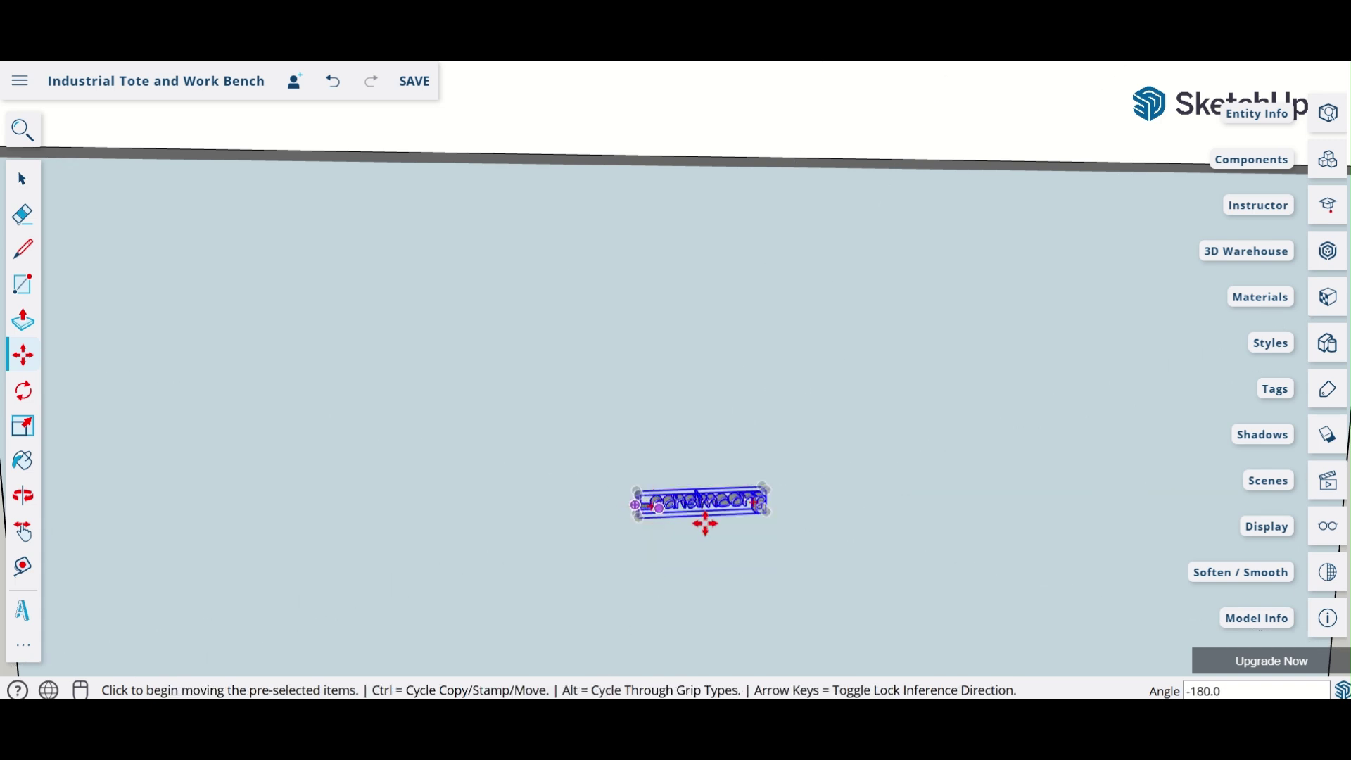
click(635, 506)
click(516, 521)
click(516, 521)
click(499, 520)
scroll(908, 440, down, 5)
scroll(866, 507, up, 1)
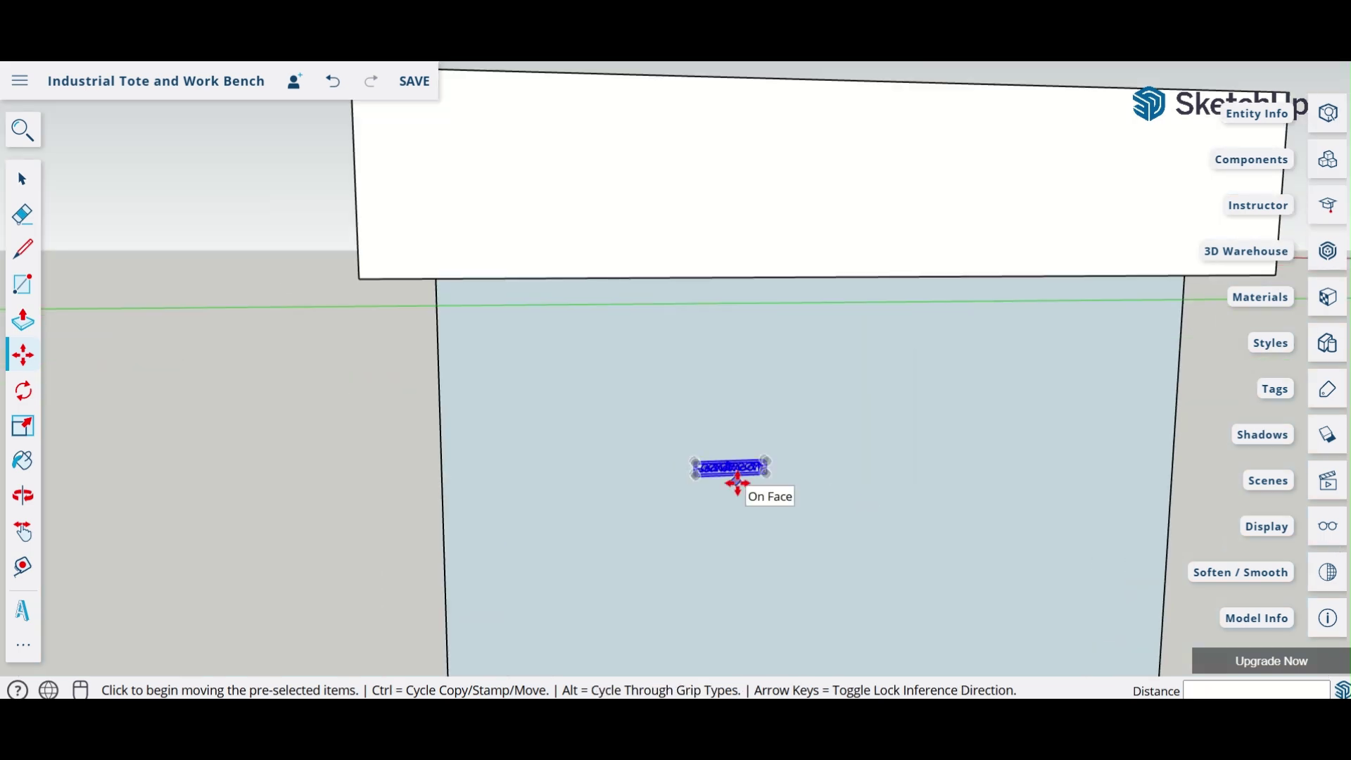
key(Escape)
Step: Reposition the Leansimcorp text lower on the blue panel, finishing with a move of about 229 mm to the right
click(757, 464)
click(680, 483)
click(687, 497)
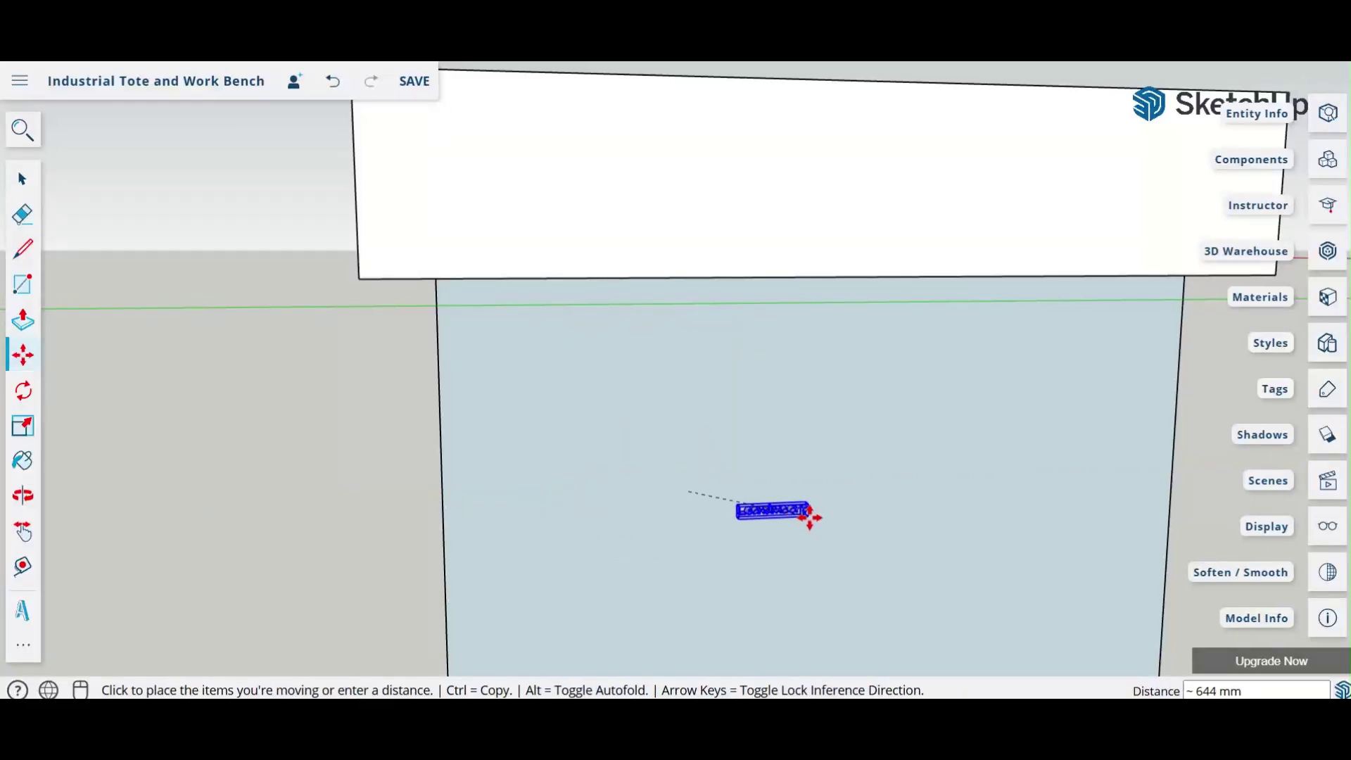
click(733, 507)
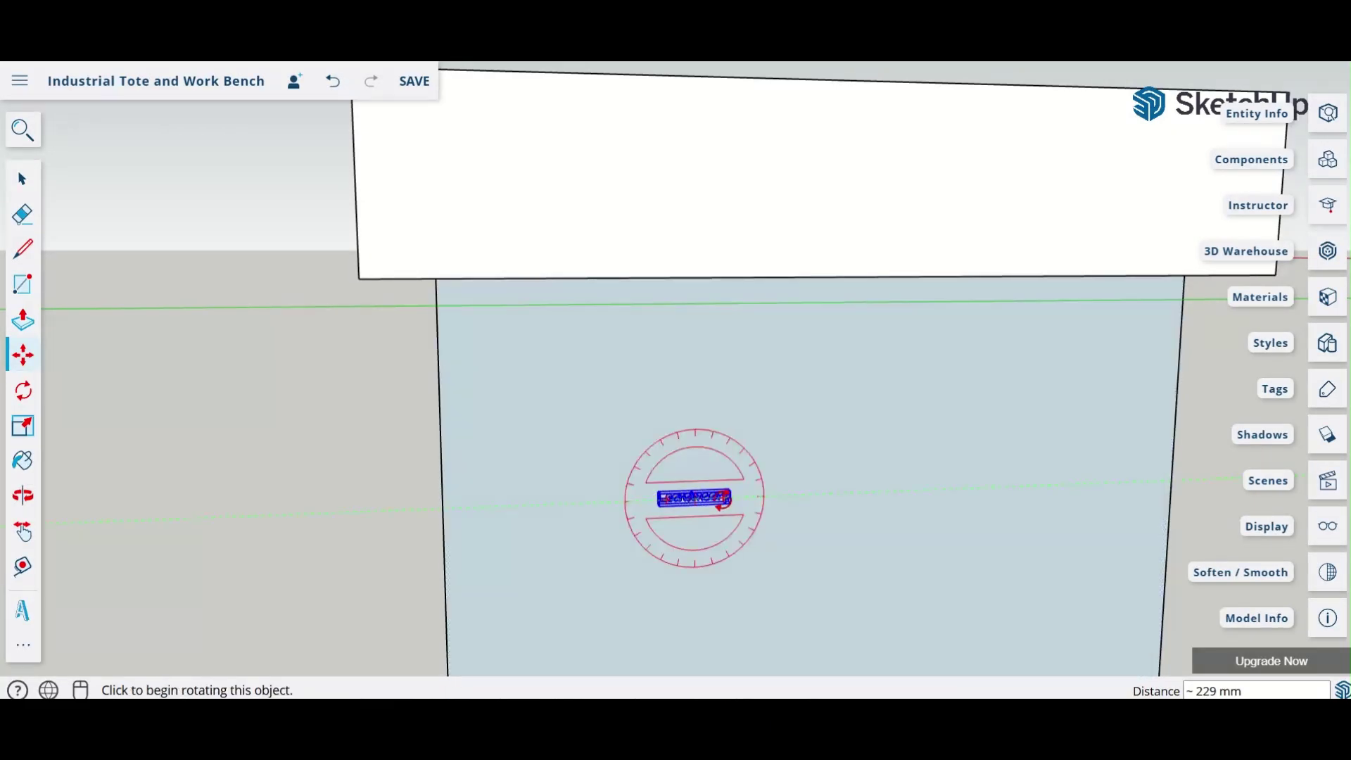
Step: Try to rotate the Leansimcorp text about its centre from its end and upper rotation grips
click(721, 502)
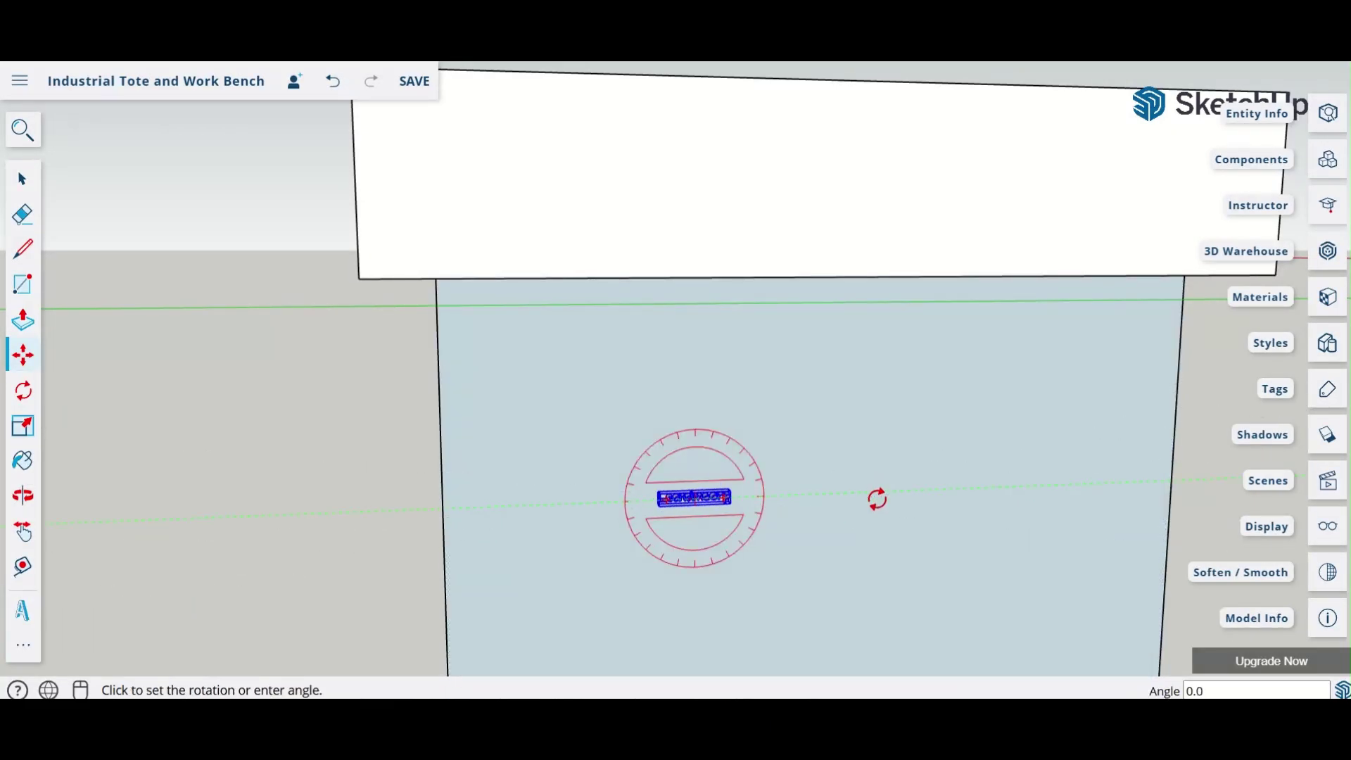
click(877, 500)
scroll(704, 497, up, 10)
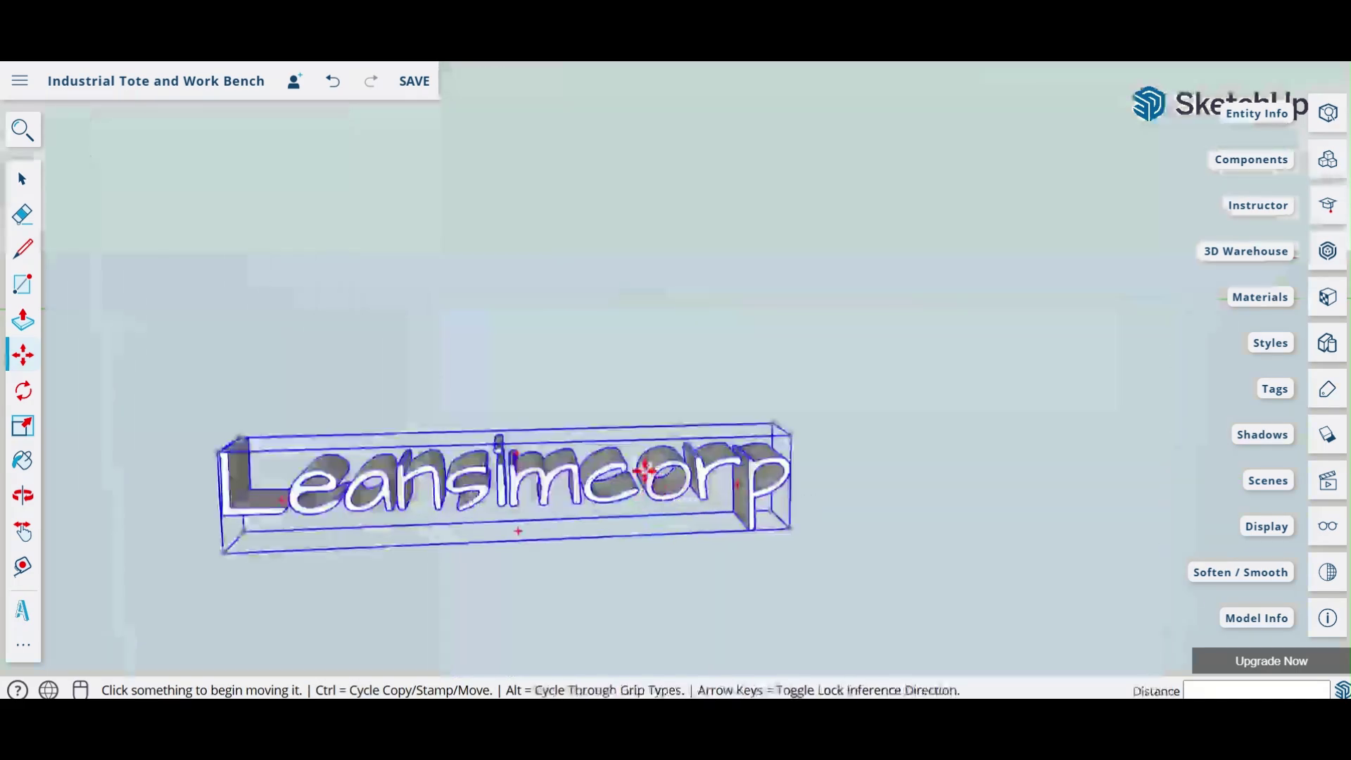
click(514, 451)
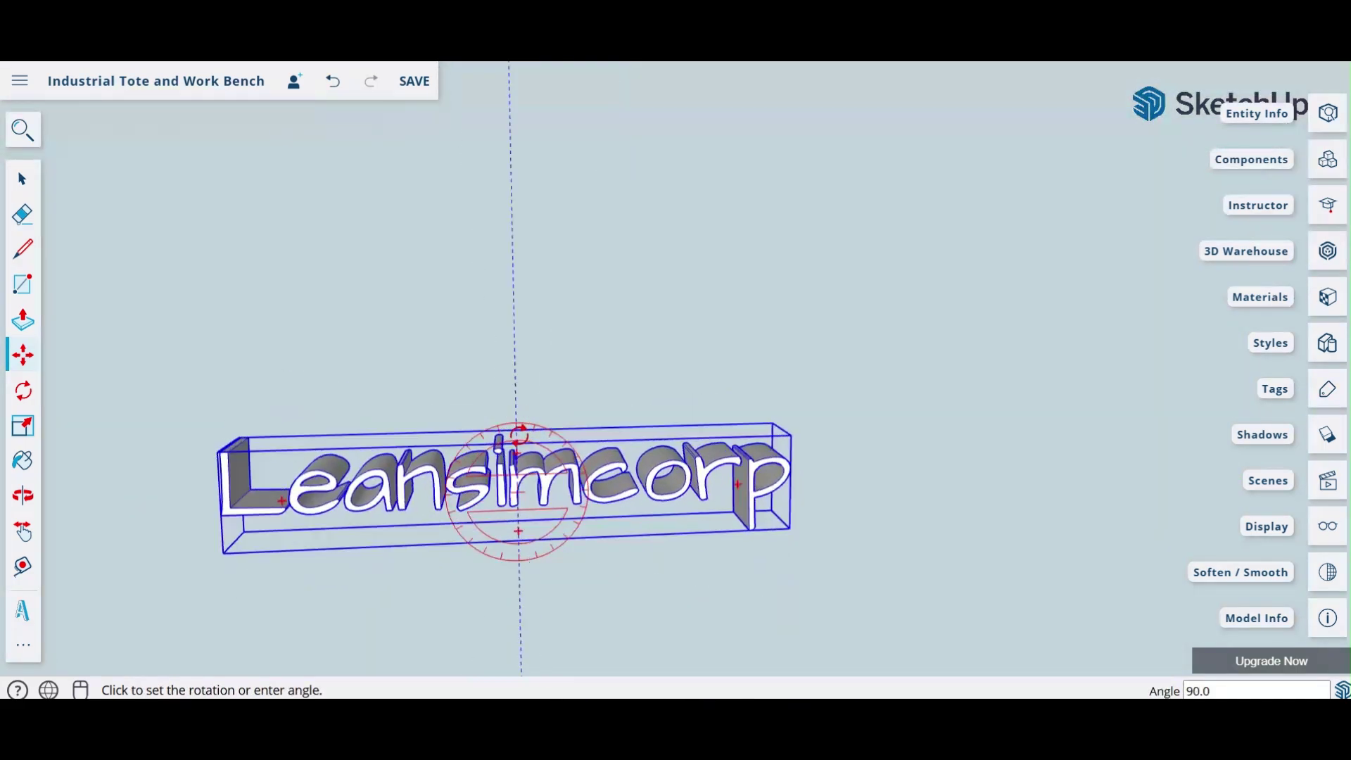
key(Escape)
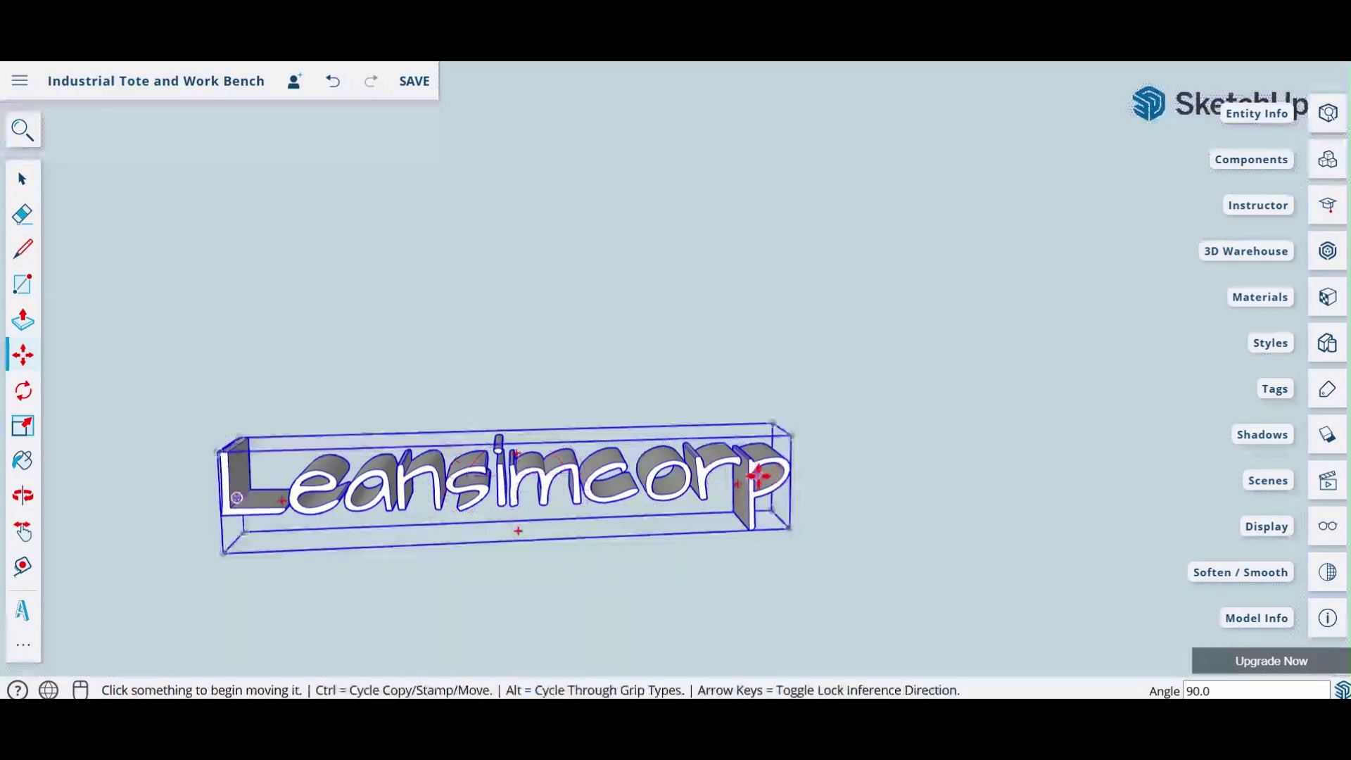
Step: Shift the small Leansimcorp text further right along the blue panel in two moves, the first about 34 mm
click(766, 513)
click(813, 527)
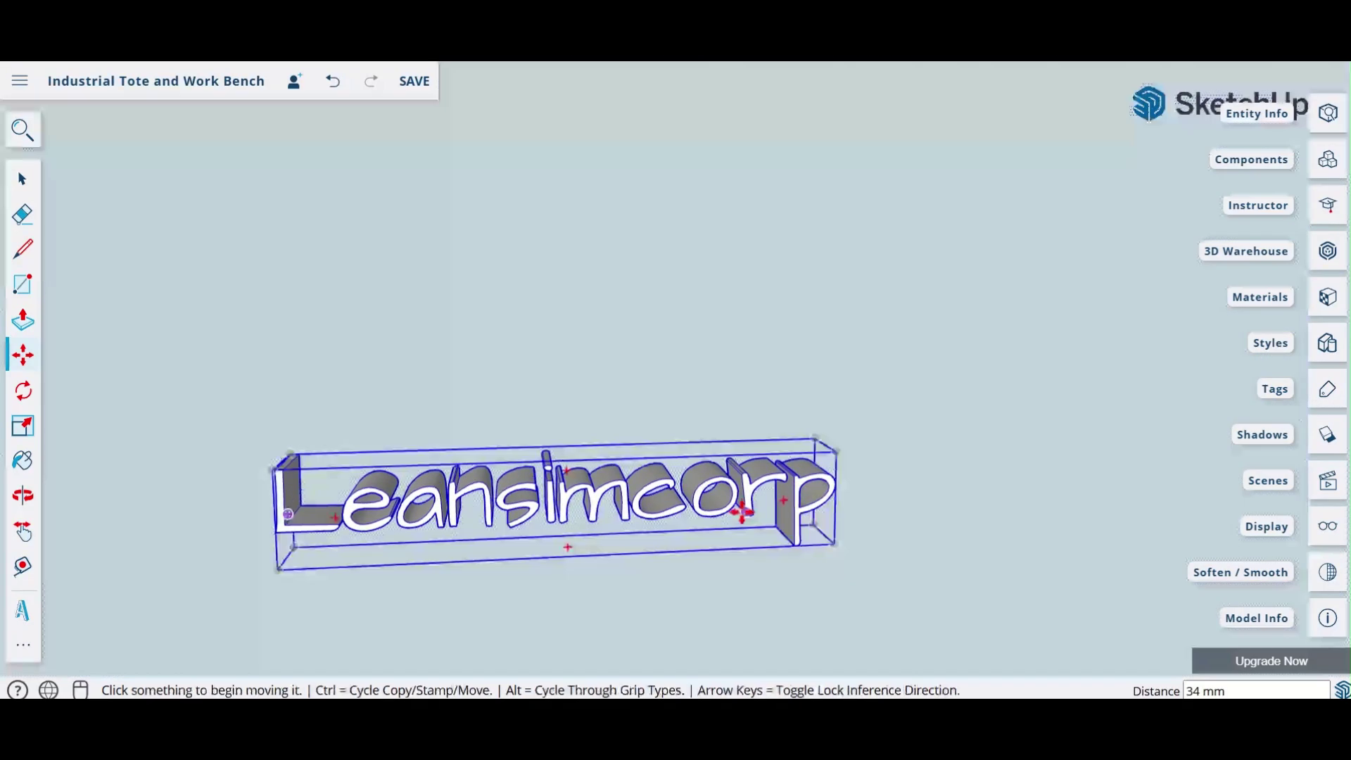
click(734, 505)
click(872, 488)
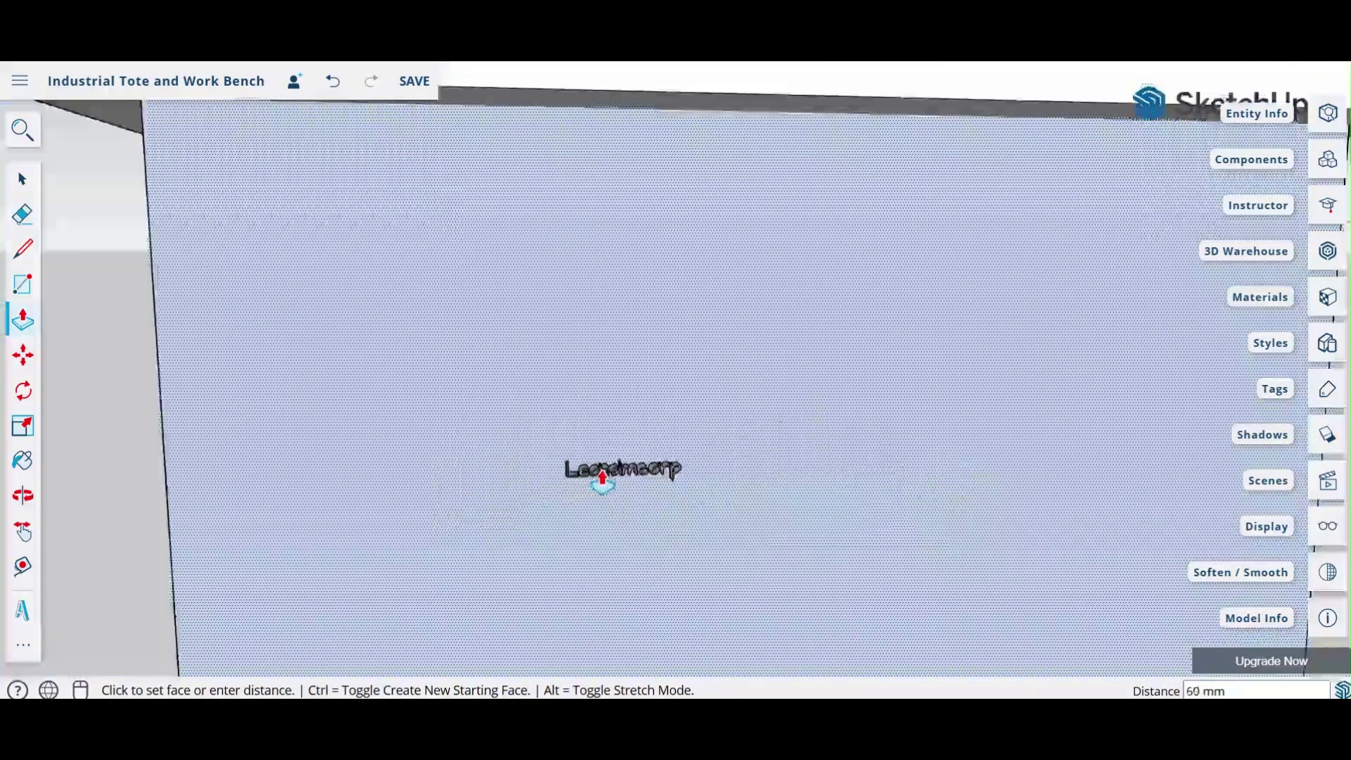
Step: Try to Push/Pull the blue panel's face at the small Leansimcorp text, cancelling each change
scroll(602, 480, down, 5)
key(Escape)
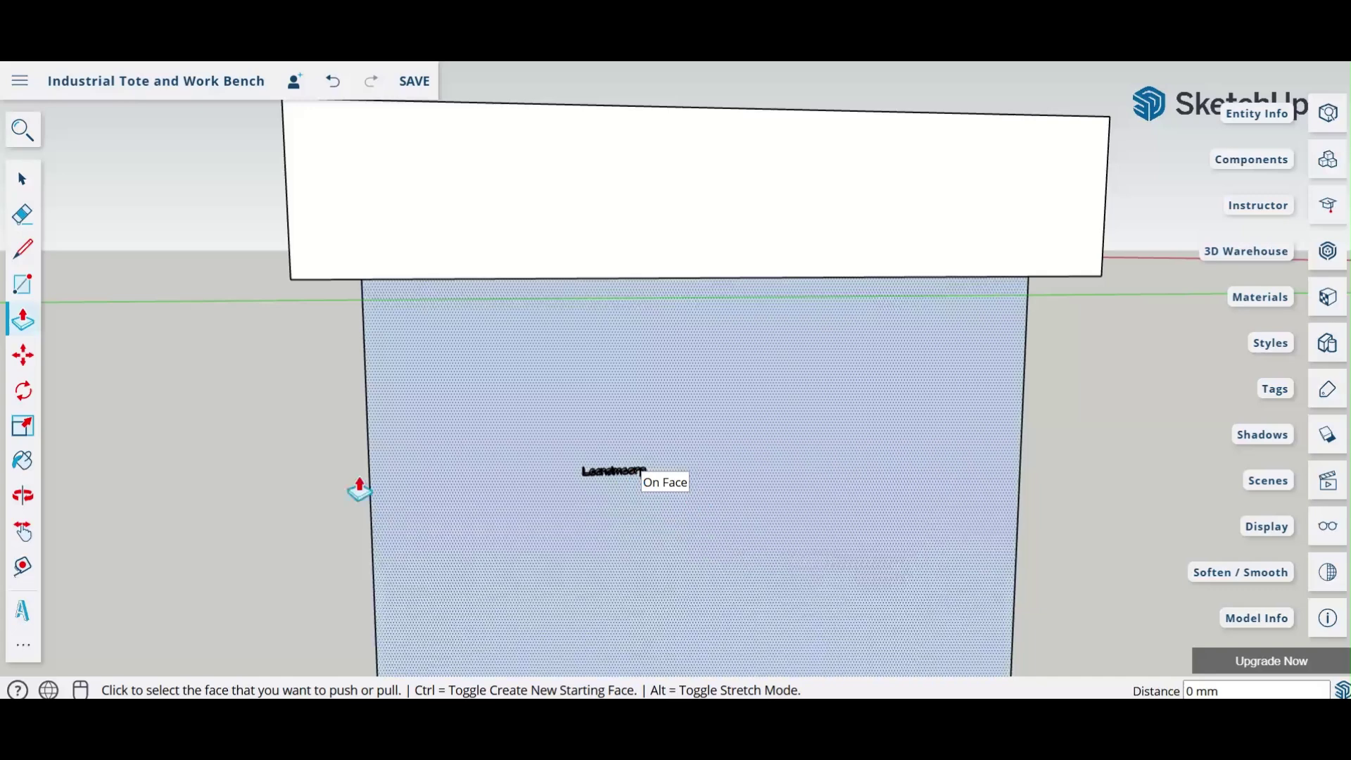
middle_drag(351, 511, 461, 498)
scroll(726, 473, up, 5)
scroll(737, 493, down, 3)
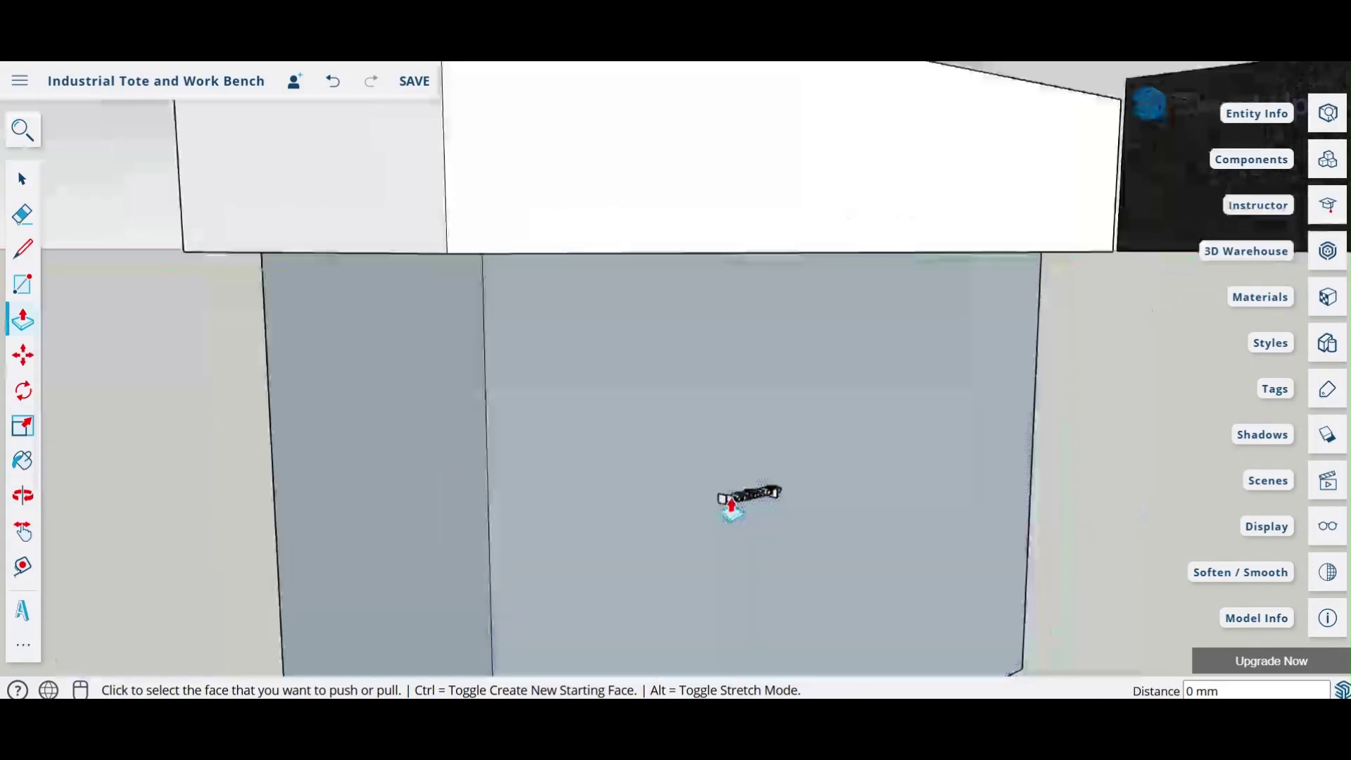
key(space)
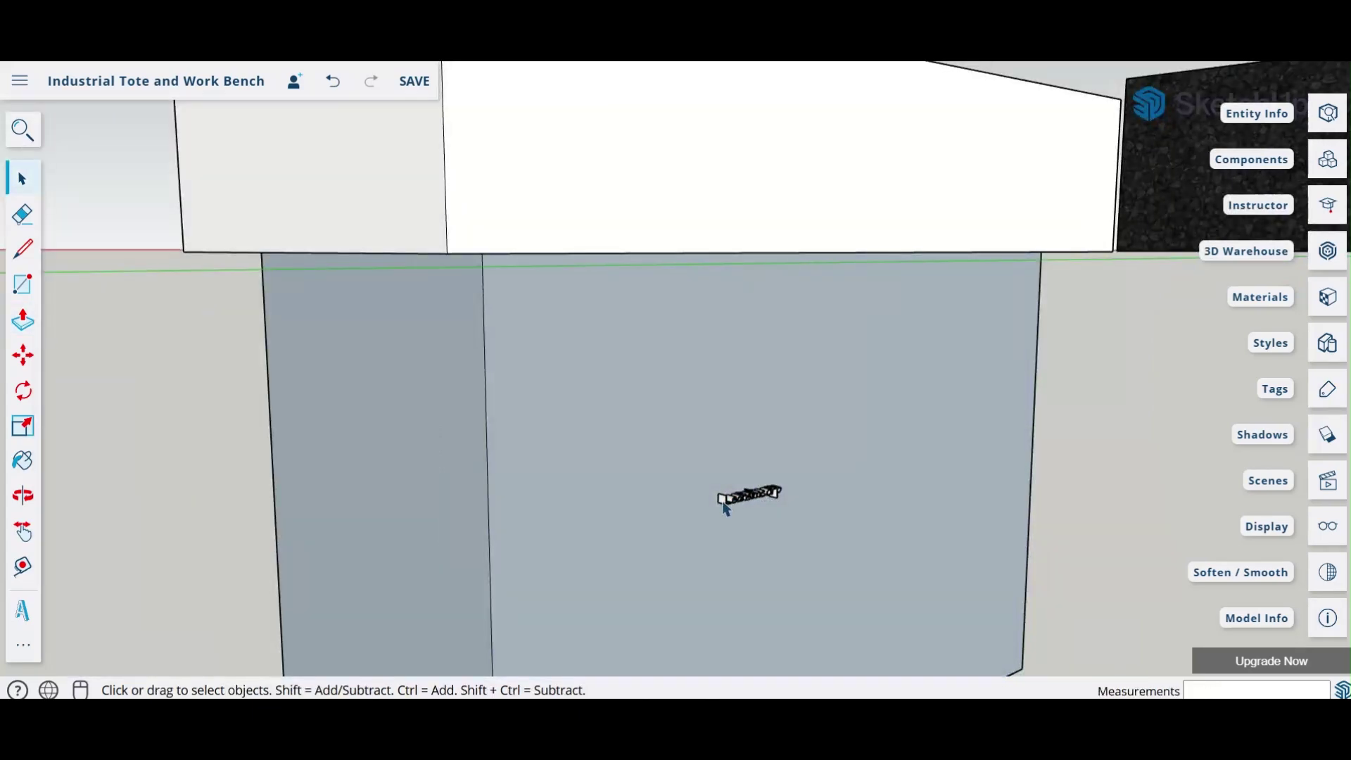
click(733, 498)
click(20, 330)
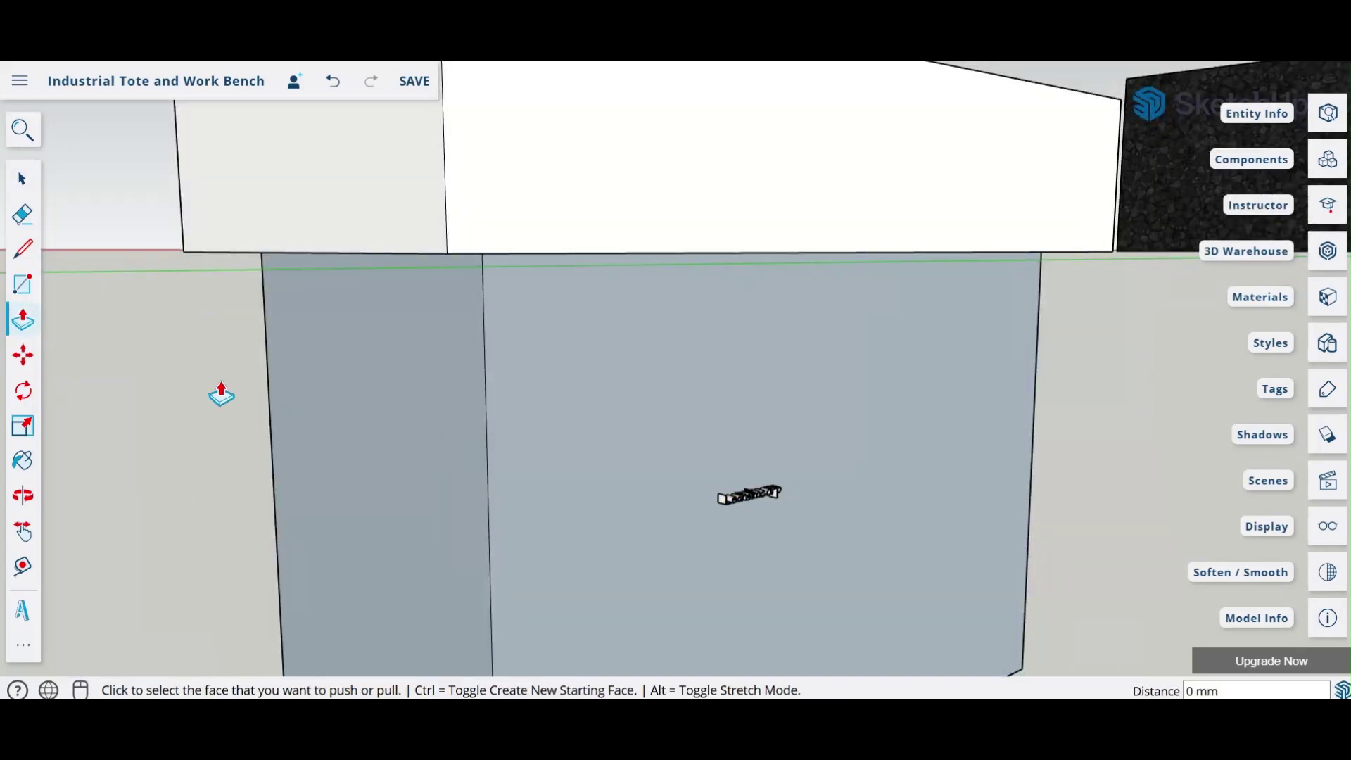
click(725, 501)
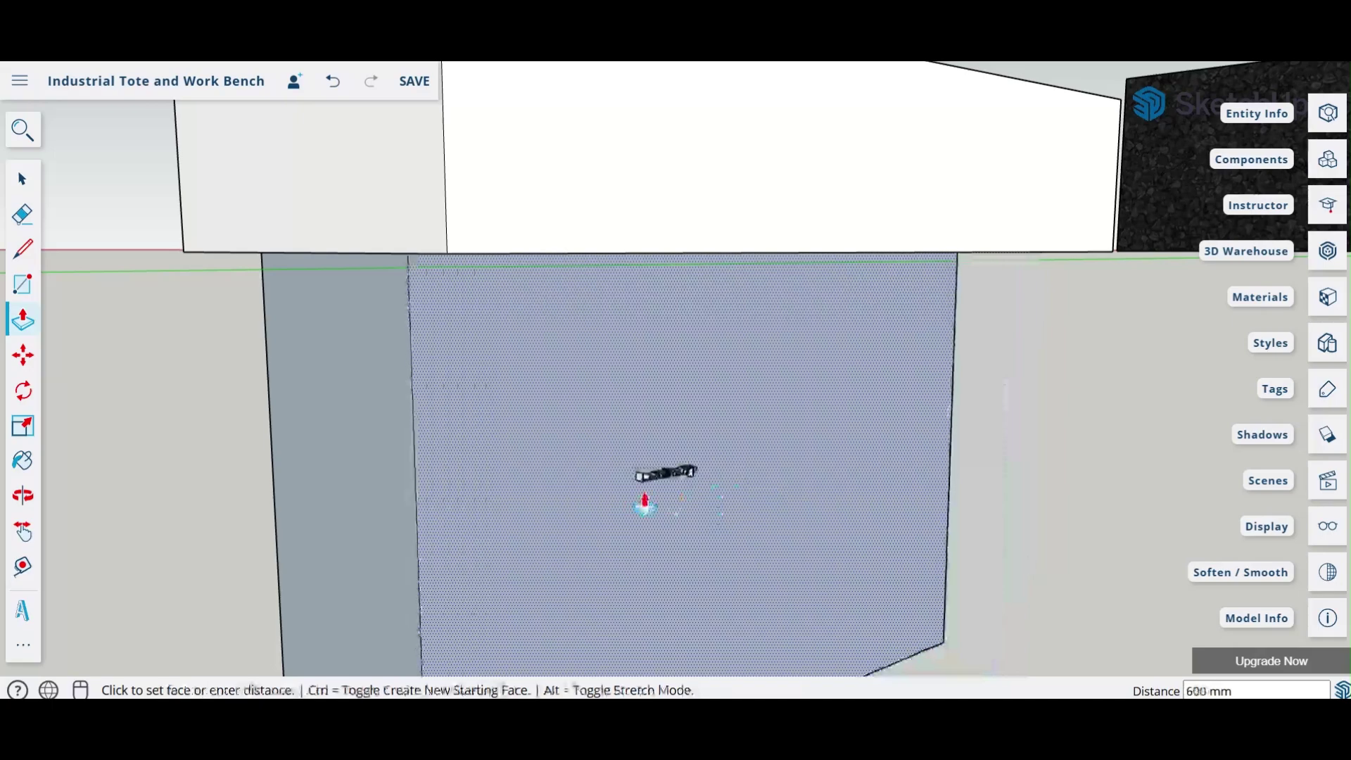
click(645, 504)
click(610, 528)
click(627, 539)
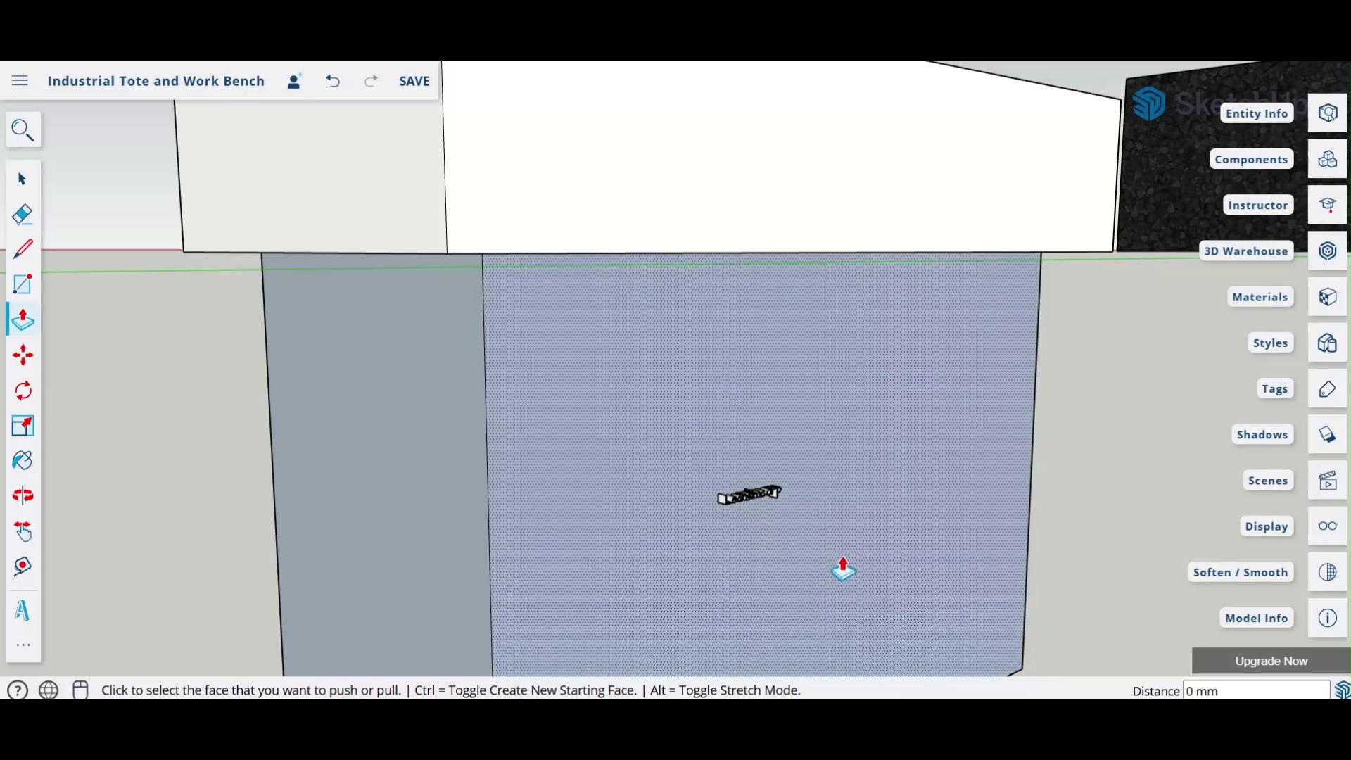
Step: Replace the small text on the blue panel with filled Leansimcorp 3D text, 200 mm high with a 50 mm extrusion
key(space)
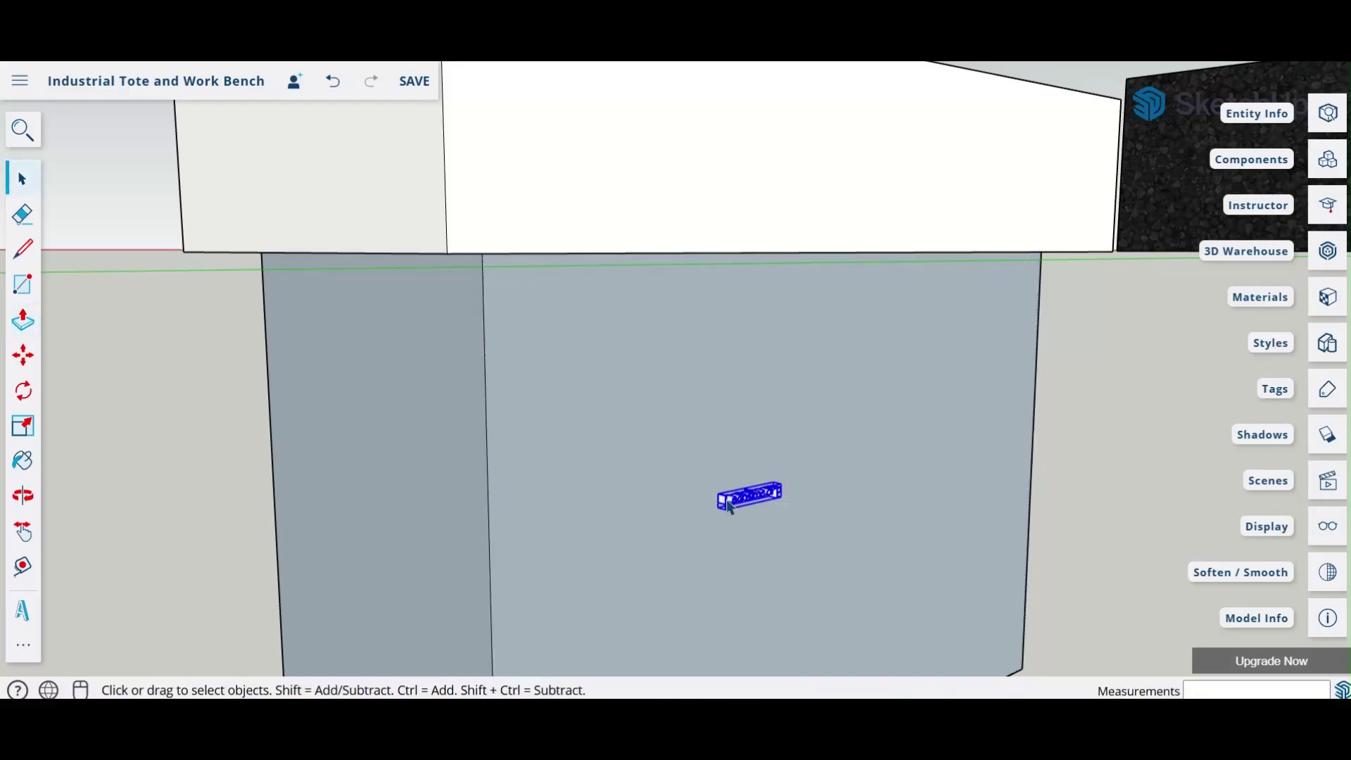
click(22, 609)
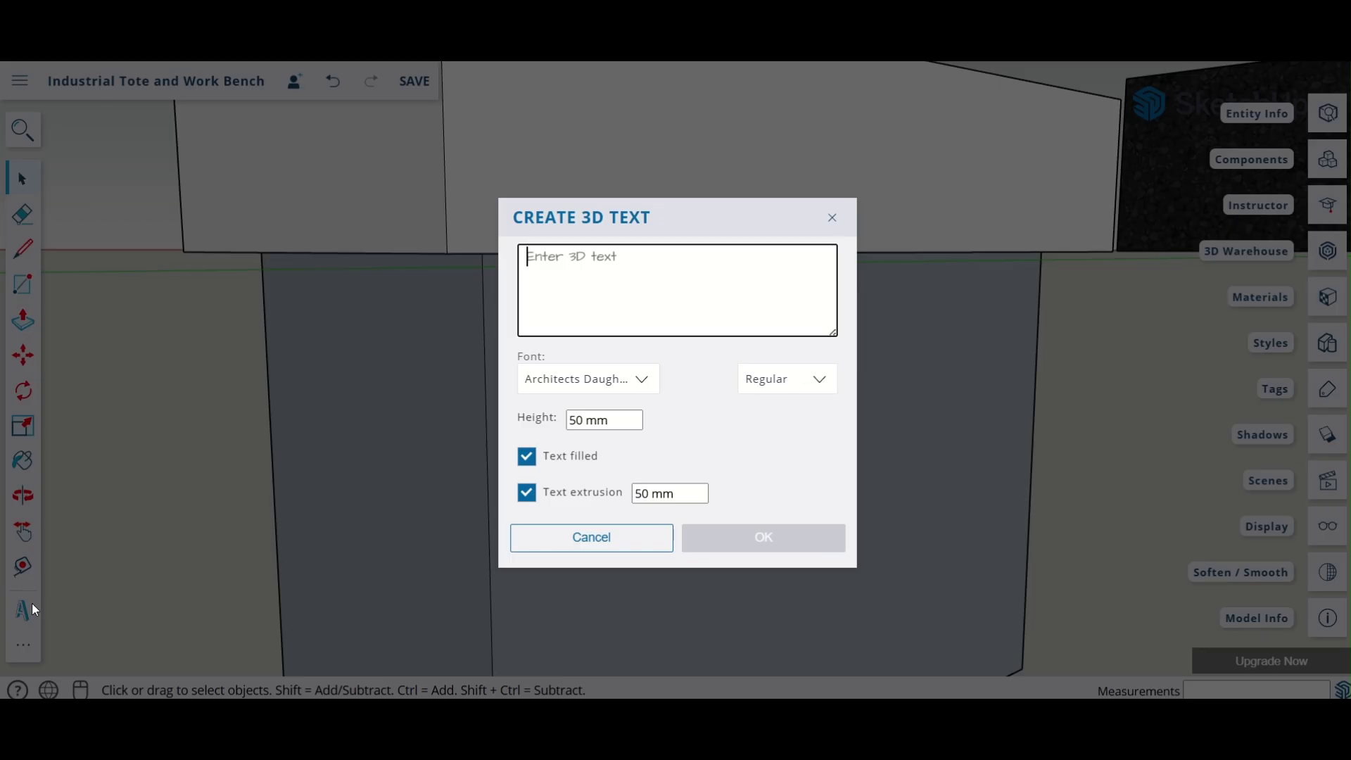
double_click(575, 420)
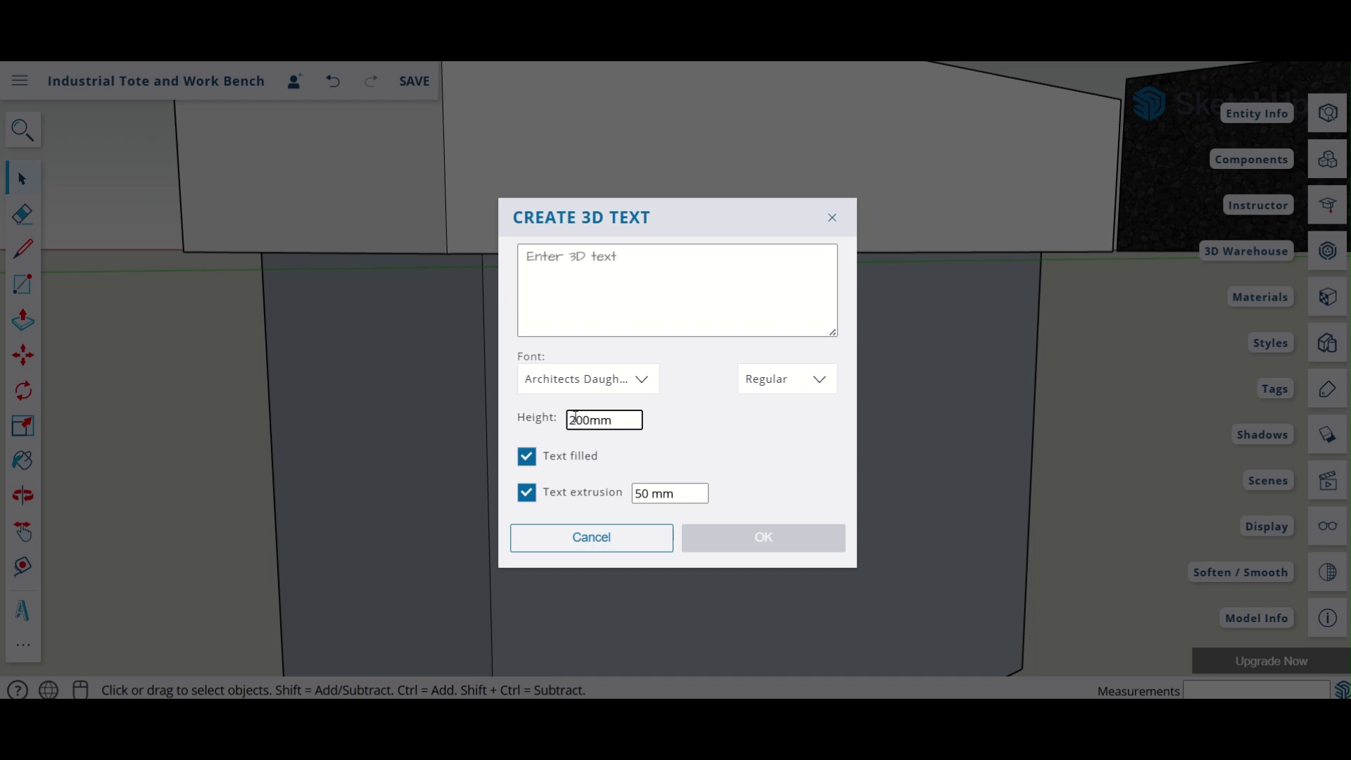
click(592, 275)
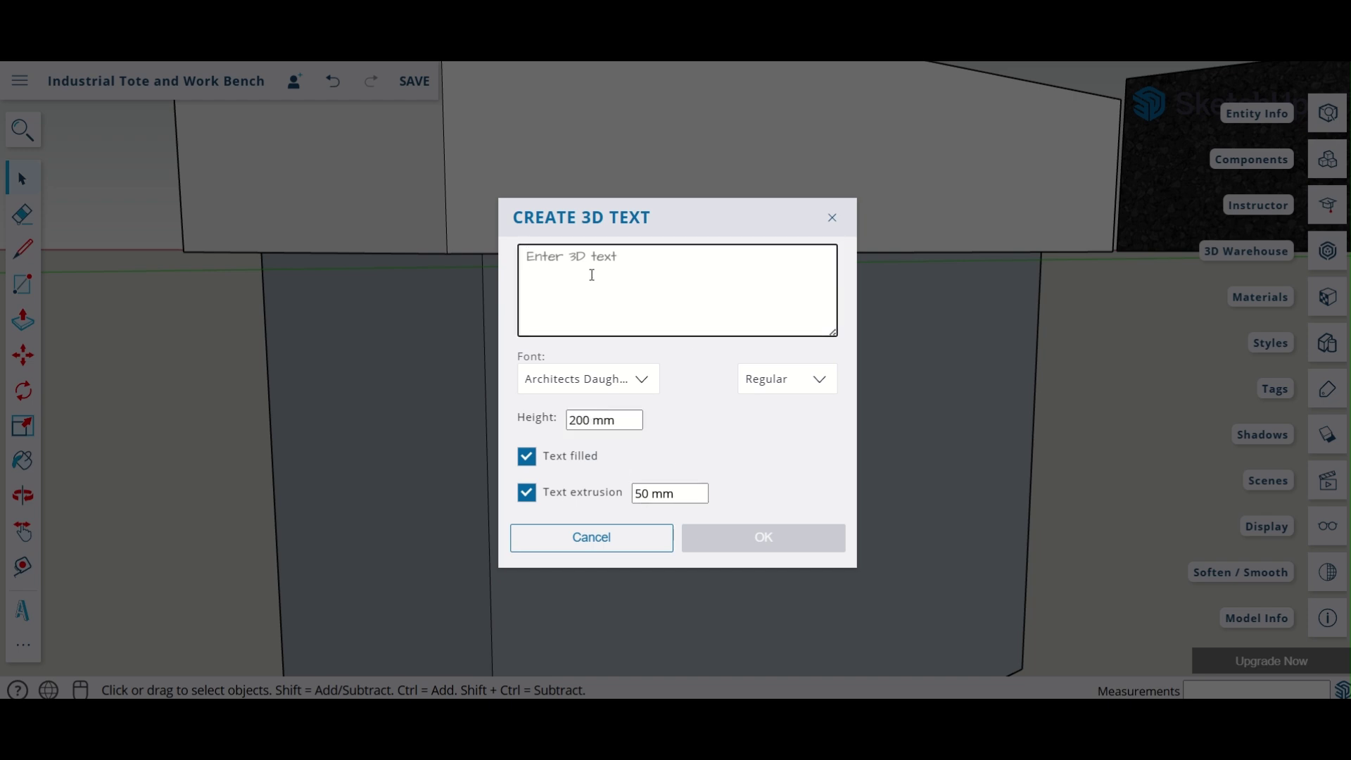
text(Leansimcorp)
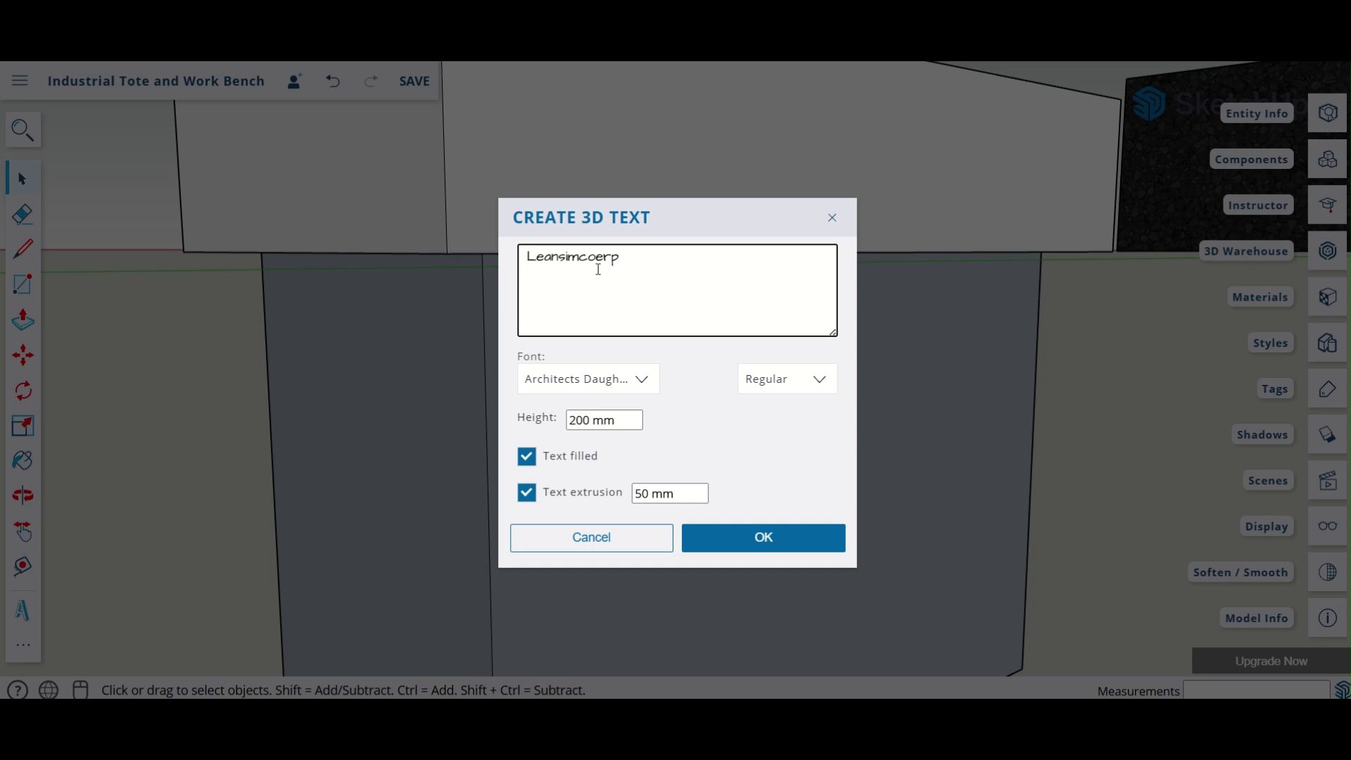
click(754, 531)
click(653, 486)
Step: Move the new Leansimcorp text up the blue panel to just below the white rim
scroll(879, 472, down, 5)
middle_drag(1149, 509, 880, 493)
click(710, 462)
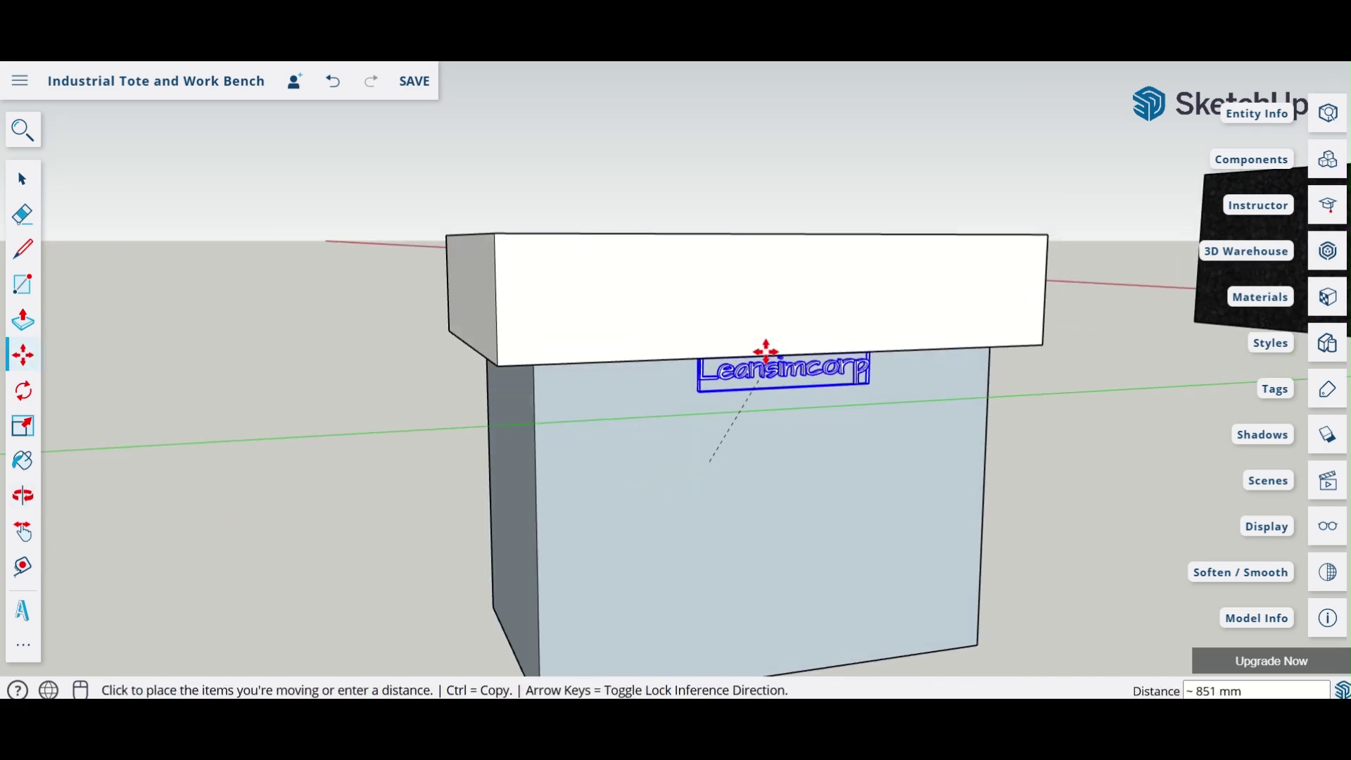
click(803, 417)
click(790, 423)
click(787, 452)
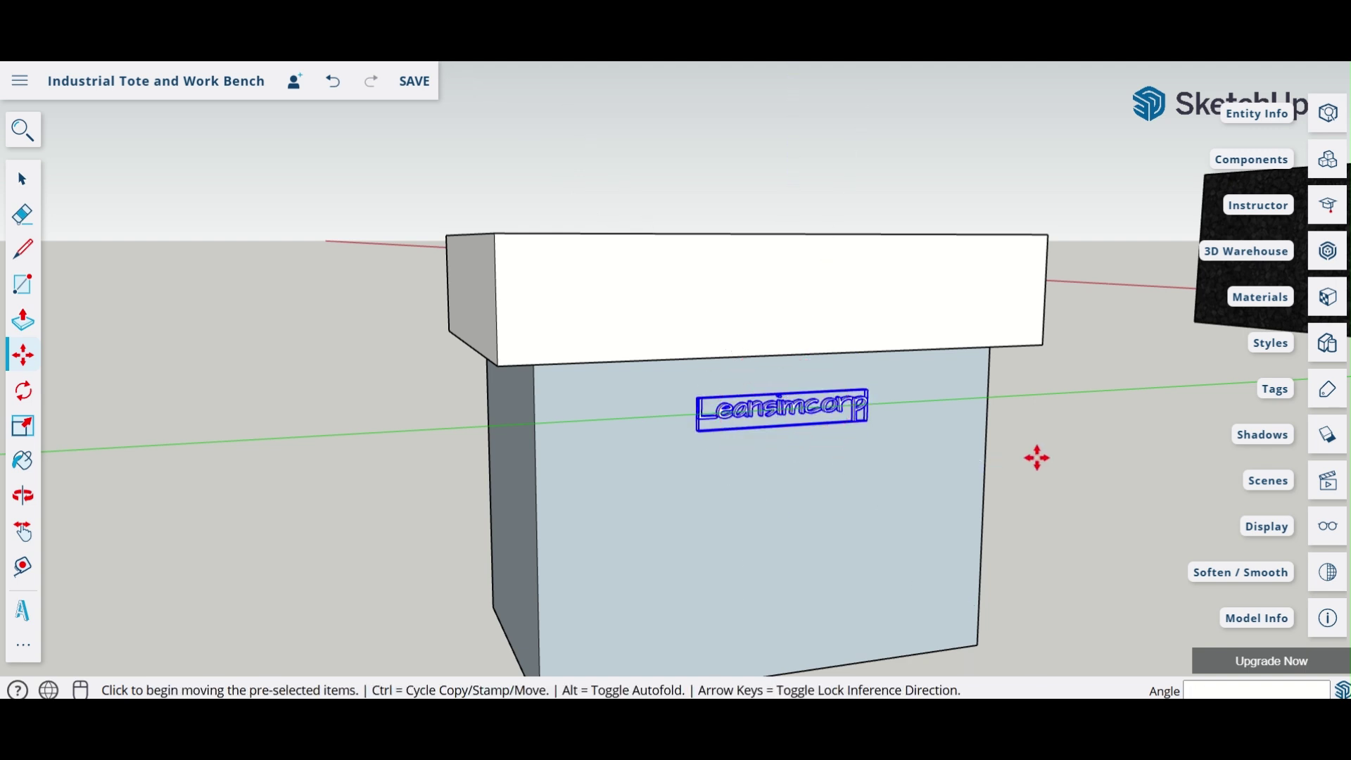
Step: Shift the Leansimcorp text sideways to centre it below the rim, finishing with a move of about 124 mm
drag(1037, 458, 1129, 475)
mouse_move(844, 429)
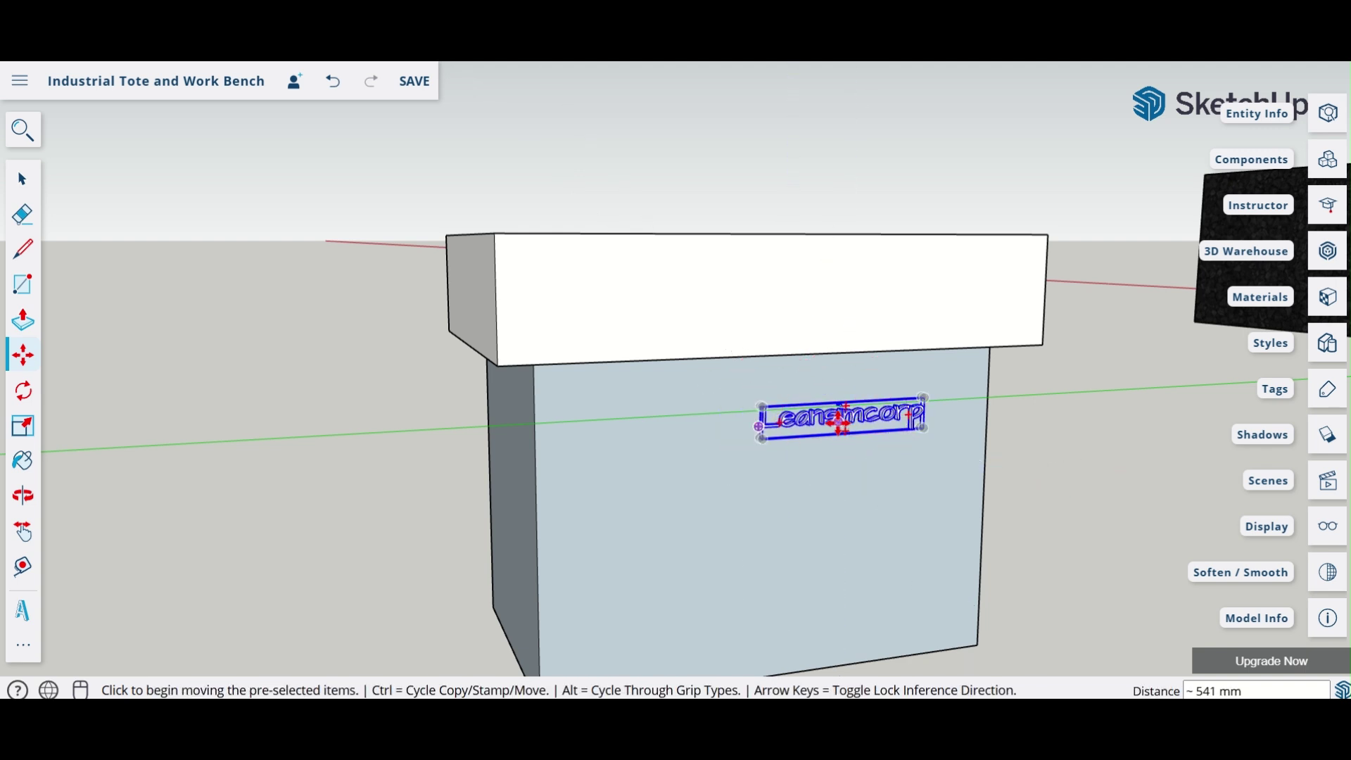
drag(834, 420, 760, 423)
click(1049, 484)
click(1096, 489)
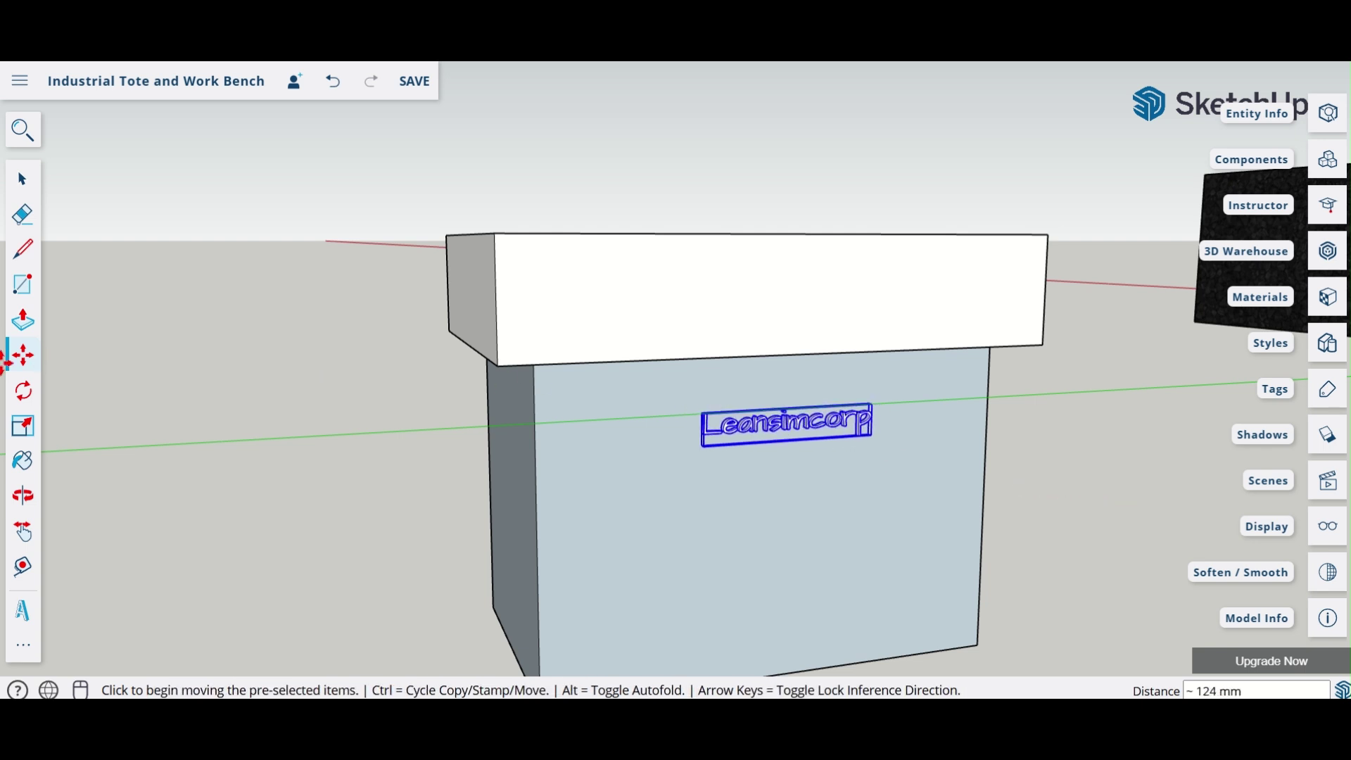
key(space)
Step: Examine the Leansimcorp text on the tote close up and from several sides
middle_drag(284, 521, 704, 535)
click(1035, 558)
middle_drag(1035, 558, 694, 349)
scroll(694, 350, up, 5)
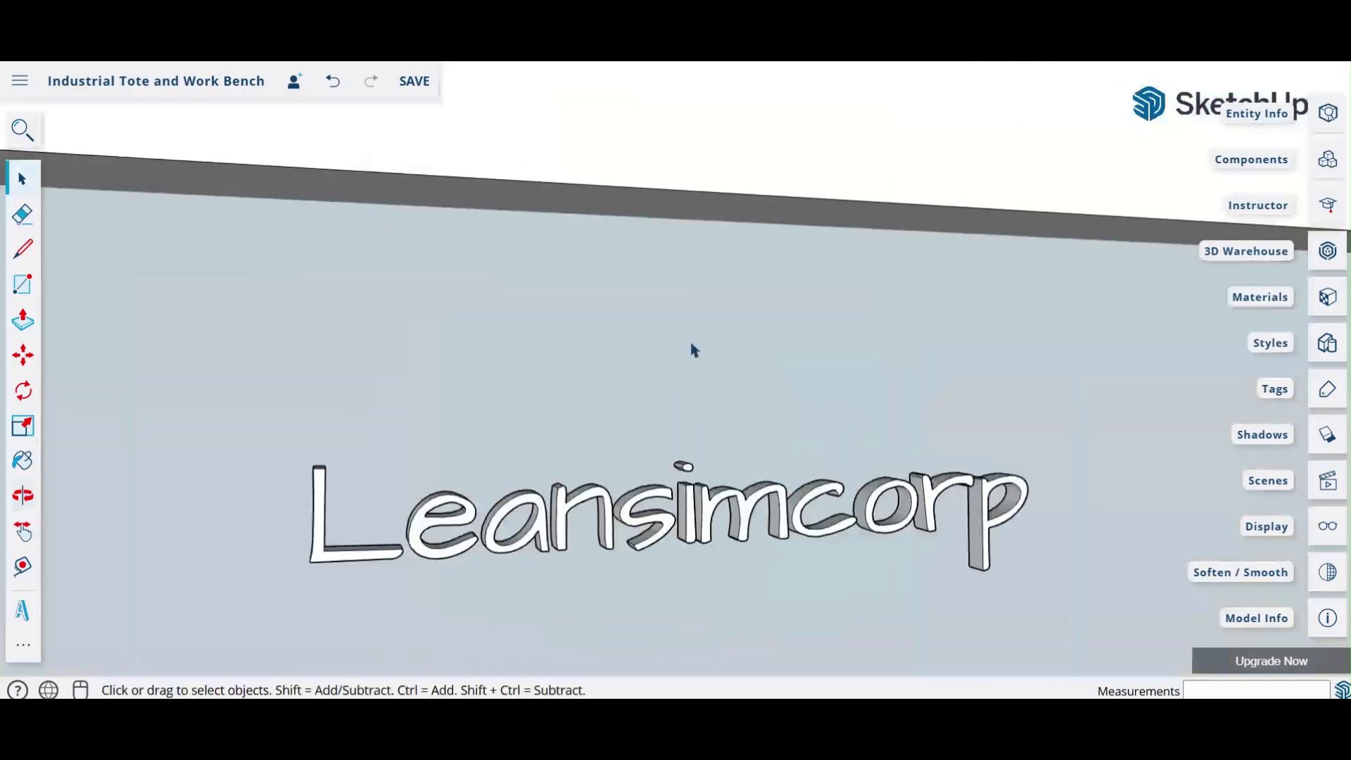
scroll(694, 350, down, 5)
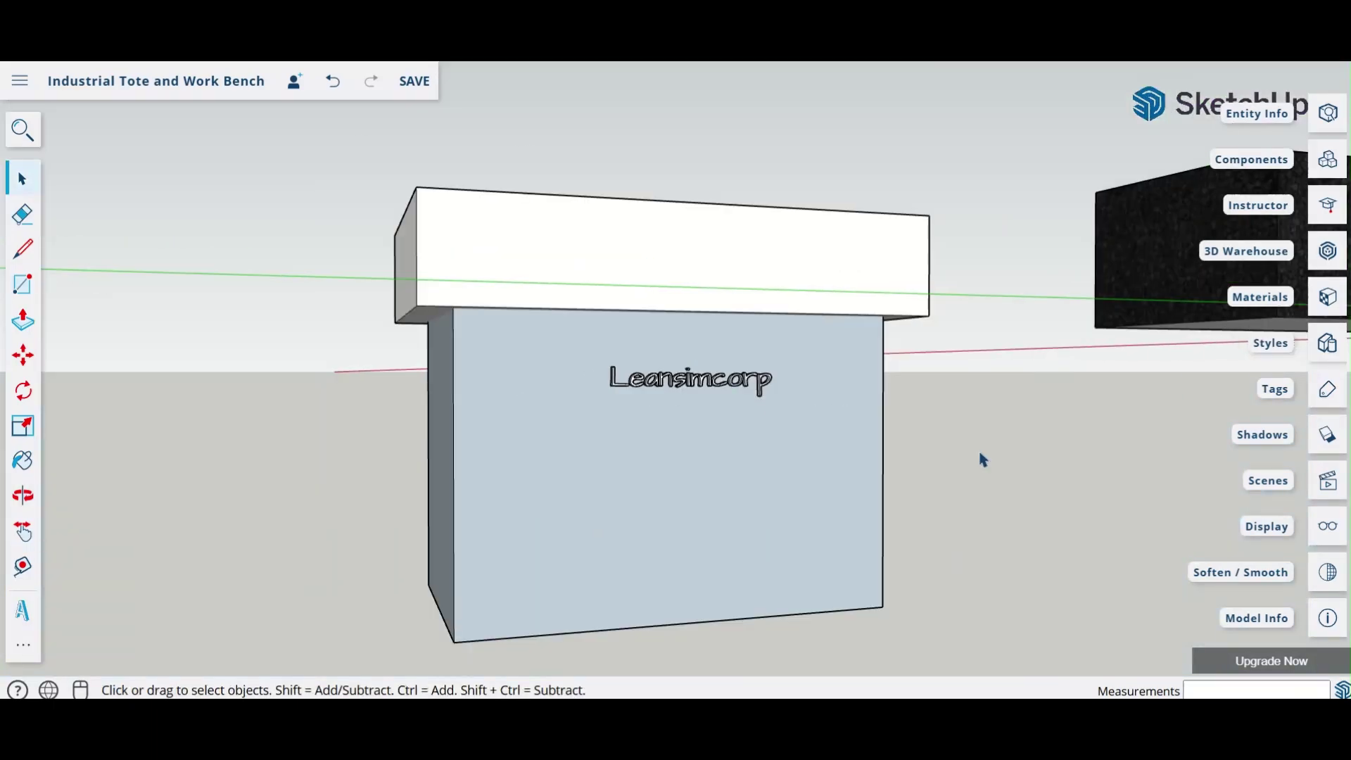
middle_drag(1004, 462, 543, 380)
middle_drag(968, 472, 1155, 568)
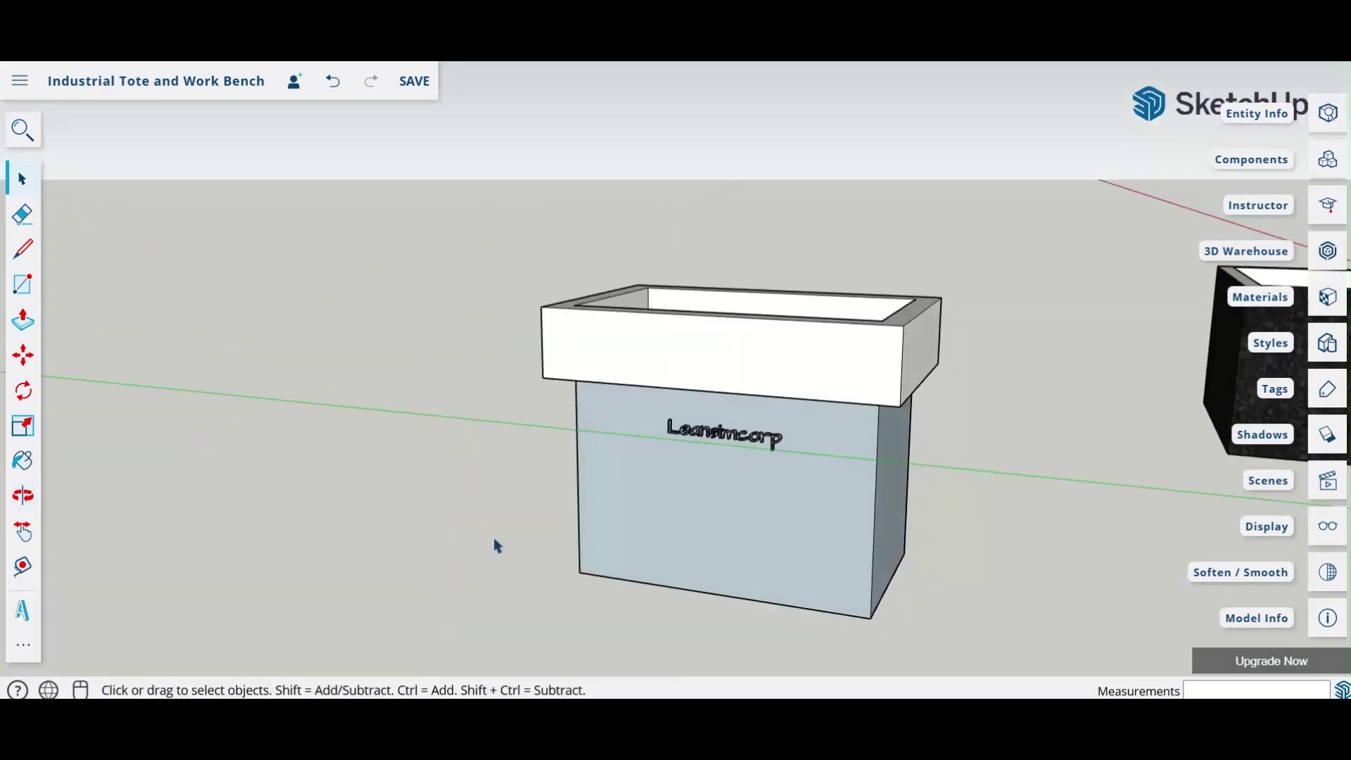
middle_drag(497, 547, 624, 546)
Step: Paint the tote's front panel and the rim's front face with the multicoloured strip flooring material from the Wood collection
click(1328, 297)
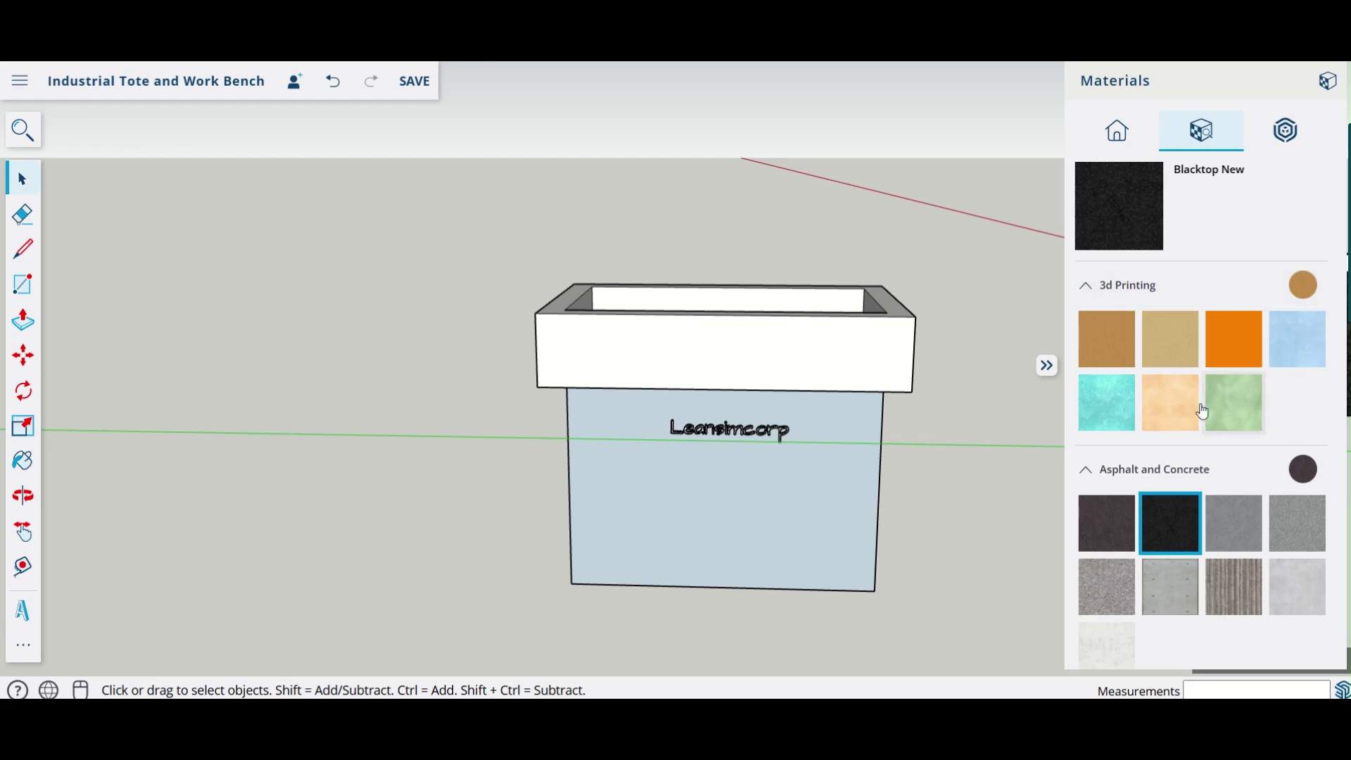
scroll(1186, 486, down, 7)
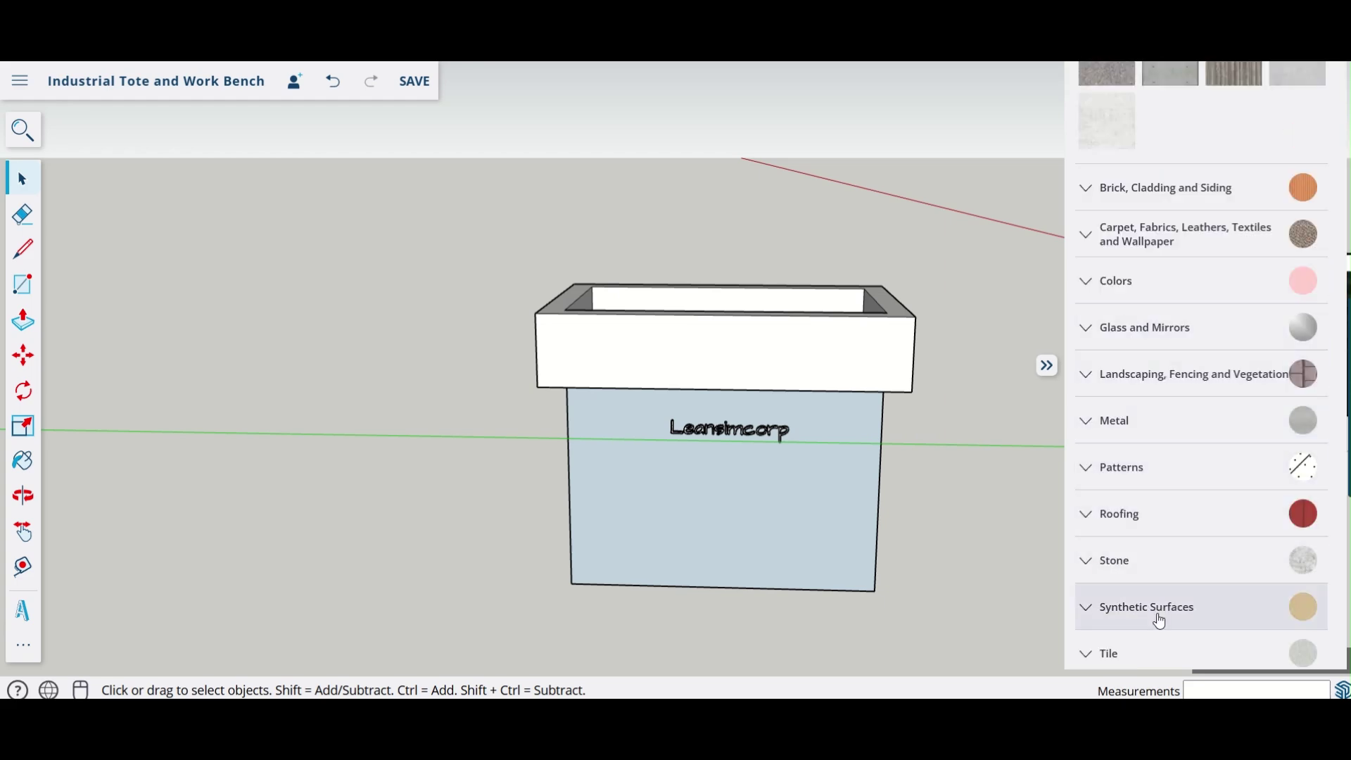
scroll(1145, 544, down, 3)
click(1103, 530)
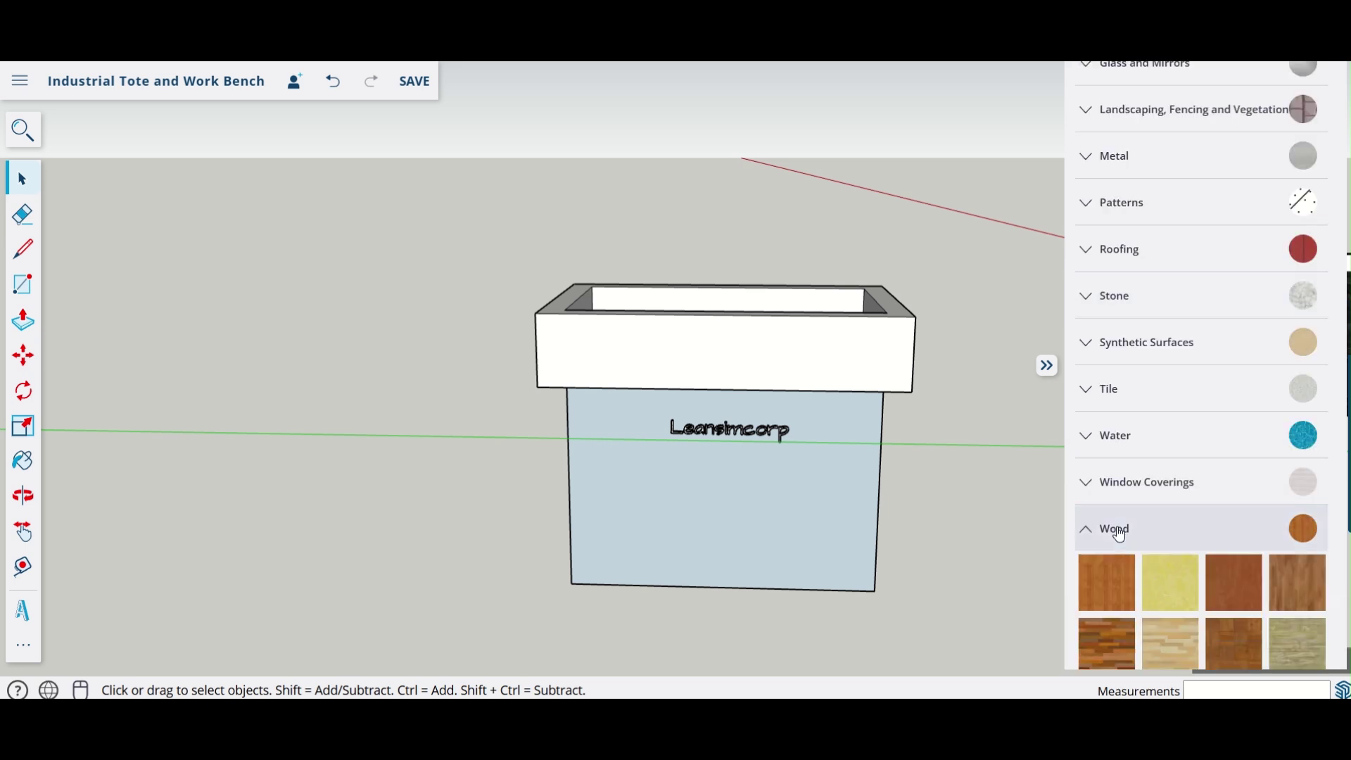
scroll(1140, 528, down, 5)
click(1106, 294)
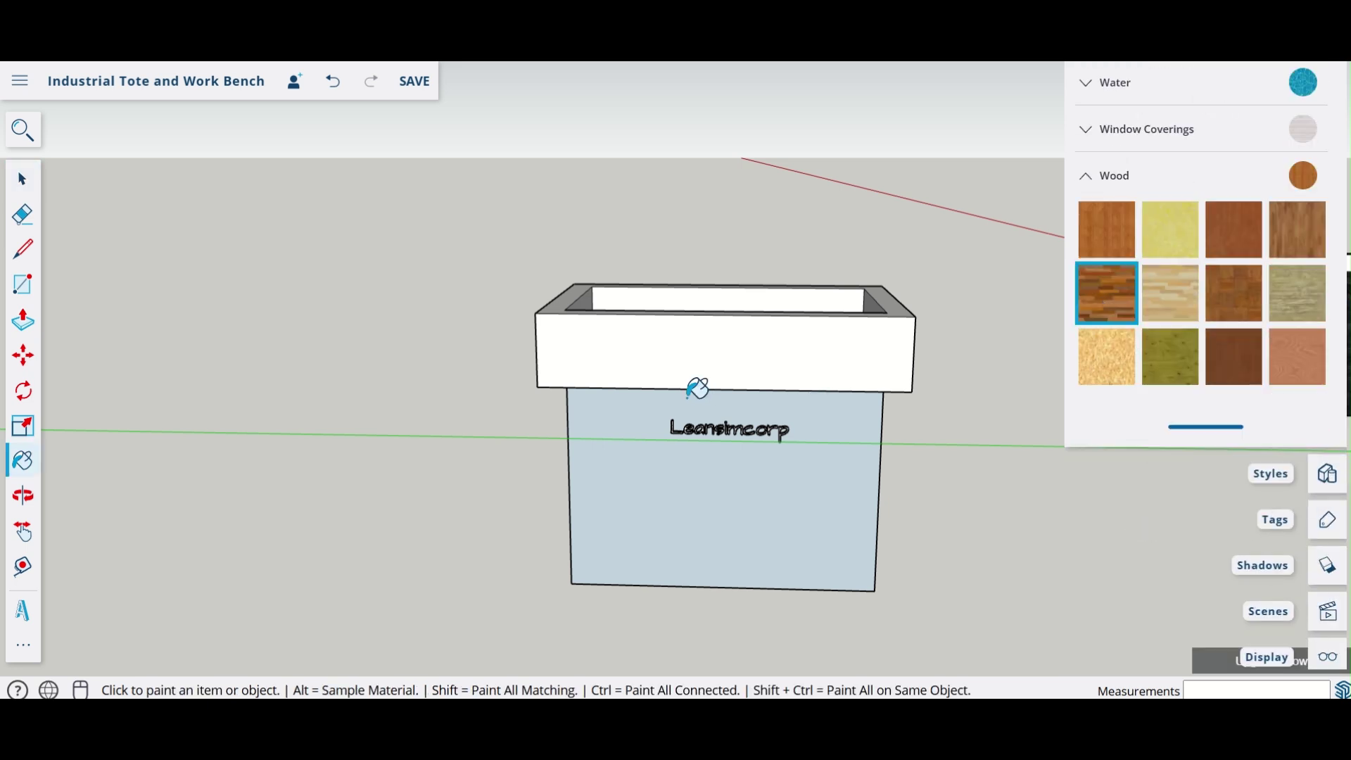
click(614, 458)
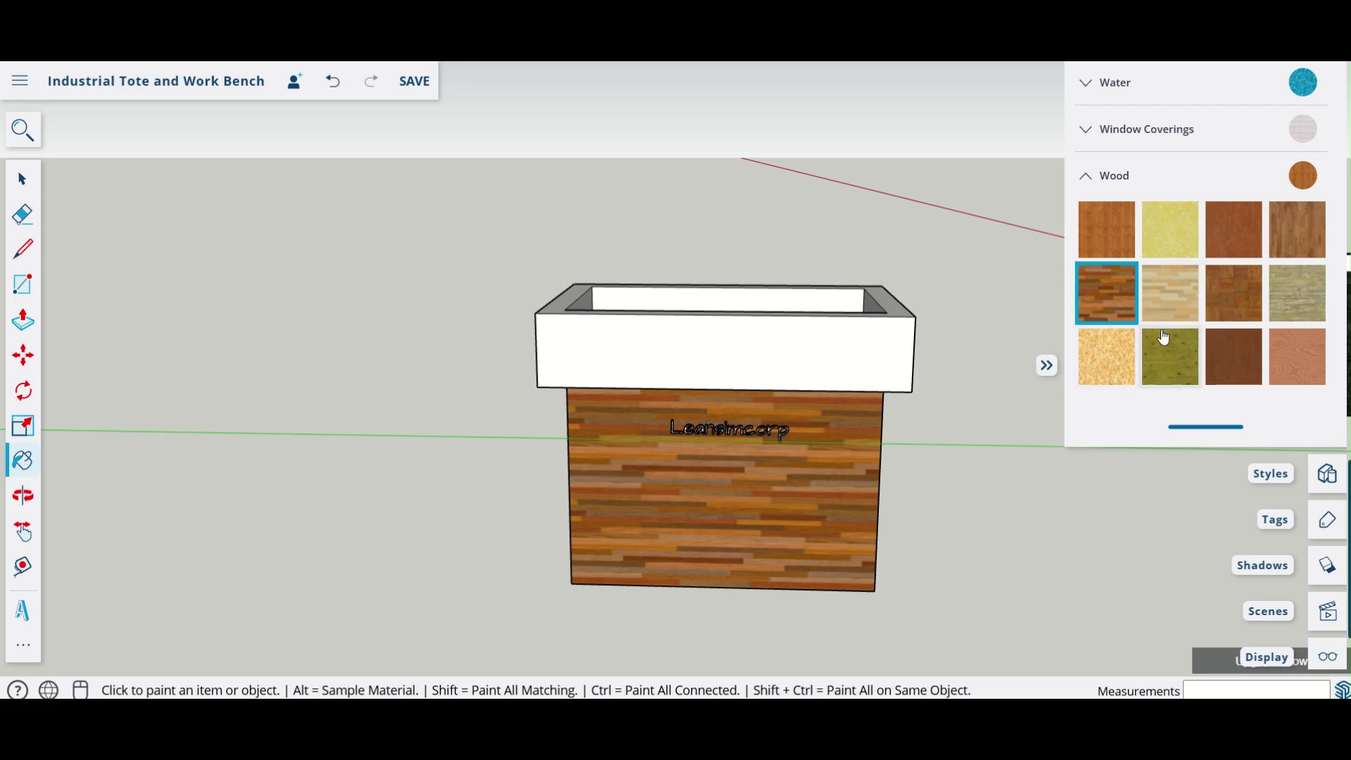
click(719, 360)
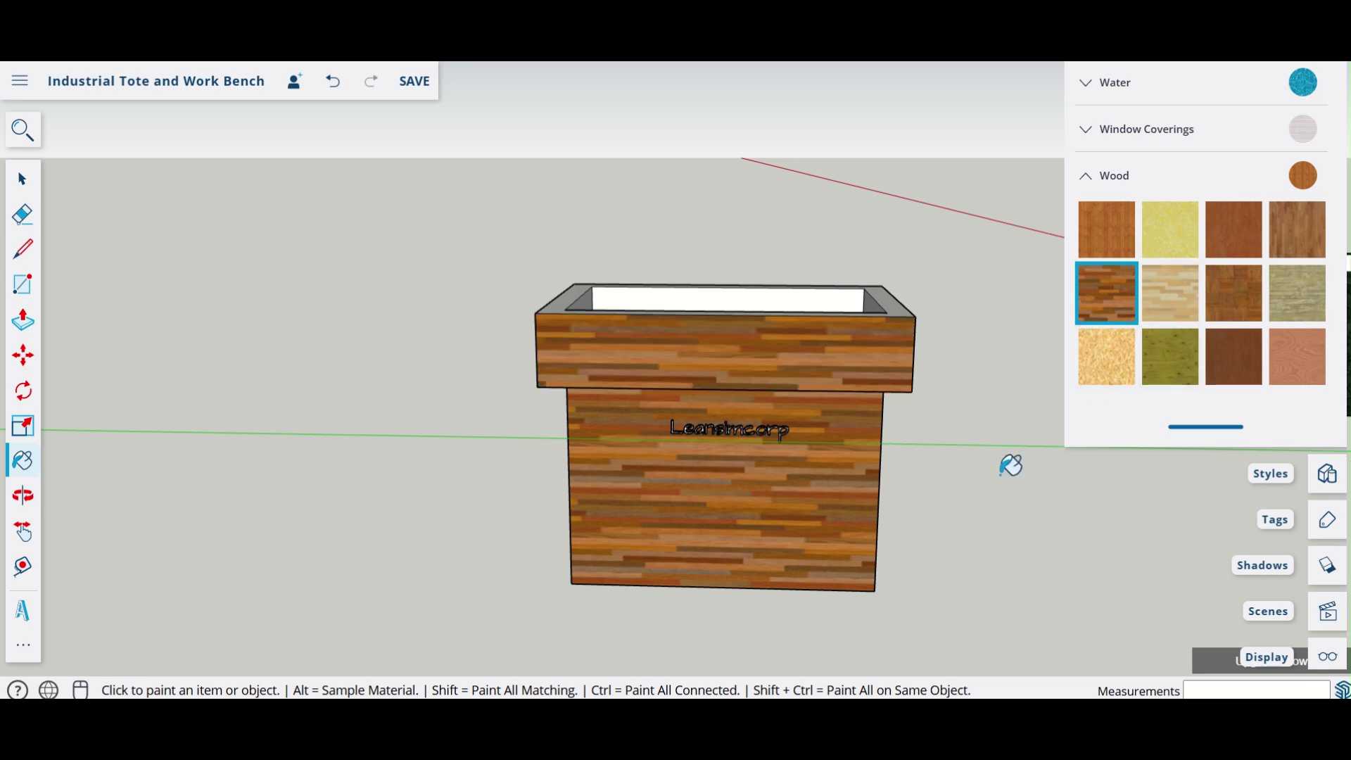
Step: Paint the side faces of the tote's rim and body with the light speckled chipboard material from the Wood collection
mouse_move(992, 477)
middle_down()
mouse_move(501, 485)
mouse_move(1115, 524)
mouse_move(1091, 521)
middle_up()
mouse_move(689, 402)
middle_down()
mouse_move(821, 498)
mouse_move(1092, 381)
middle_up()
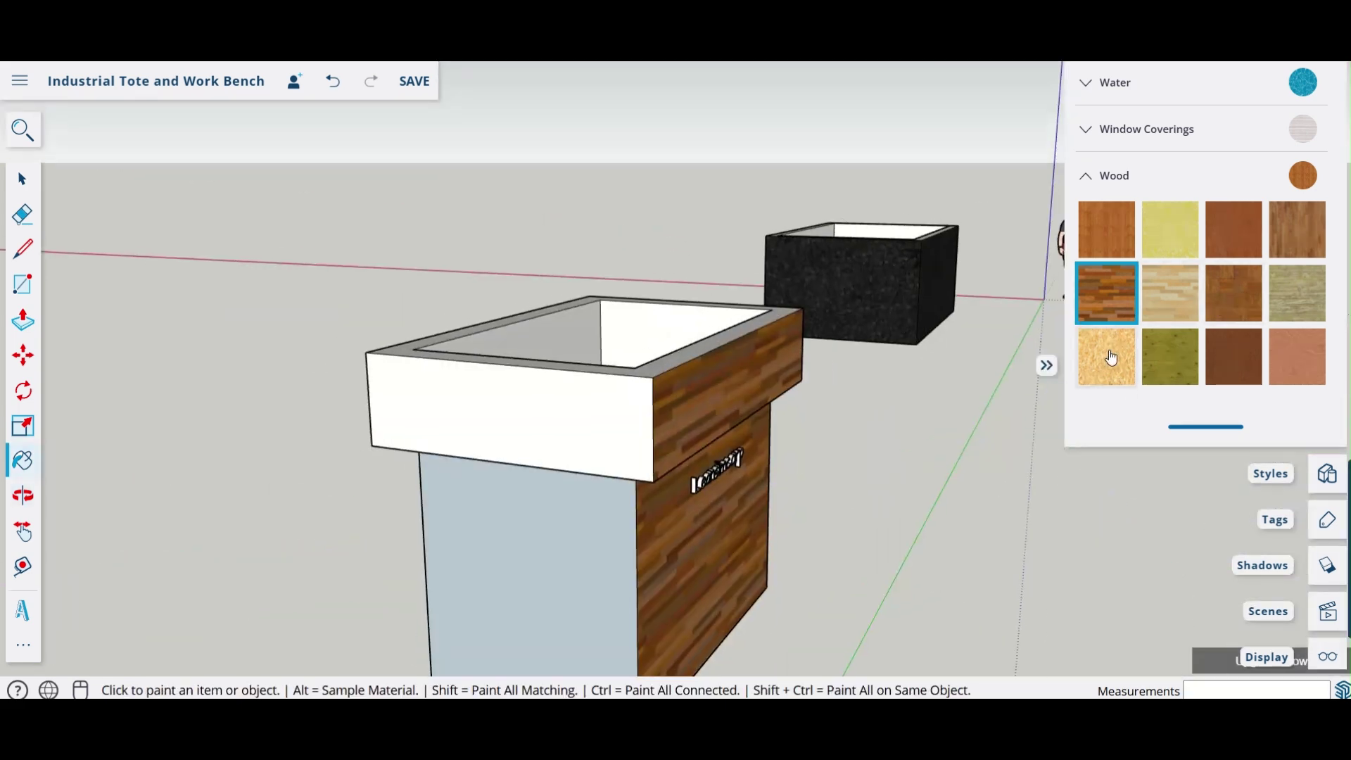
click(1111, 358)
click(528, 432)
mouse_move(528, 432)
middle_down()
mouse_move(551, 573)
mouse_move(687, 502)
middle_up()
click(690, 492)
click(724, 380)
Step: Paint the top face of the tote's rim with the pink tile with green petal lines from the Tile collection
mouse_move(769, 506)
middle_down()
mouse_move(235, 573)
mouse_move(267, 570)
middle_up()
mouse_move(935, 558)
middle_down()
mouse_move(725, 573)
mouse_move(437, 519)
mouse_move(788, 450)
middle_up()
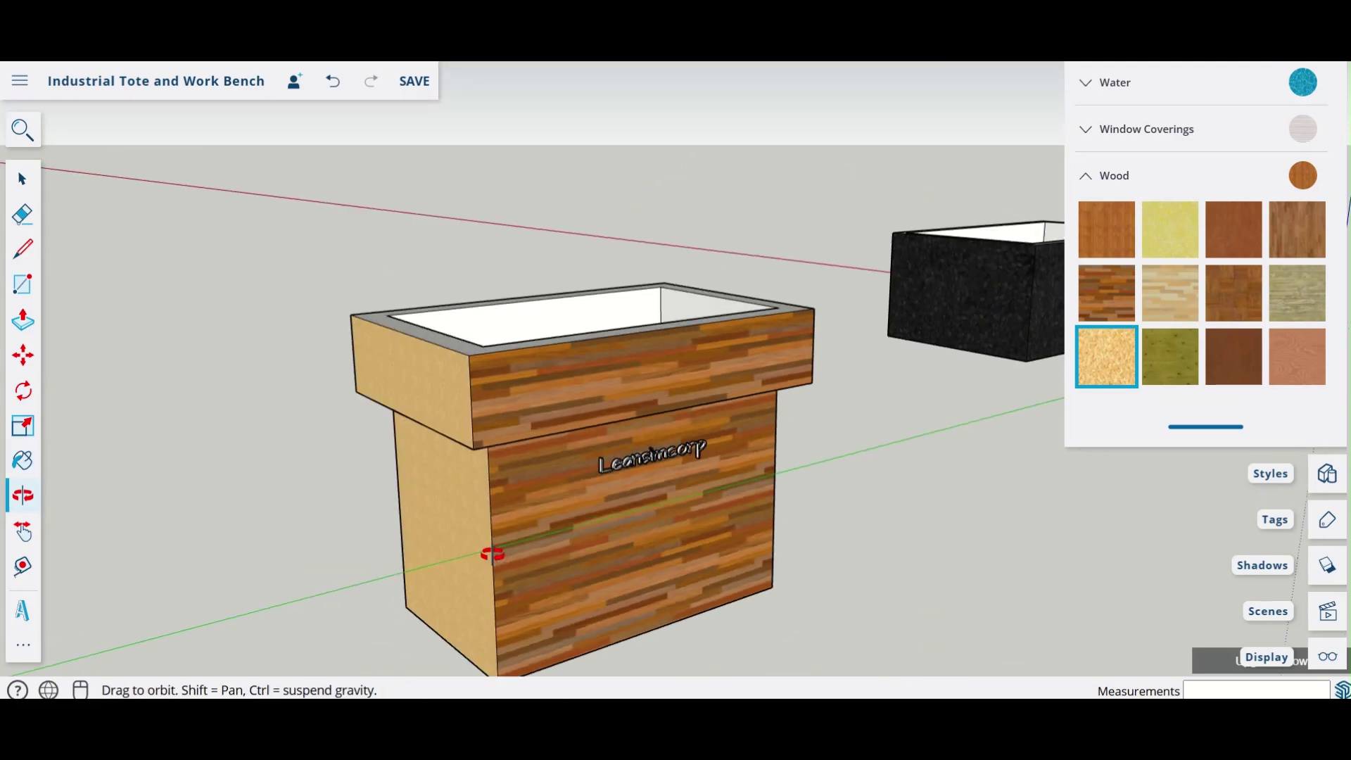
mouse_move(495, 554)
mouse_down()
mouse_move(528, 620)
mouse_move(483, 634)
mouse_up()
key(b)
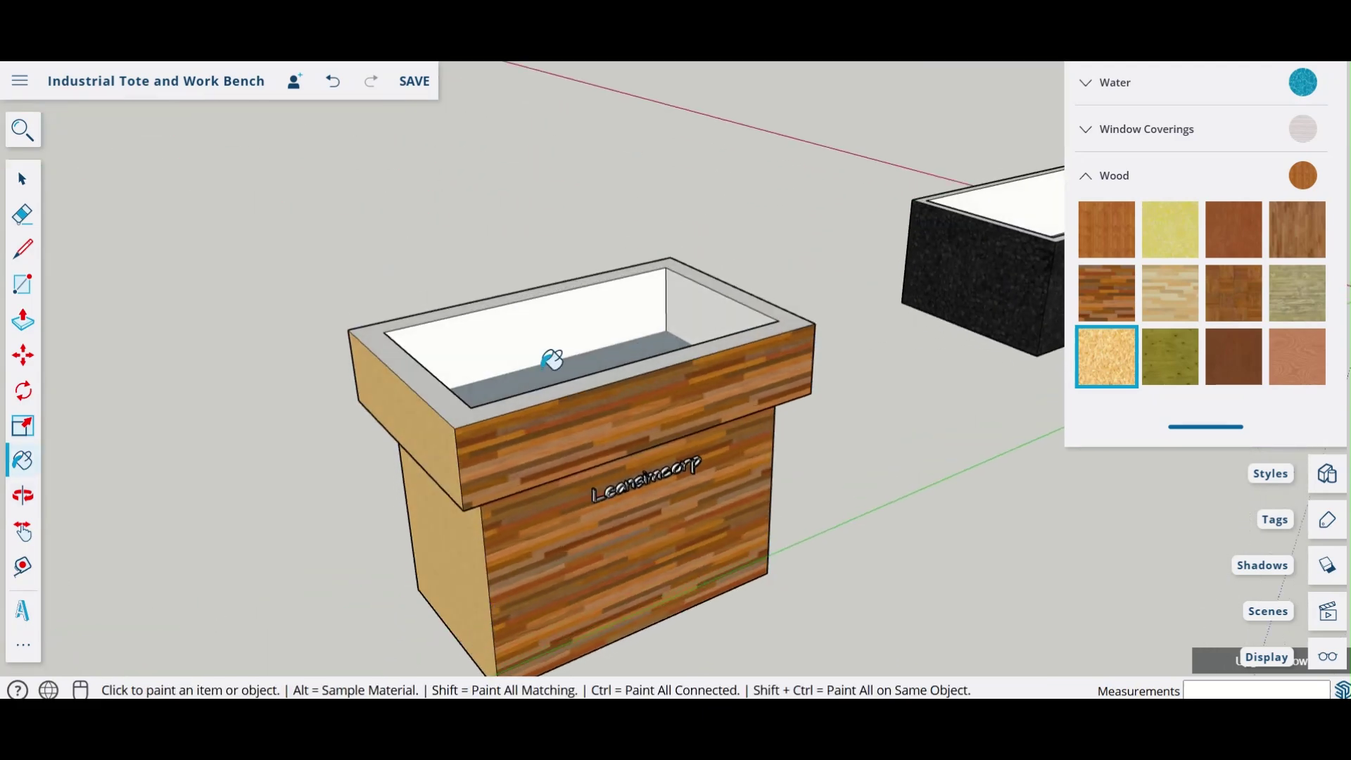
mouse_move(919, 554)
middle_down()
mouse_move(700, 531)
mouse_move(413, 594)
mouse_move(1026, 522)
mouse_move(545, 538)
mouse_move(733, 568)
mouse_move(704, 534)
middle_up()
mouse_move(492, 615)
middle_down()
mouse_move(446, 537)
mouse_move(456, 530)
mouse_move(712, 513)
mouse_move(428, 640)
mouse_move(355, 654)
middle_up()
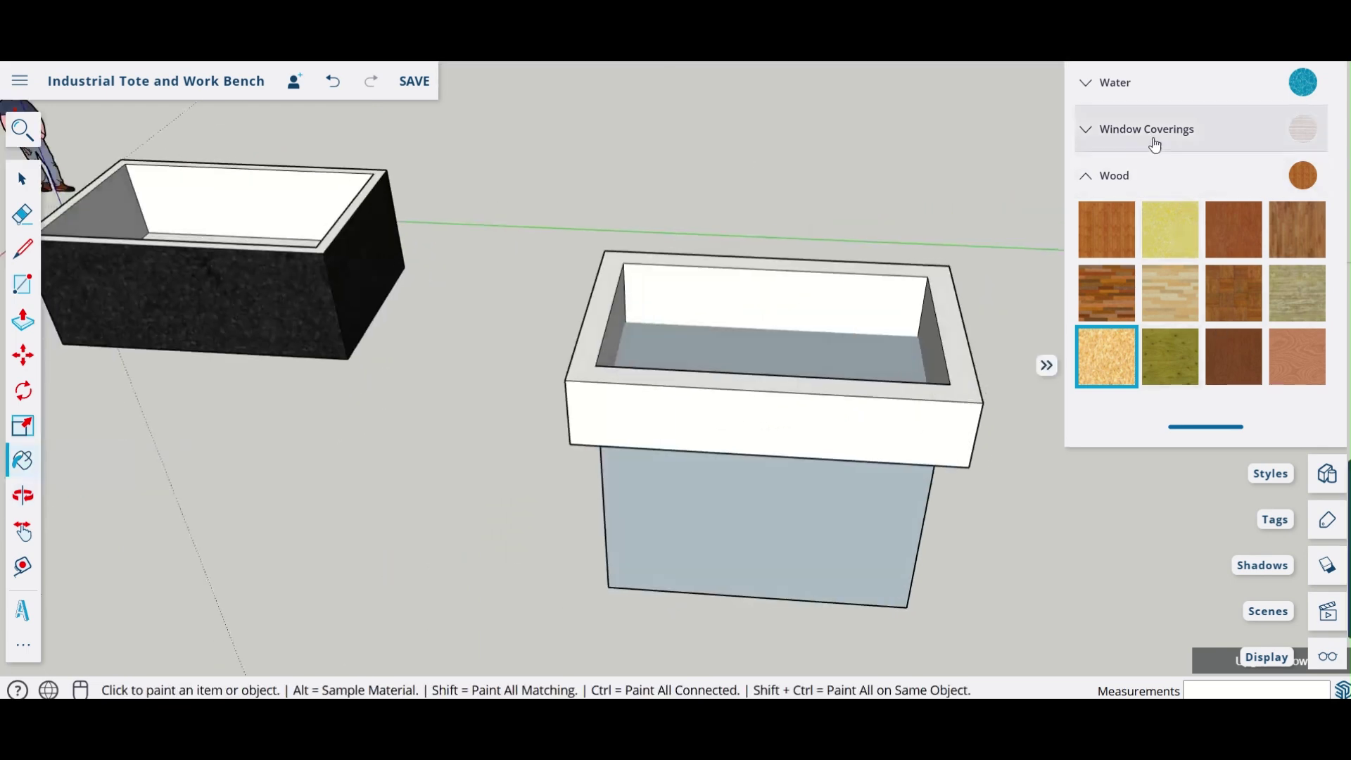
scroll(1158, 183, up, 8)
click(1127, 574)
scroll(1144, 574, down, 4)
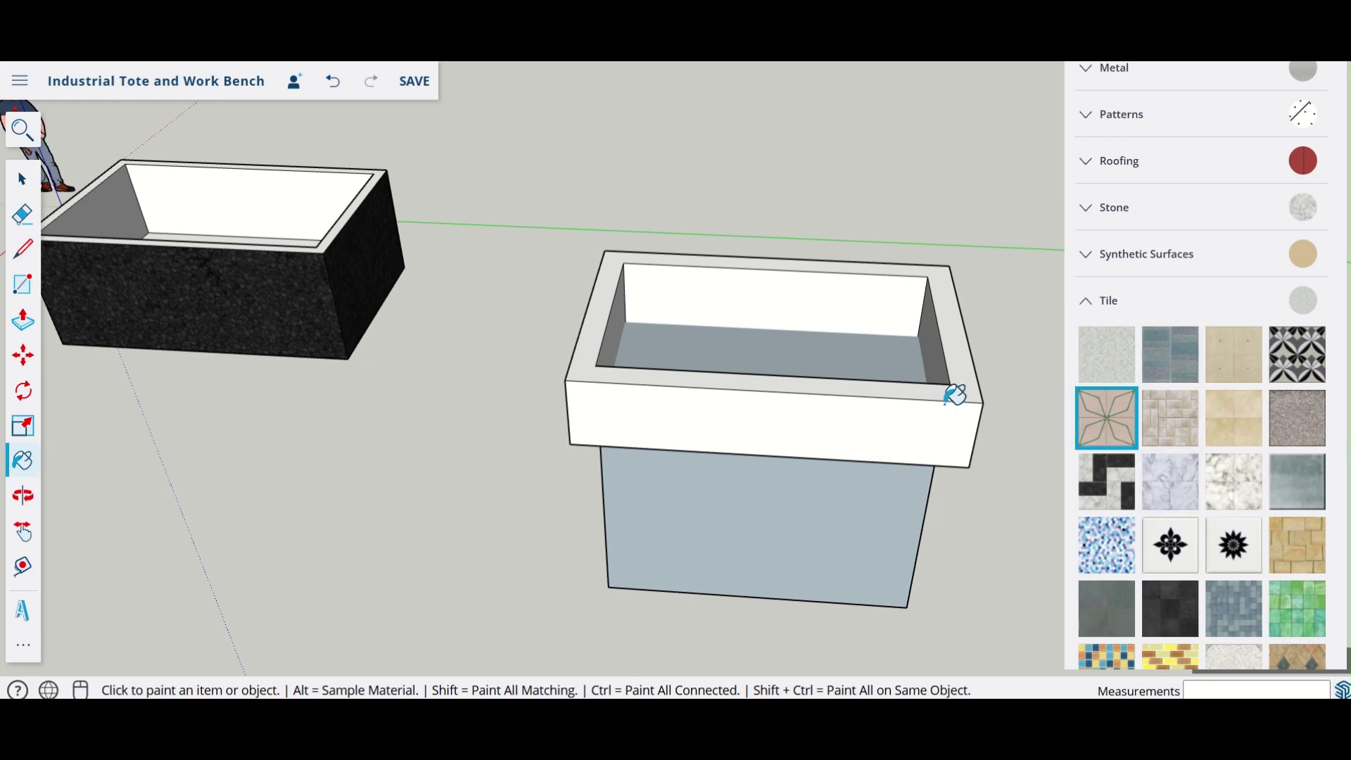
click(972, 387)
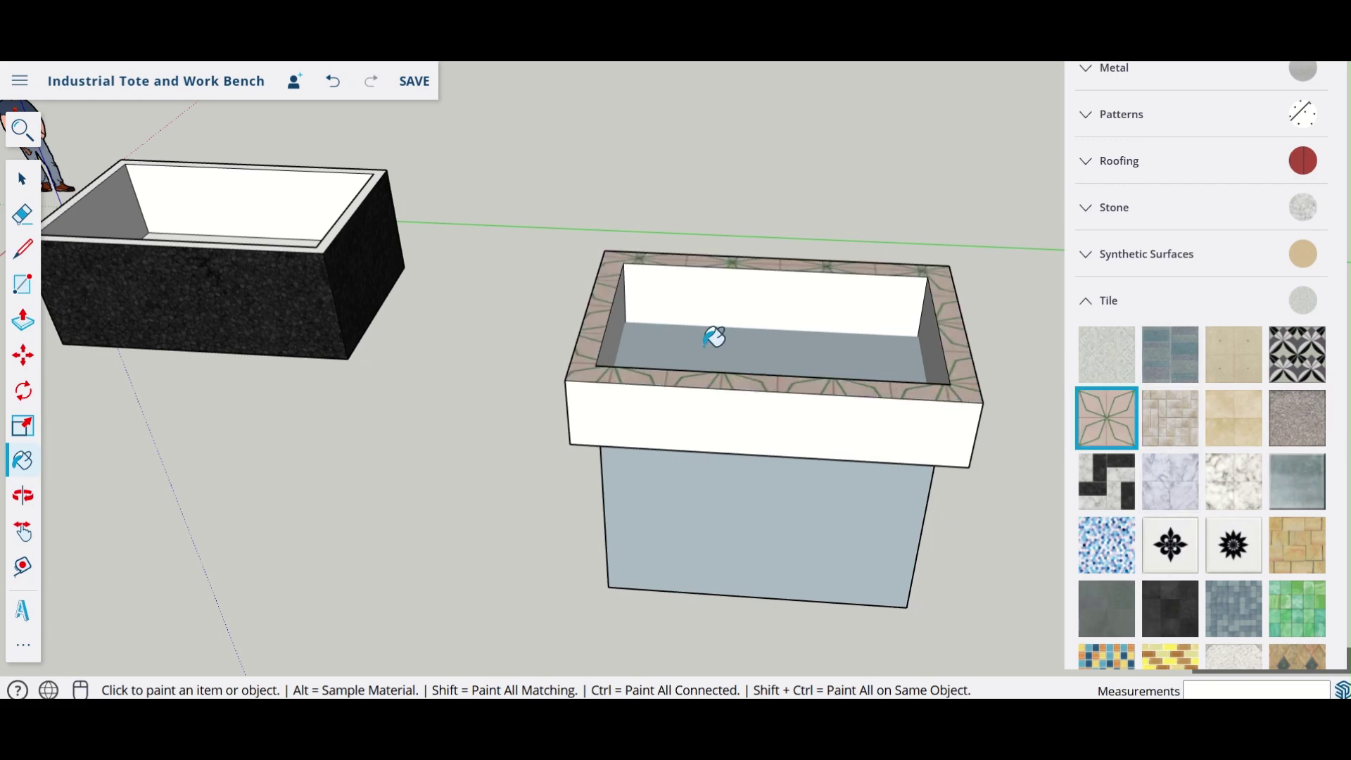
Step: Paint the long inner wall opposite the tote's unpainted rear side with the bluish-white marble tile, and close the materials list
click(1172, 486)
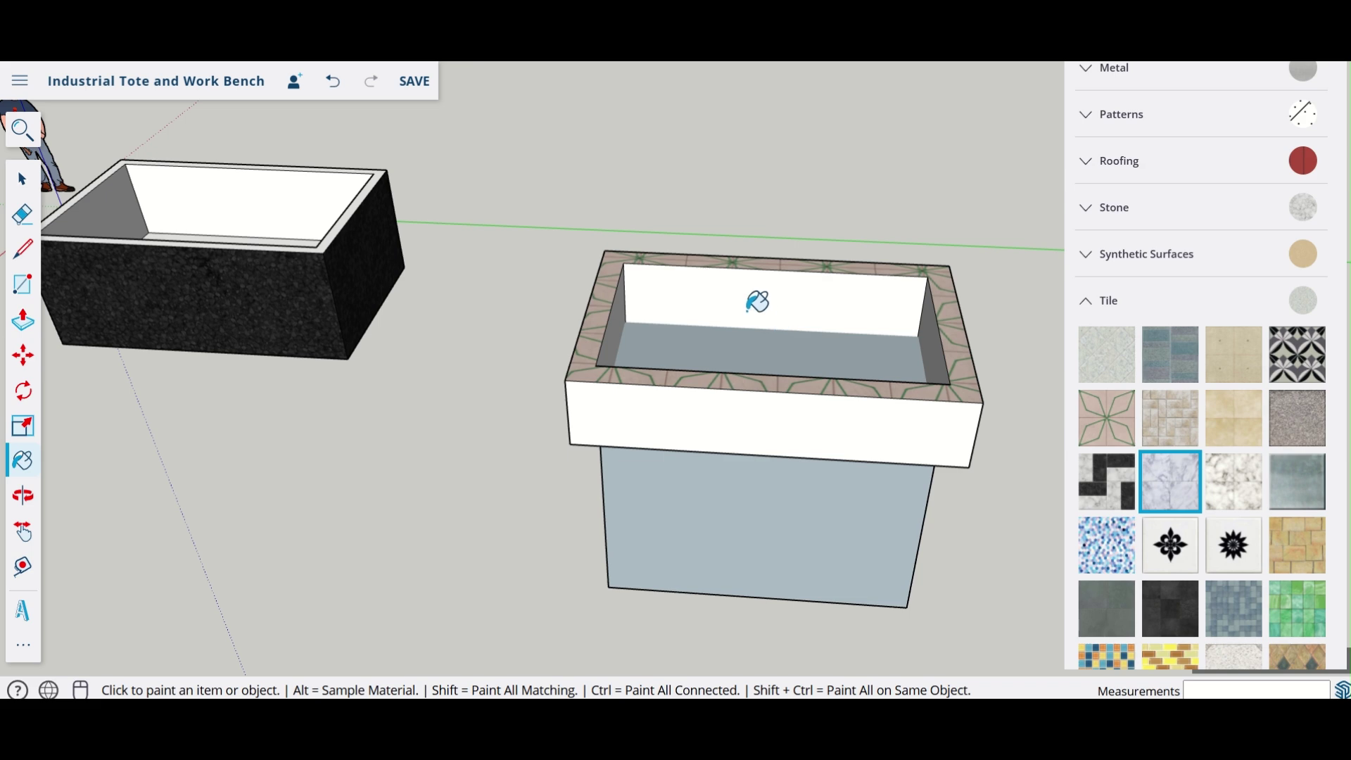
click(725, 314)
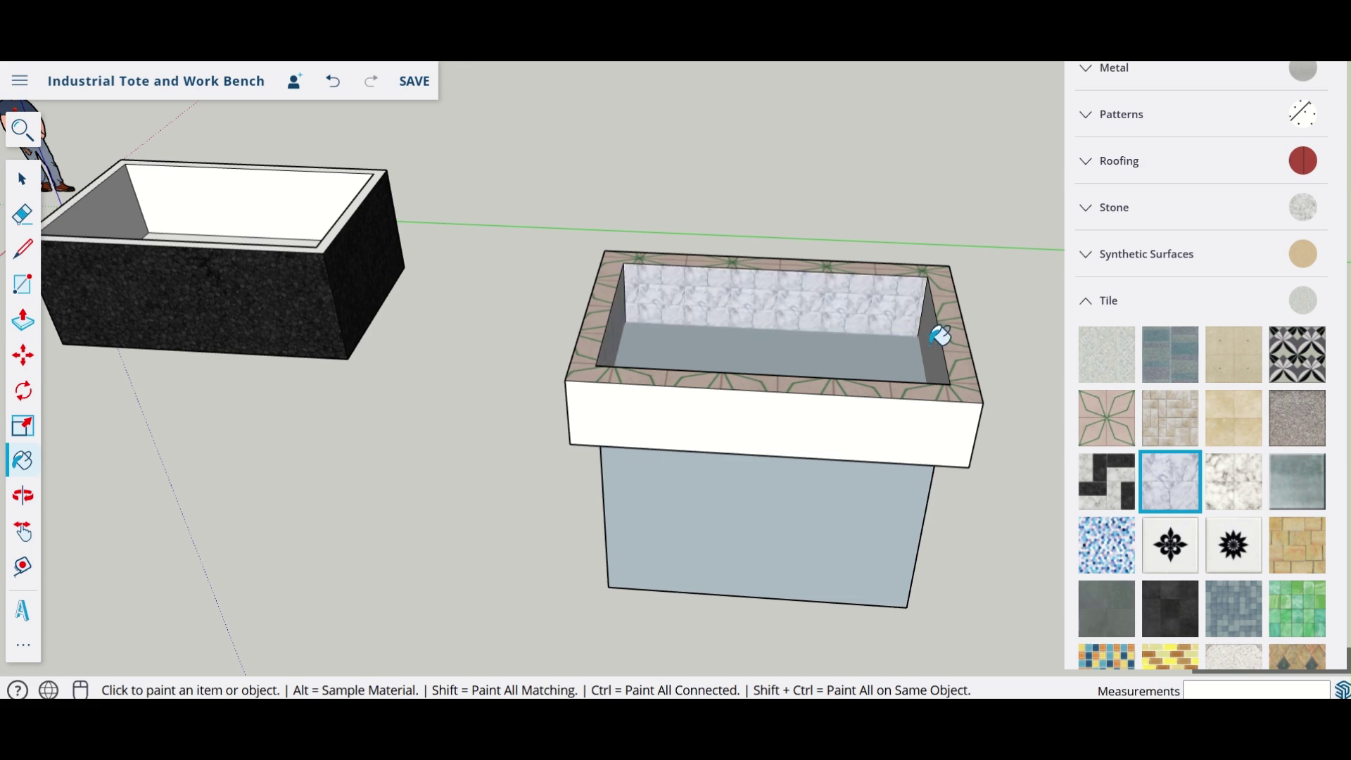
mouse_move(938, 501)
middle_down()
mouse_move(321, 488)
mouse_move(926, 488)
mouse_move(1035, 362)
mouse_move(778, 531)
middle_up()
mouse_move(882, 545)
middle_down()
mouse_move(528, 537)
mouse_move(859, 535)
mouse_move(401, 489)
mouse_move(535, 530)
mouse_move(706, 531)
mouse_move(863, 471)
middle_up()
scroll(1195, 251, up, 10)
click(1125, 266)
middle_drag(1005, 341, 794, 547)
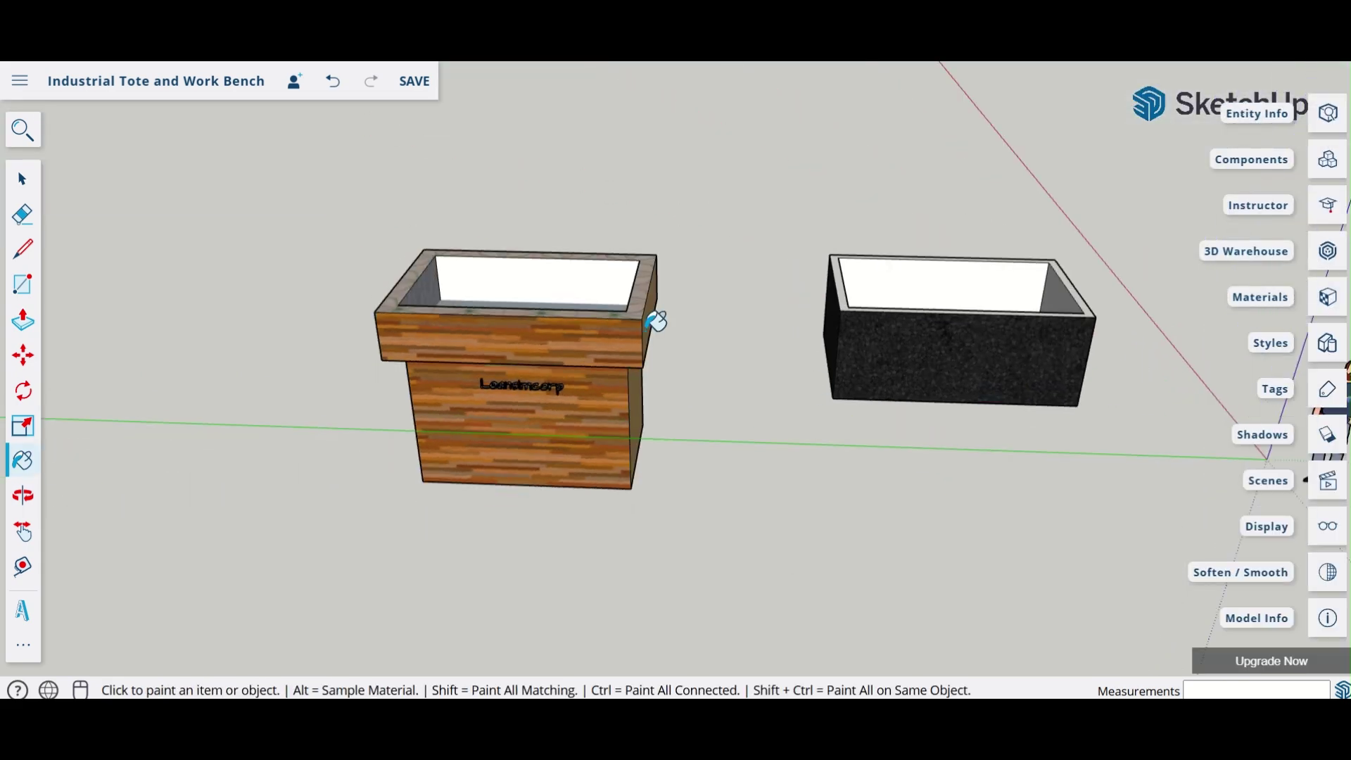
Step: Push the long inner wall at the tote's unpainted rear side outward by about 307 mm, up to the rim's outer face
middle_drag(708, 345, 410, 244)
mouse_move(993, 337)
middle_down()
mouse_move(706, 447)
mouse_move(902, 567)
mouse_move(841, 555)
middle_up()
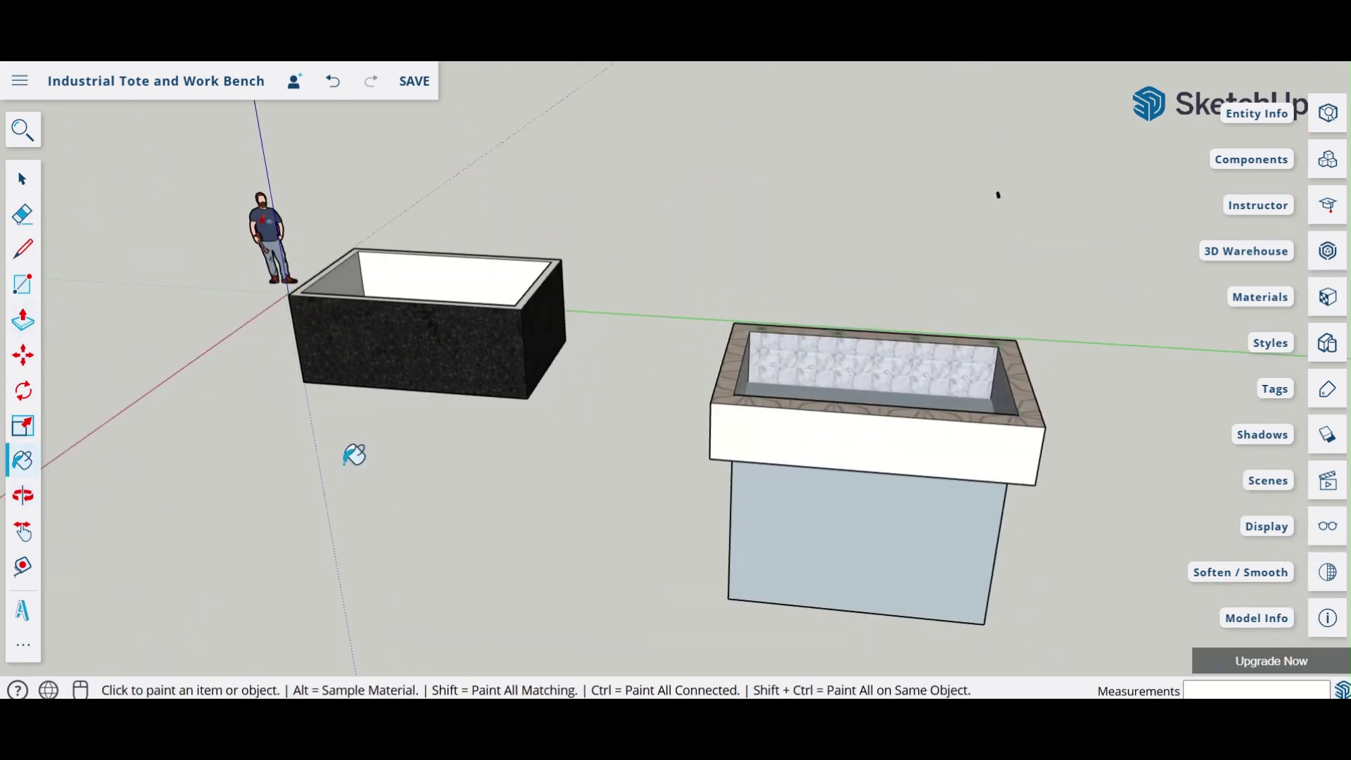
key(space)
click(830, 442)
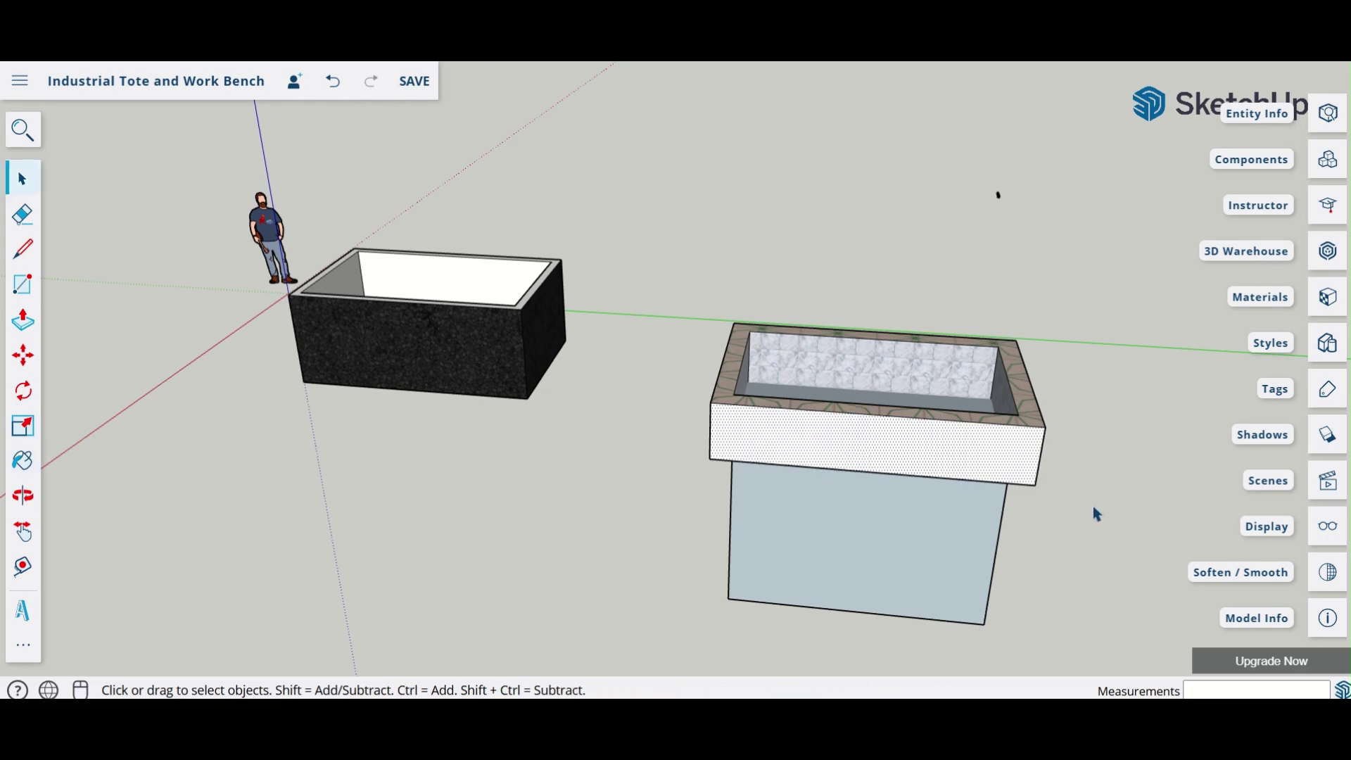
middle_drag(1096, 514, 491, 511)
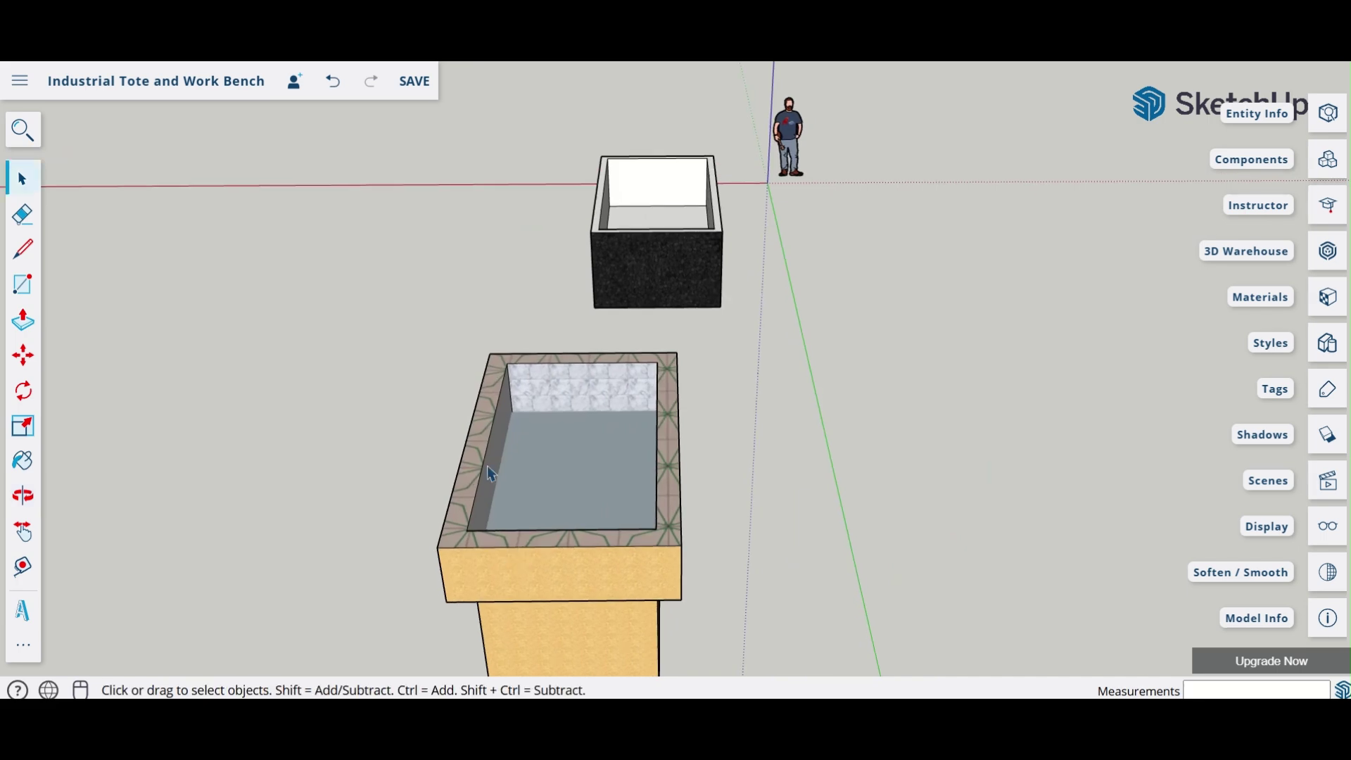
click(499, 477)
click(18, 332)
click(494, 450)
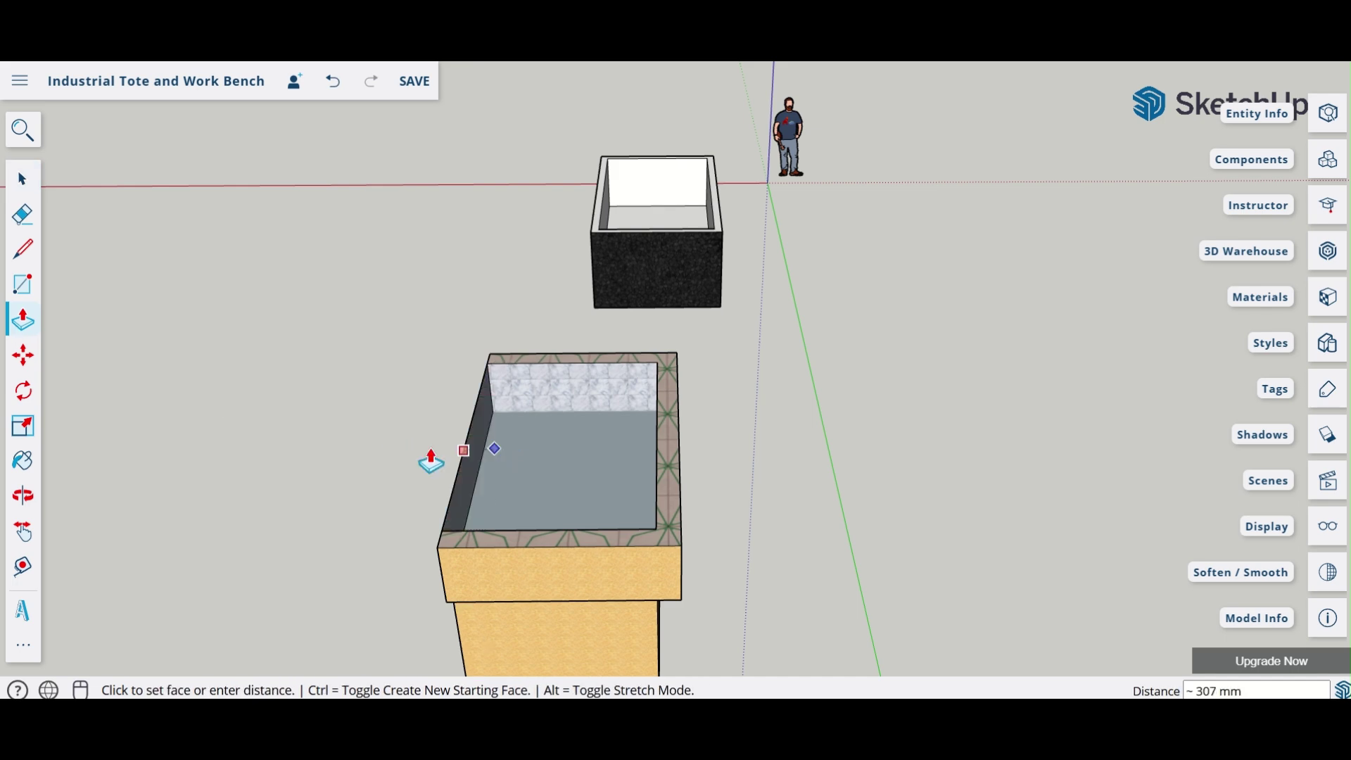
click(402, 458)
Step: Delete the leftover rear face of the tote's rim and the top edge spanning the opening
middle_drag(895, 508, 1021, 471)
middle_drag(509, 554, 697, 543)
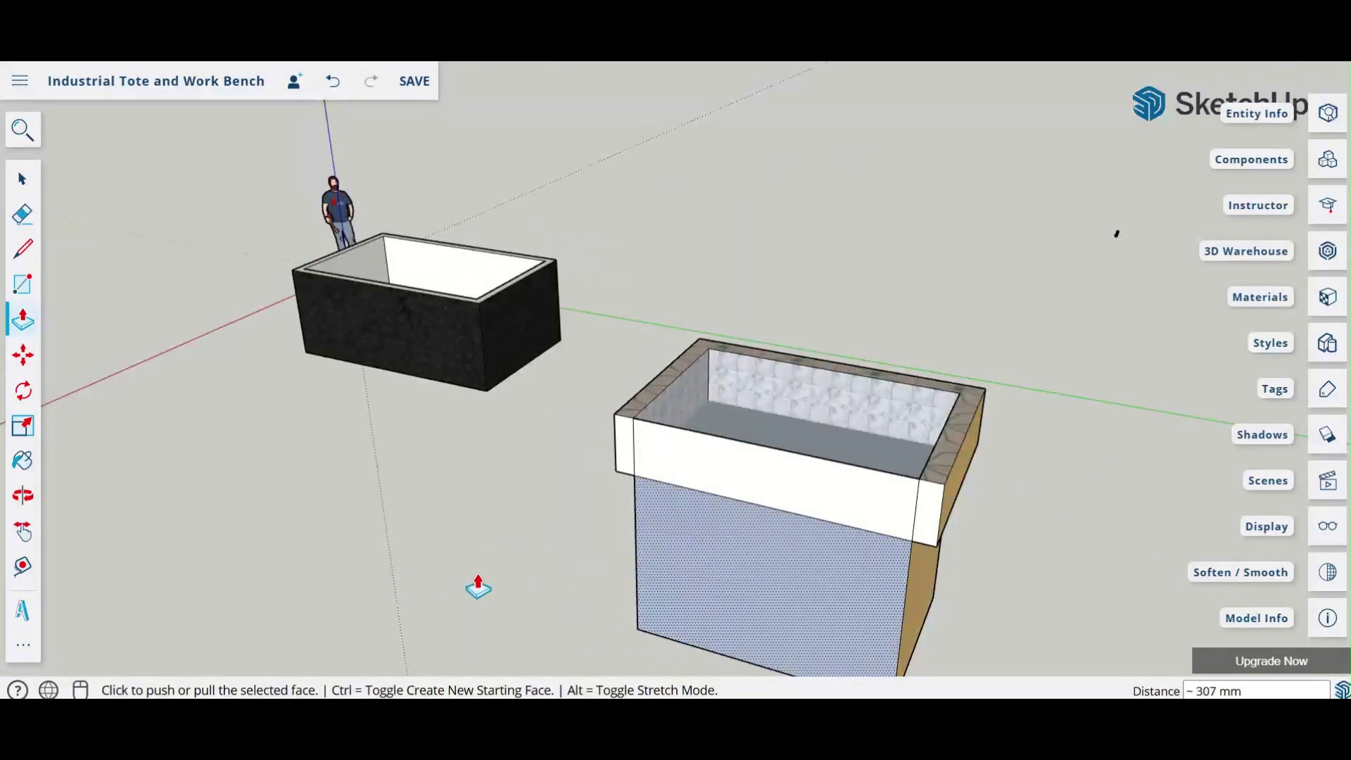
key(space)
click(465, 513)
click(747, 490)
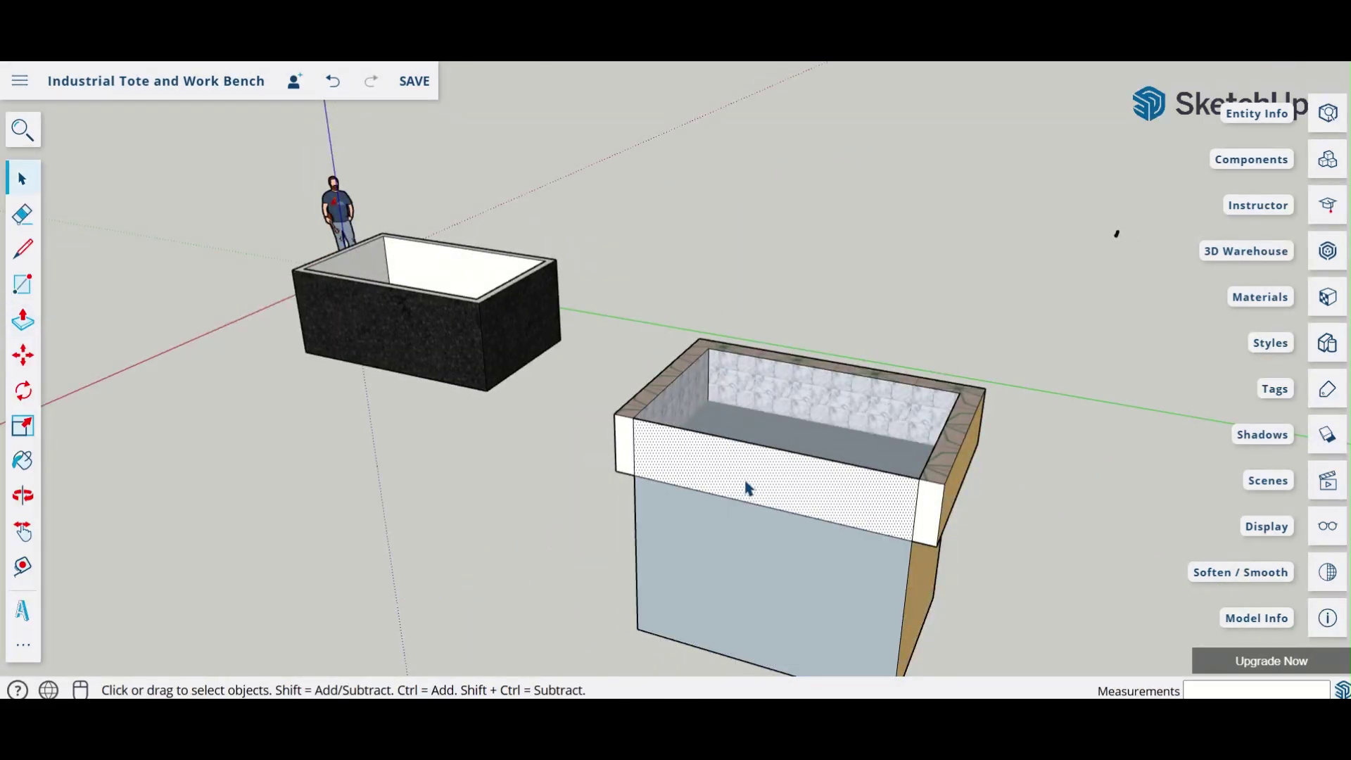
key(Delete)
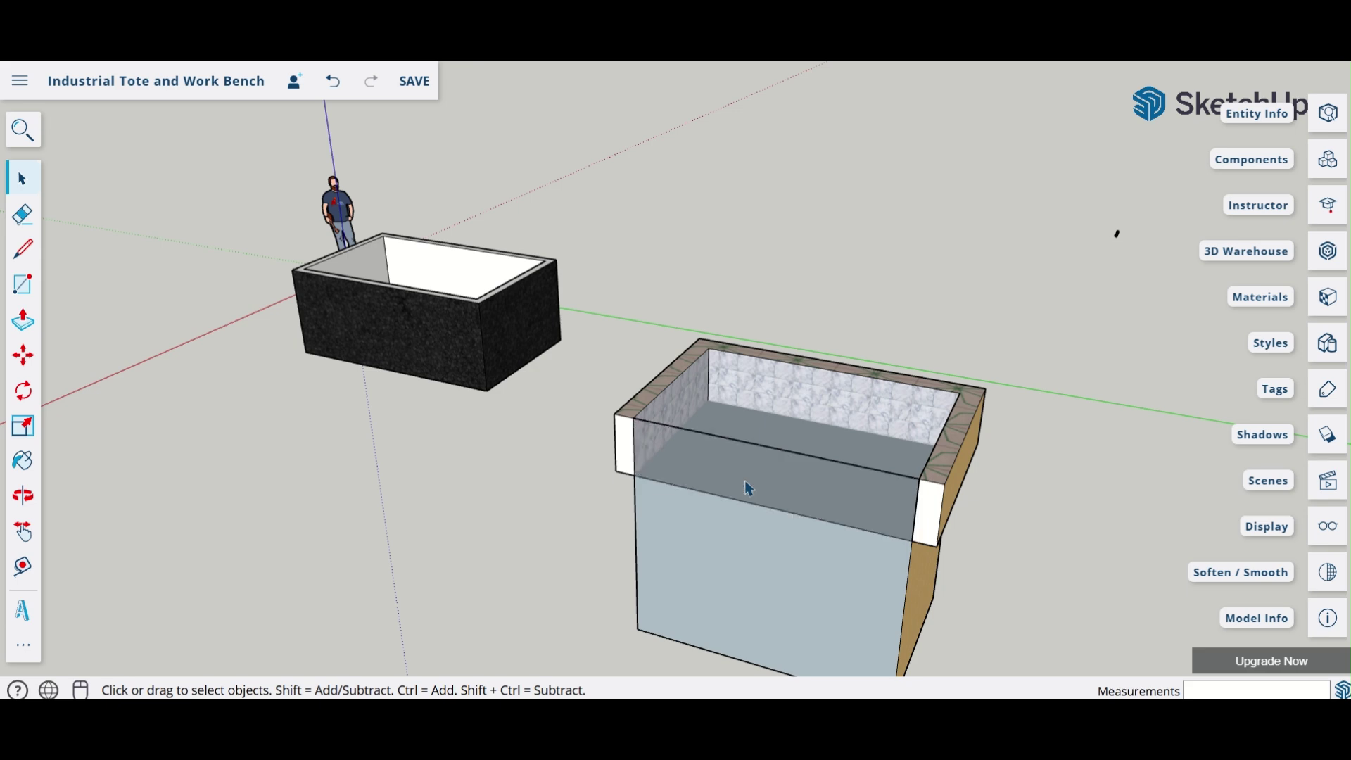
click(807, 466)
click(807, 459)
Step: Paint both rear rim ends and the rear body panel with Marble Carrara Floor Tile from the Tile collection
middle_drag(483, 576, 1181, 584)
key(space)
middle_drag(552, 570, 437, 543)
middle_drag(1035, 582, 483, 558)
middle_drag(872, 564, 1225, 605)
middle_drag(527, 577, 670, 556)
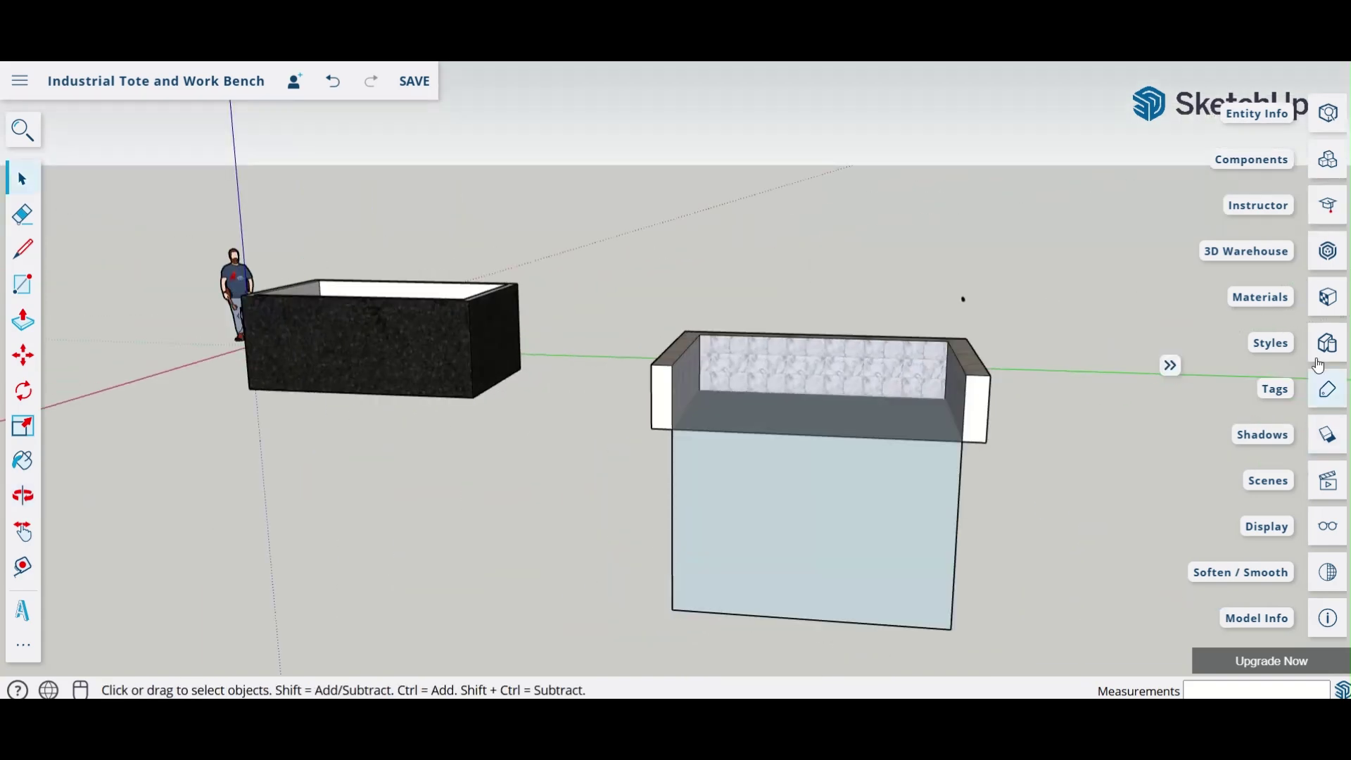
click(1328, 297)
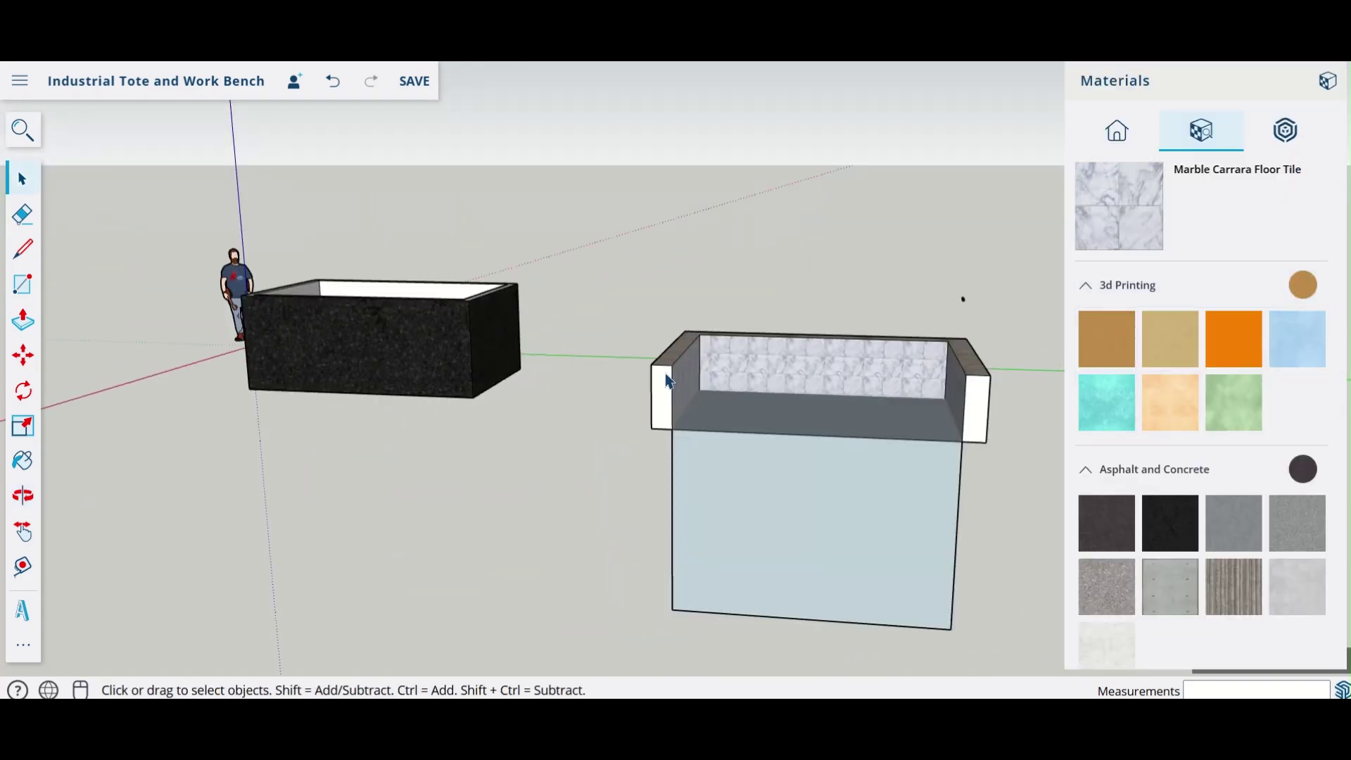
scroll(1126, 451, down, 6)
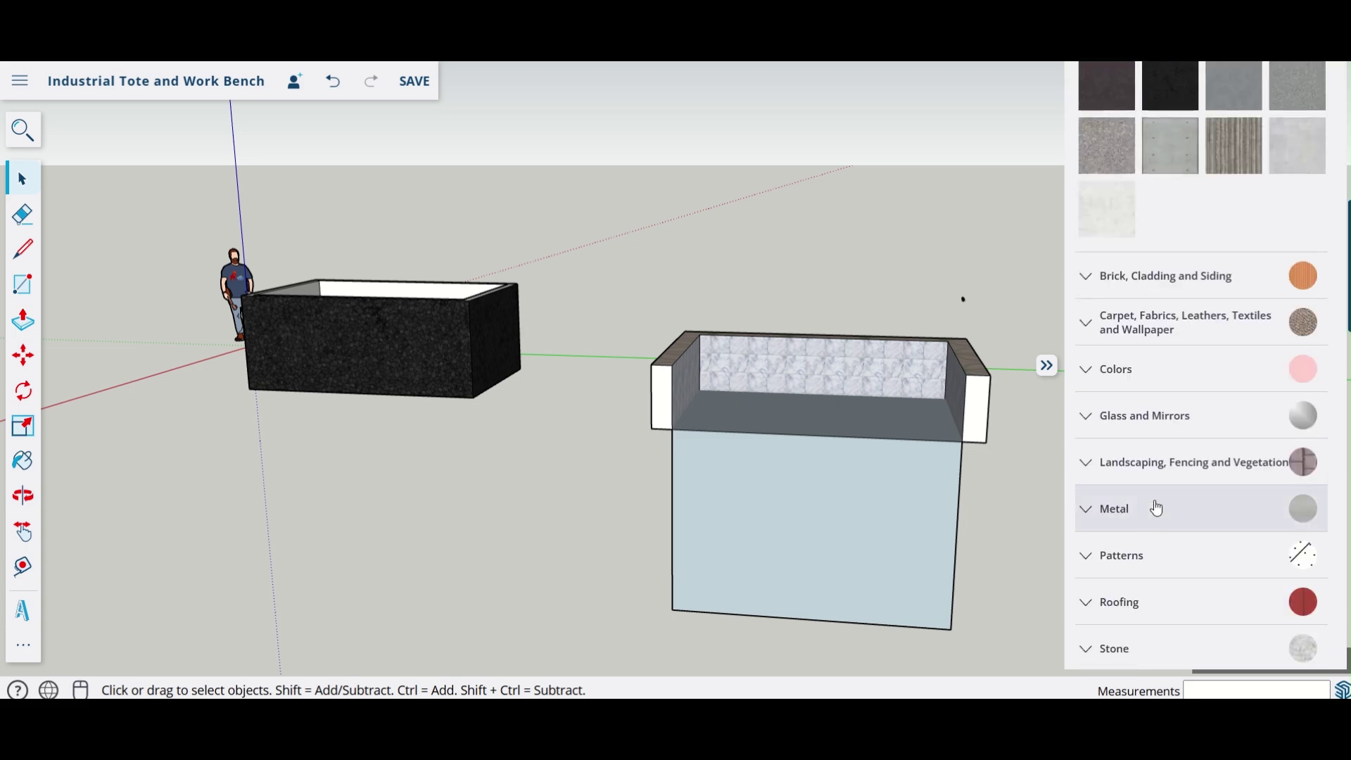
scroll(1147, 493, down, 5)
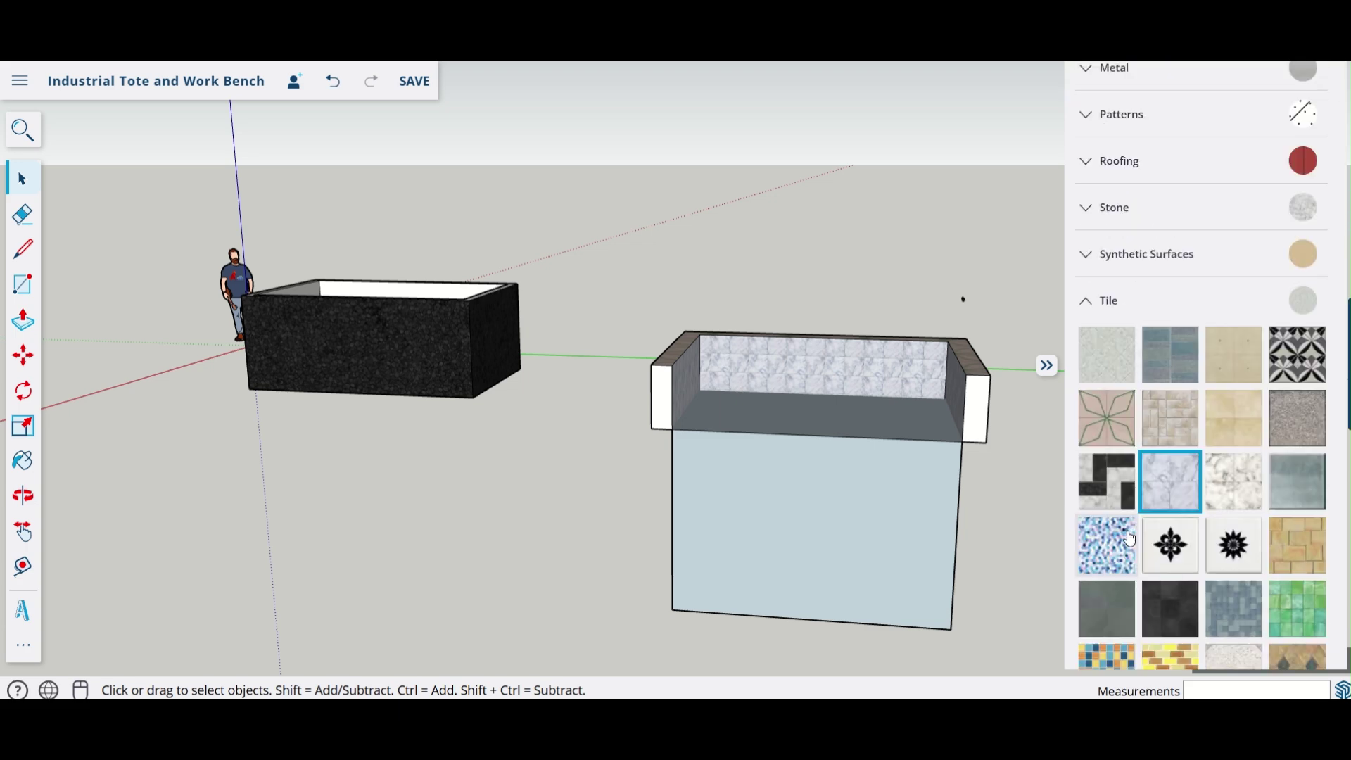
click(1174, 501)
click(665, 412)
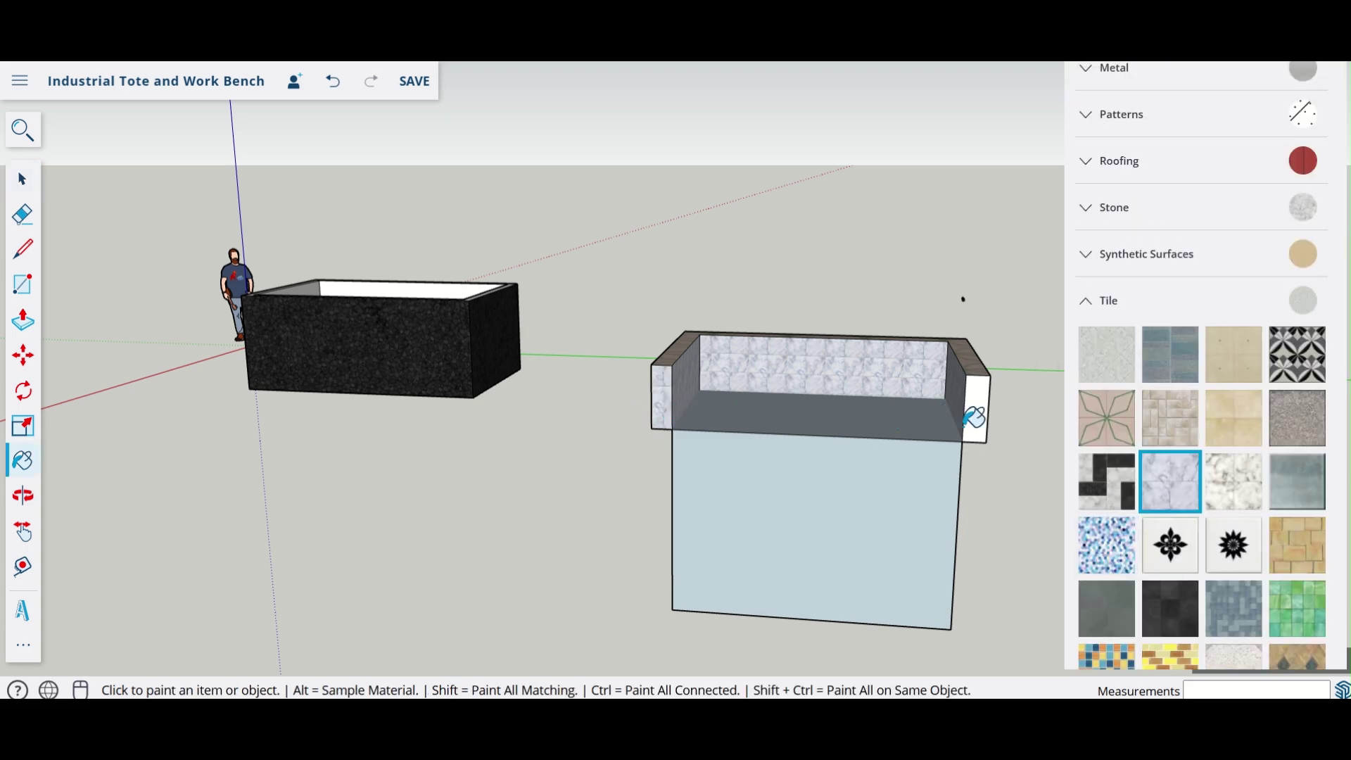
click(841, 557)
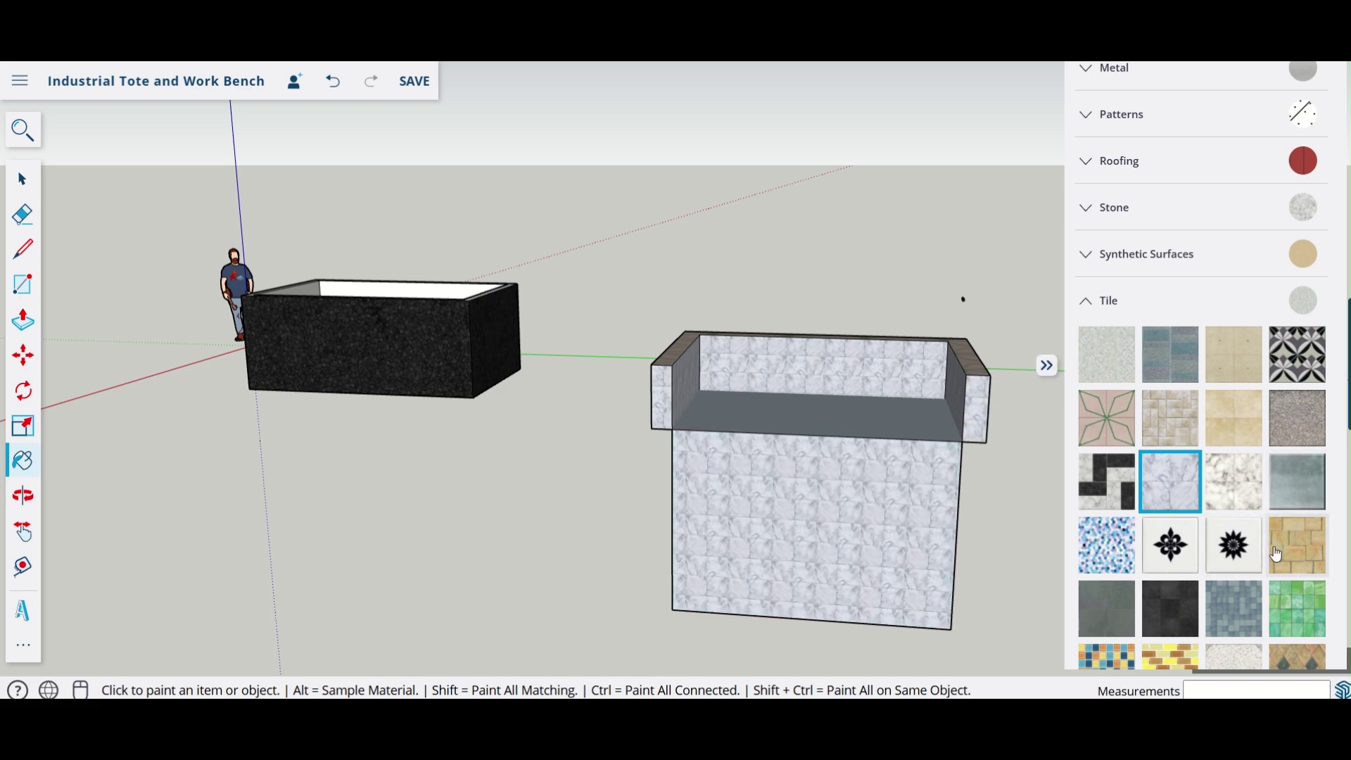
Step: Repaint the tote's rear body panel with the light speckled chipboard material from the Wood collection
scroll(1197, 556, down, 5)
scroll(1158, 532, down, 5)
click(1105, 317)
click(878, 474)
mouse_move(1023, 573)
middle_down()
mouse_move(579, 514)
mouse_move(897, 564)
middle_up()
click(1103, 362)
click(693, 535)
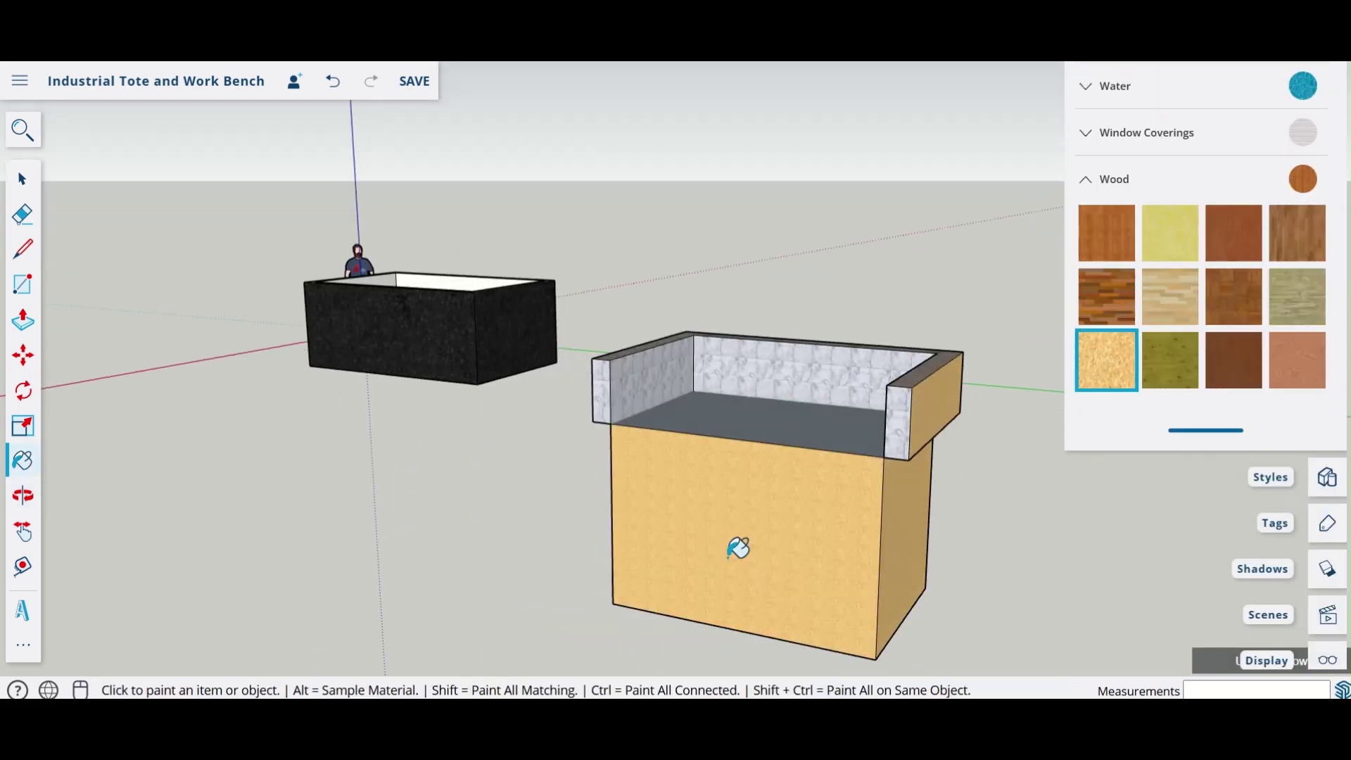
Step: Collapse the Wood collection and close the materials list
mouse_move(1030, 579)
middle_down()
mouse_move(573, 550)
mouse_move(929, 579)
mouse_move(814, 549)
mouse_move(551, 591)
mouse_move(905, 624)
middle_up()
mouse_move(878, 552)
middle_down()
mouse_move(884, 667)
mouse_move(859, 644)
middle_up()
middle_drag(1123, 547, 936, 567)
click(1161, 179)
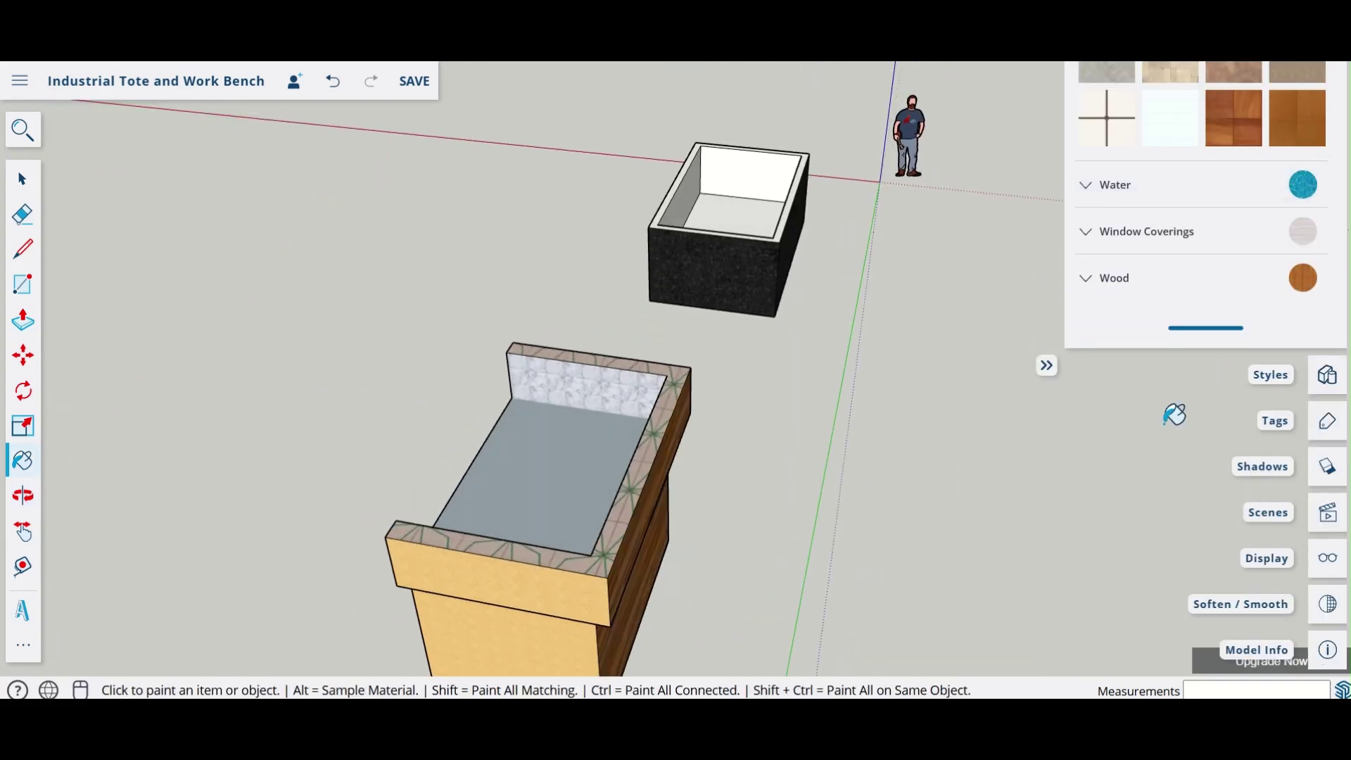
scroll(1164, 416, up, 4)
scroll(1166, 418, down, 3)
scroll(1155, 420, up, 2)
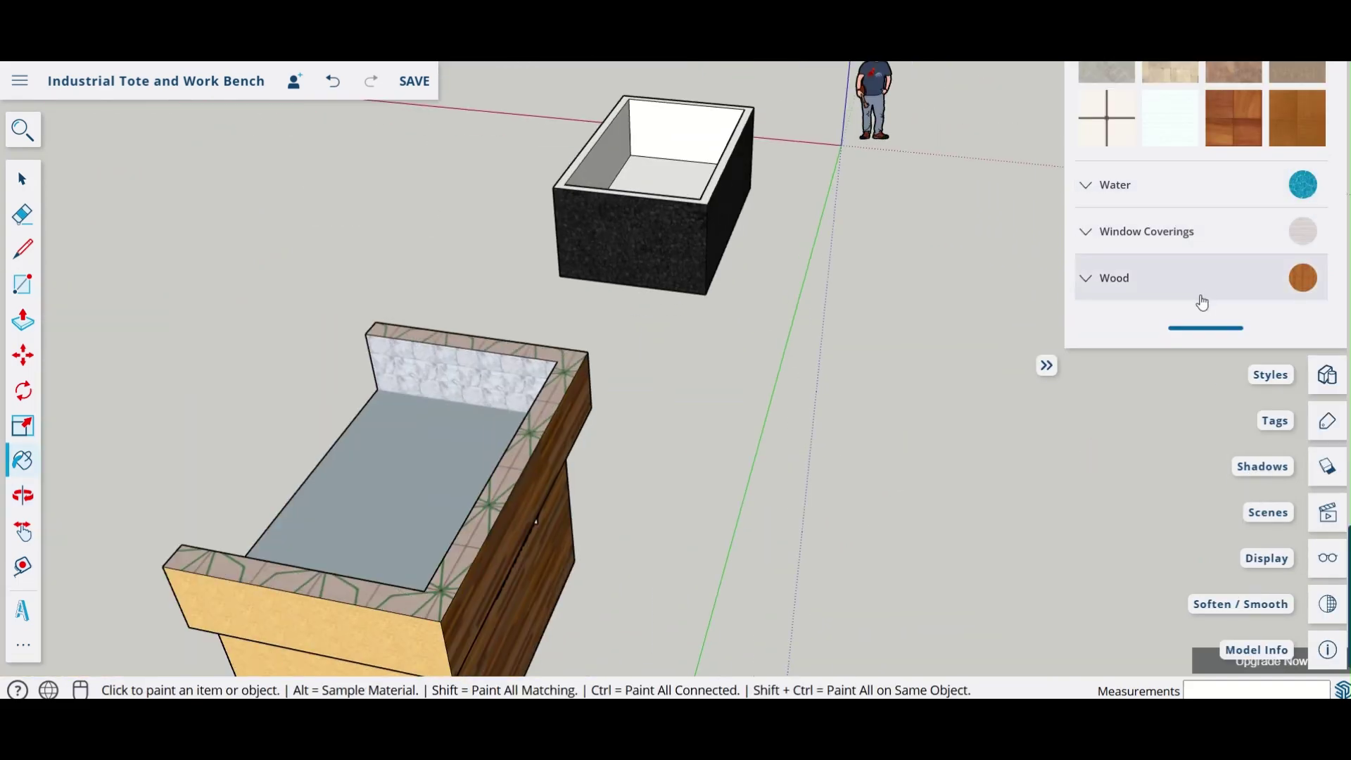
click(1046, 367)
Step: Examine the open-backed tote and the neighbouring black box from the front, sides and above
scroll(908, 473, down, 2)
mouse_move(878, 476)
middle_down()
mouse_move(836, 443)
mouse_move(727, 424)
mouse_move(682, 368)
middle_up()
key(space)
scroll(772, 494, down, 2)
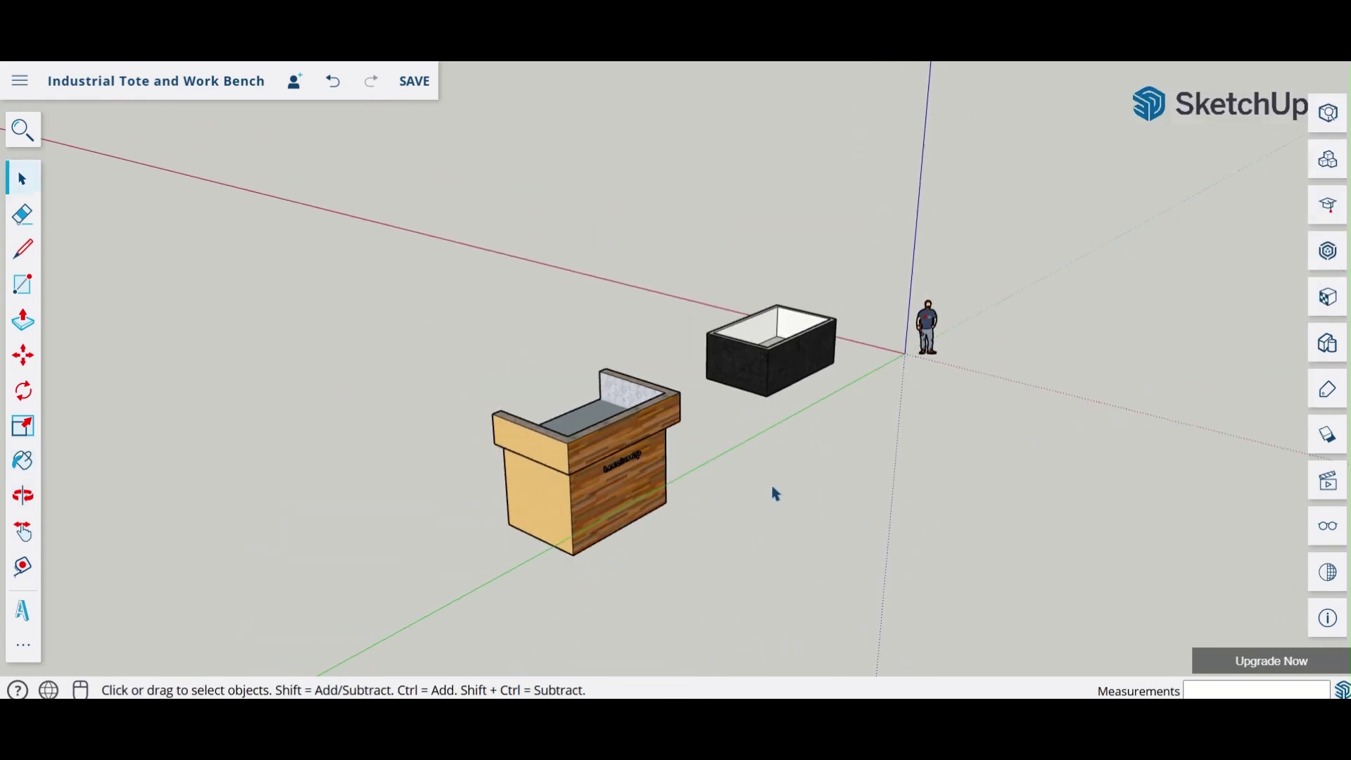
scroll(773, 525, up, 2)
right_click(710, 508)
click(833, 405)
middle_drag(837, 469, 438, 474)
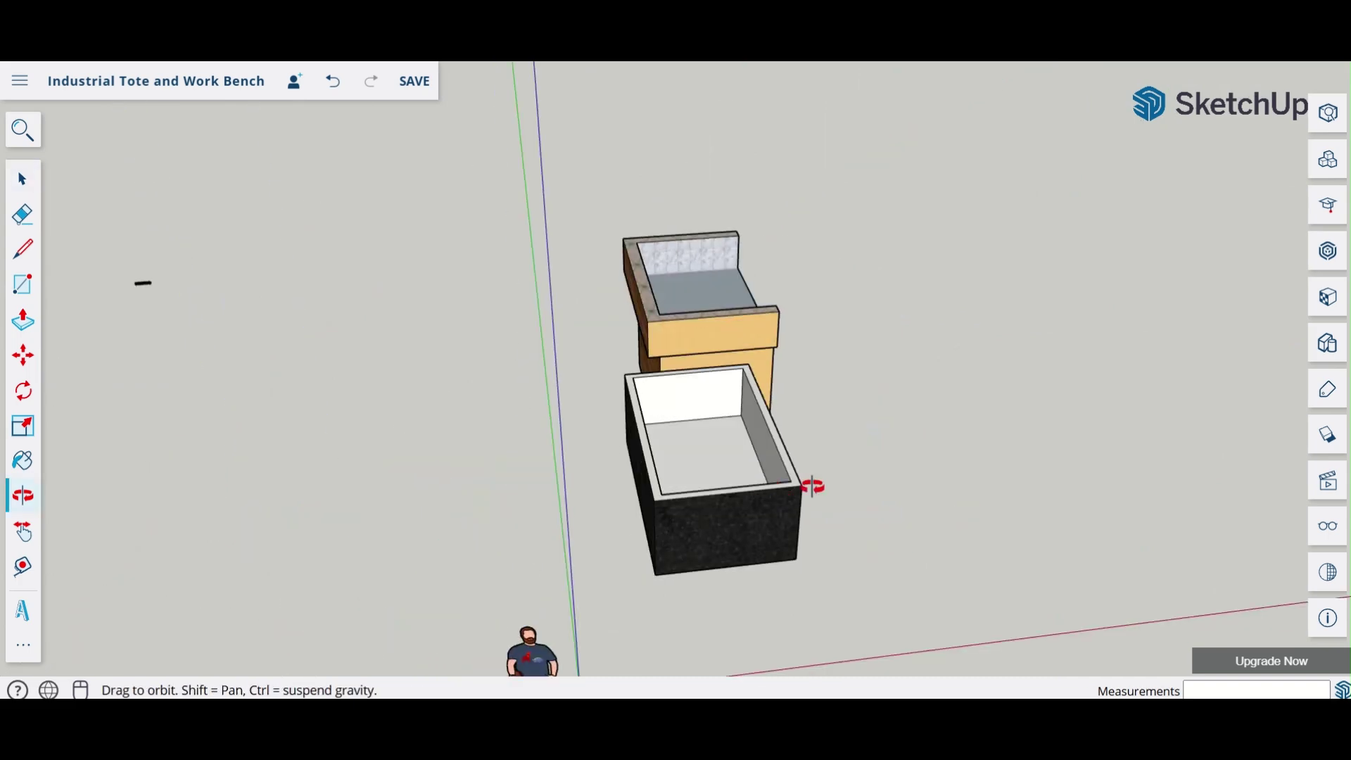
middle_drag(850, 485, 732, 543)
scroll(561, 415, up, 3)
middle_drag(1025, 407, 725, 556)
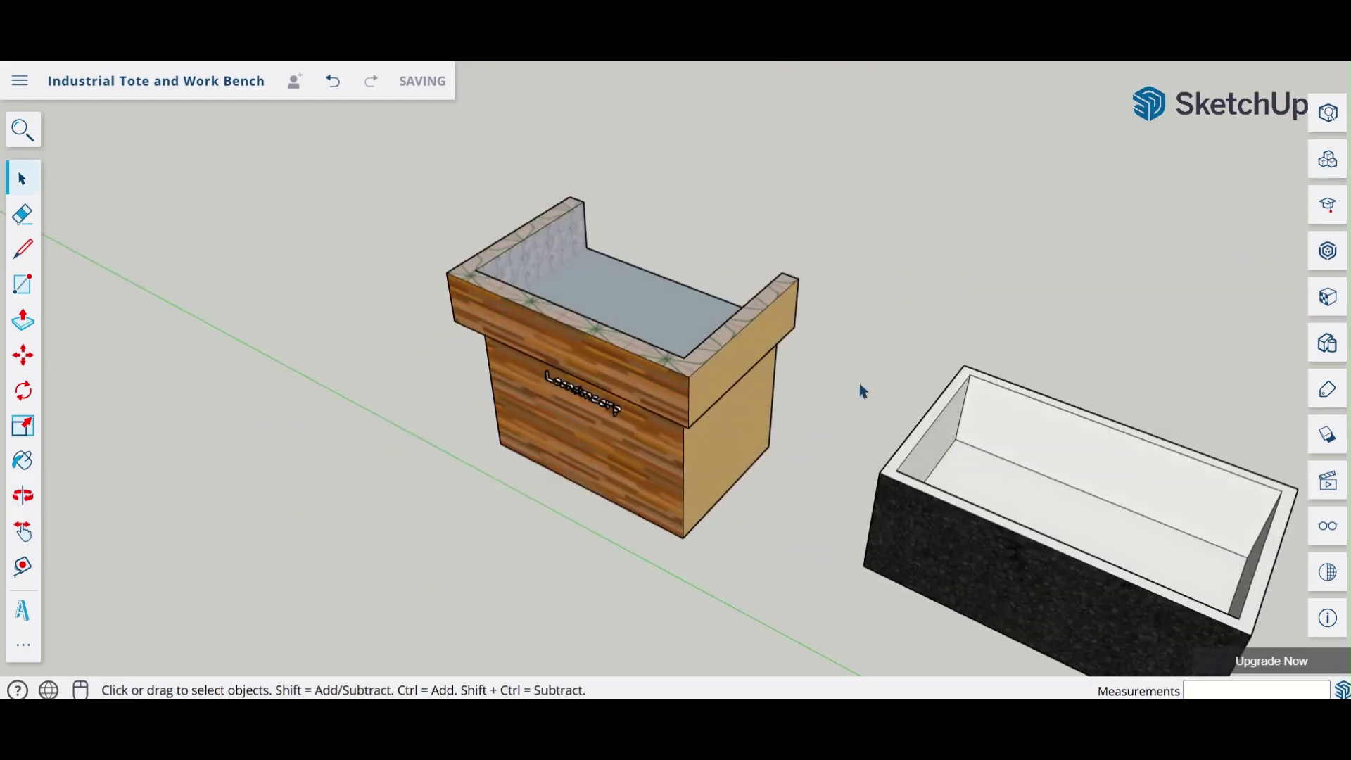
Step: Examine the tote's wood-finished front and side, including a close look at the "Leansimcorp" lettering
middle_drag(965, 297, 1122, 239)
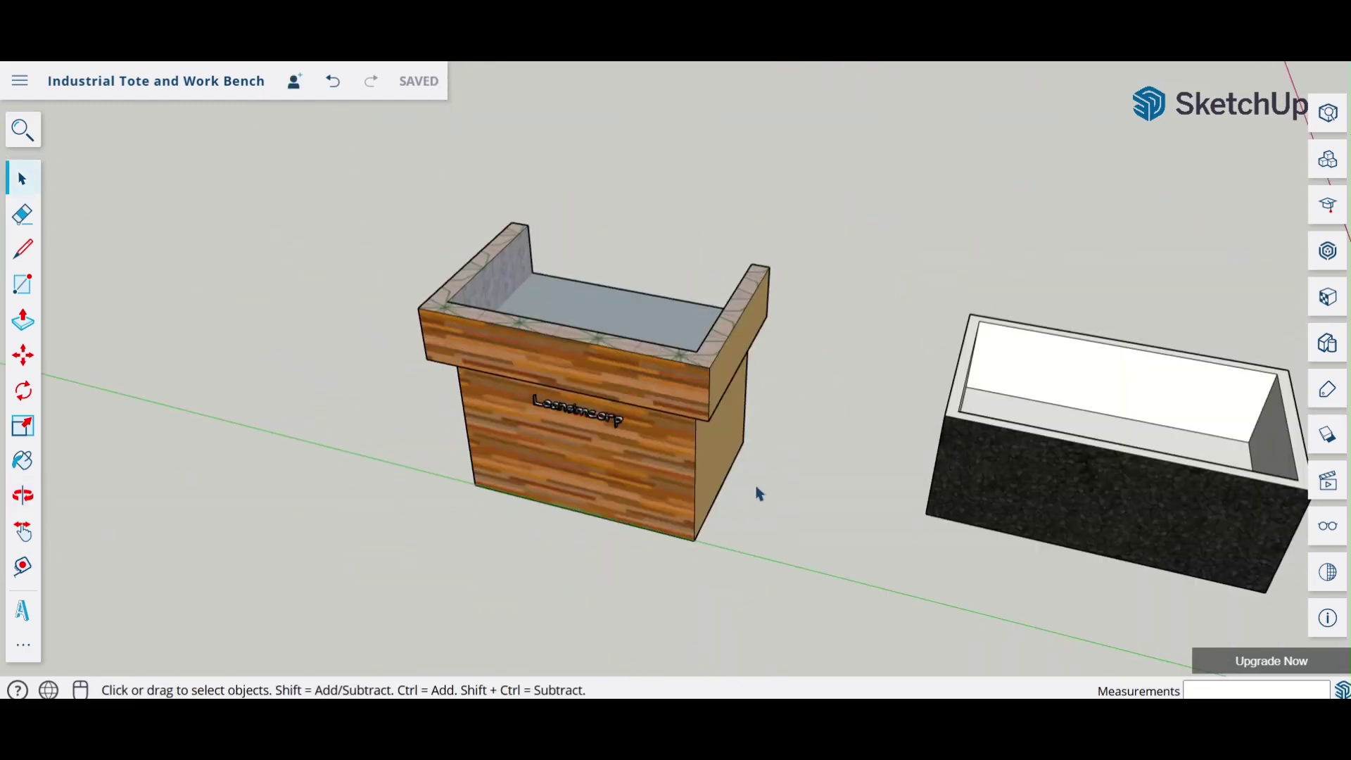
middle_drag(707, 558, 802, 552)
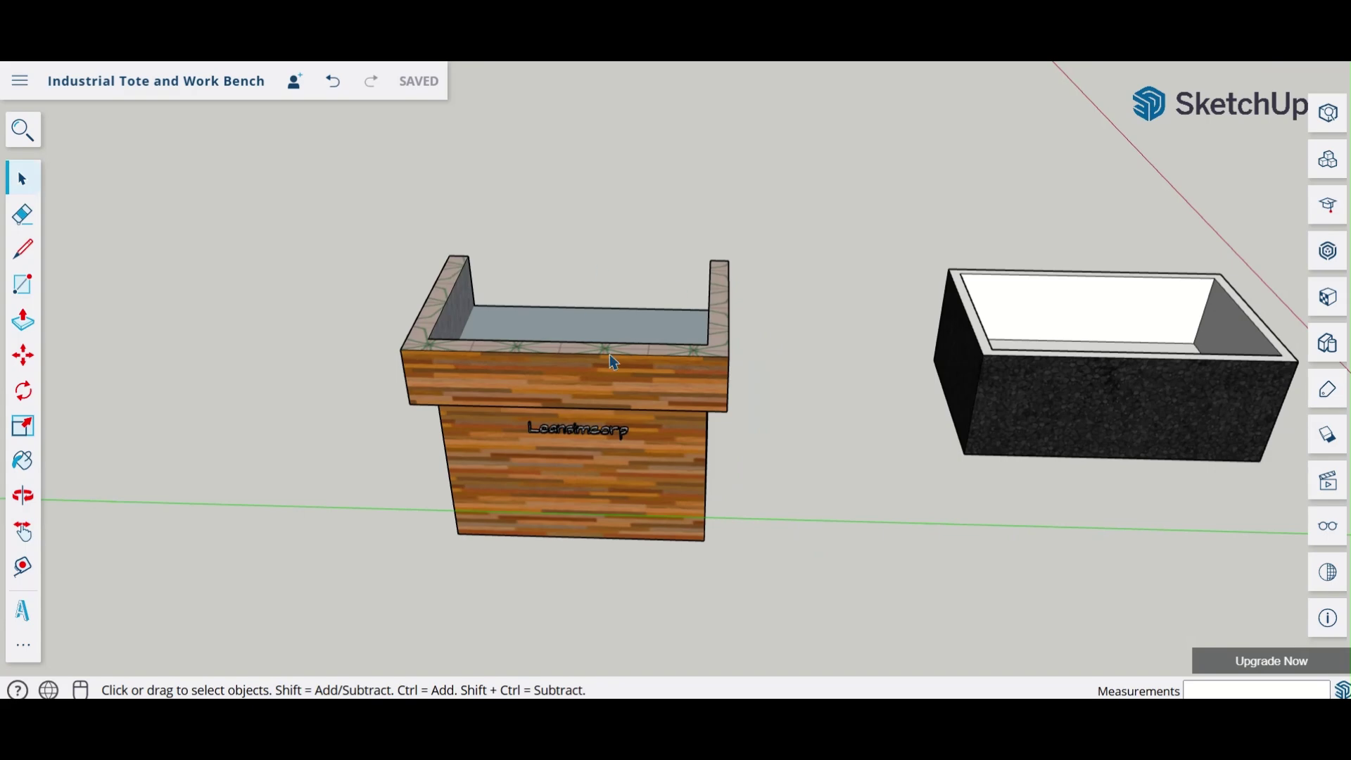
middle_drag(874, 486, 971, 287)
middle_drag(357, 500, 984, 484)
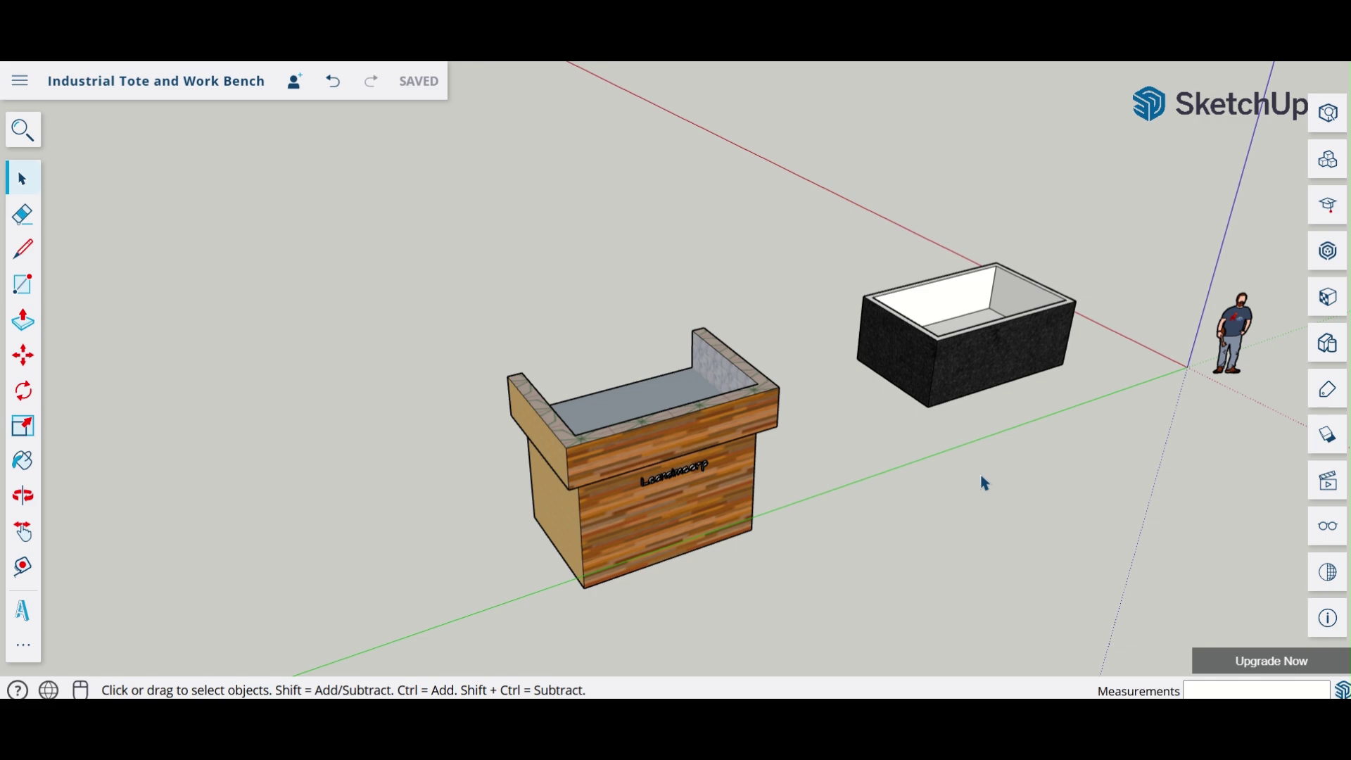
middle_drag(913, 575, 838, 475)
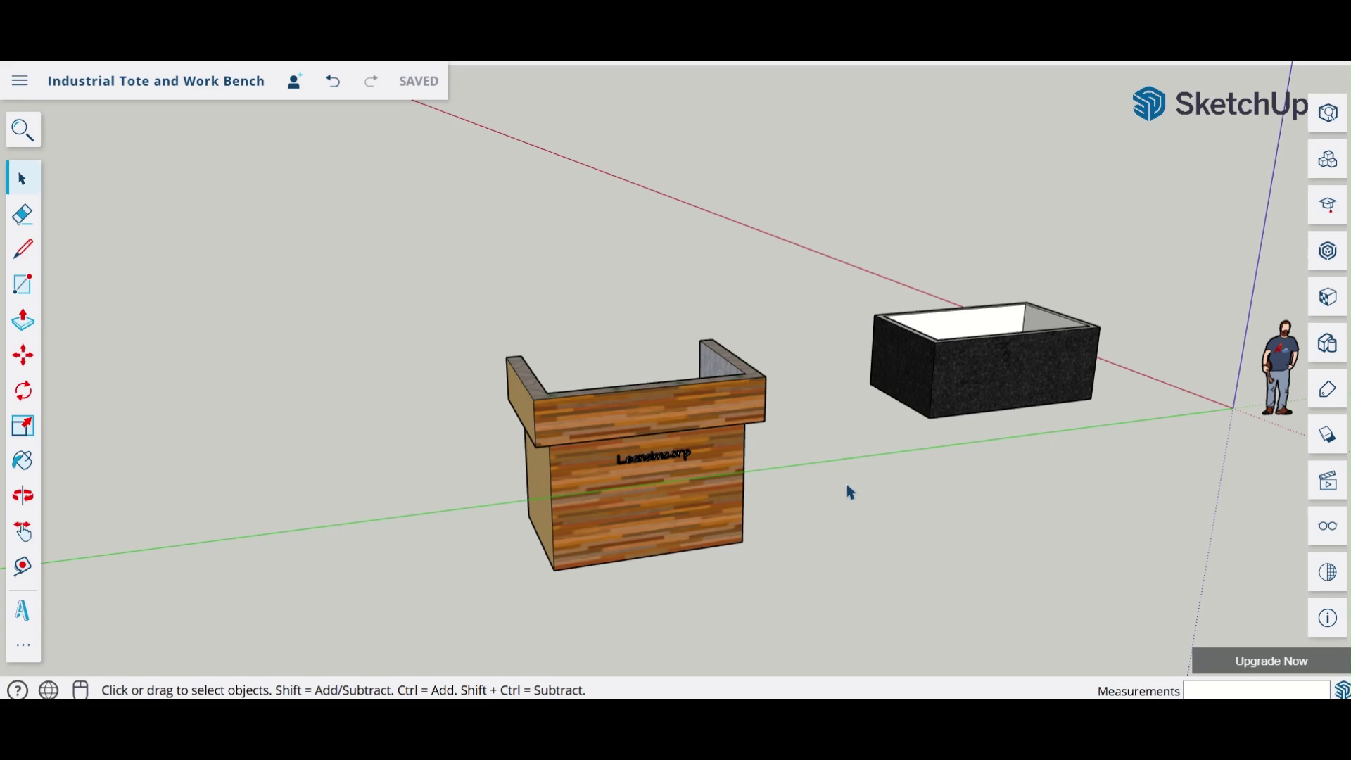
middle_drag(908, 604, 1054, 558)
scroll(978, 556, down, 5)
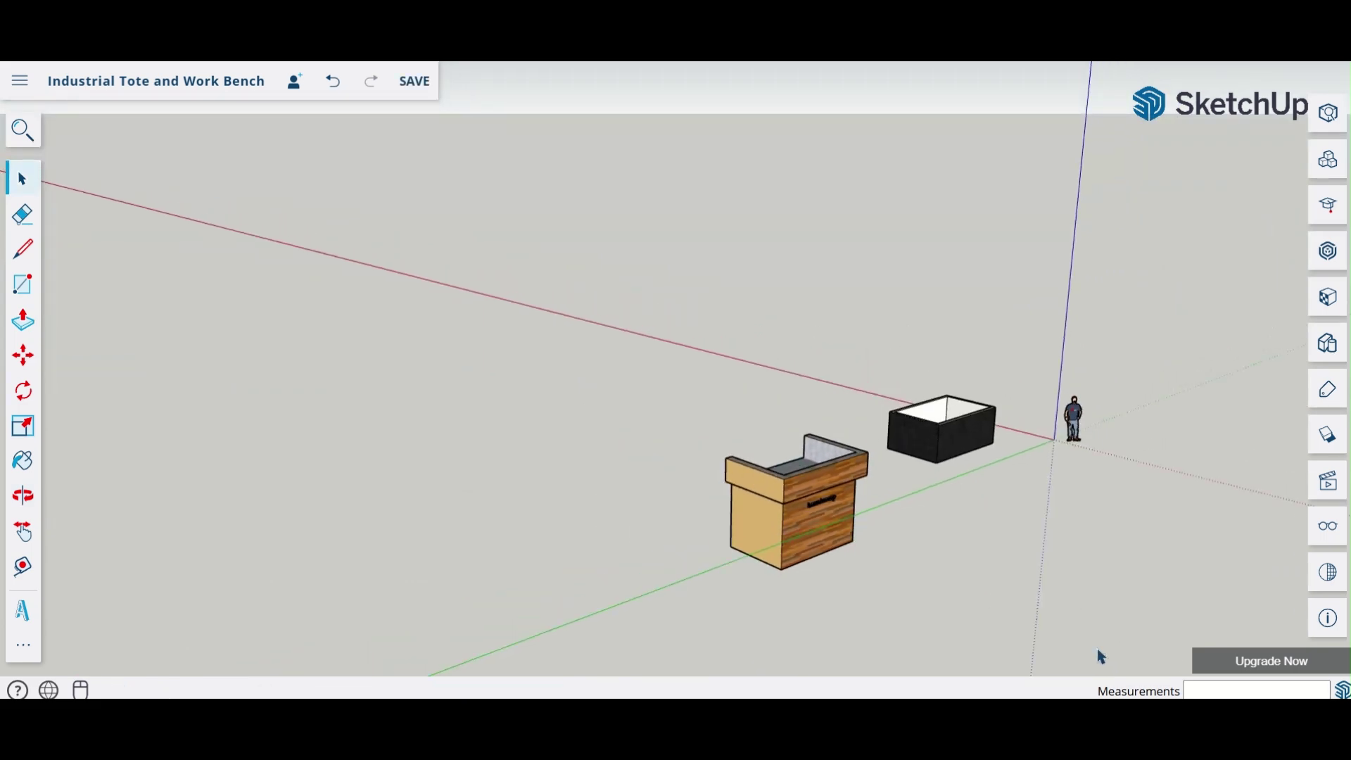
scroll(969, 477, up, 5)
middle_drag(966, 599, 1115, 404)
scroll(732, 501, up, 2)
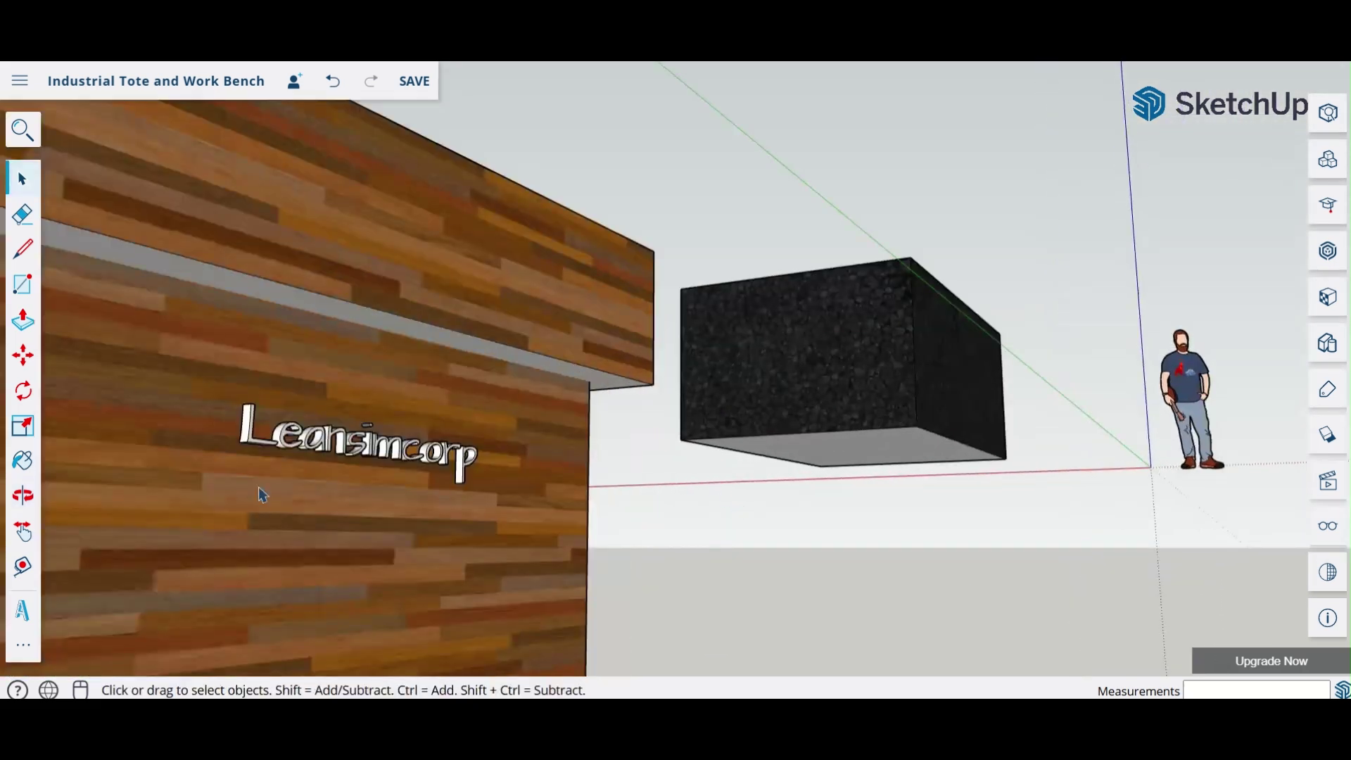
scroll(820, 505, down, 2)
scroll(820, 506, up, 2)
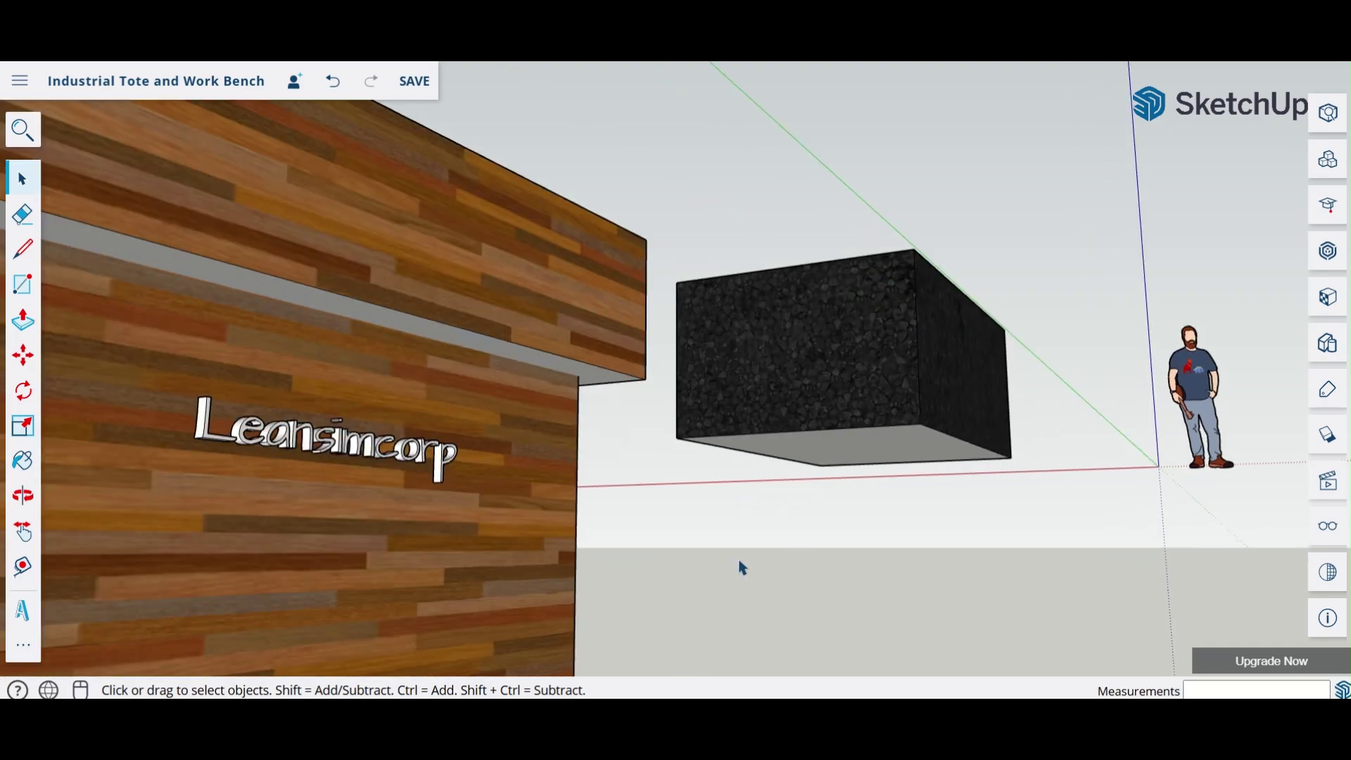